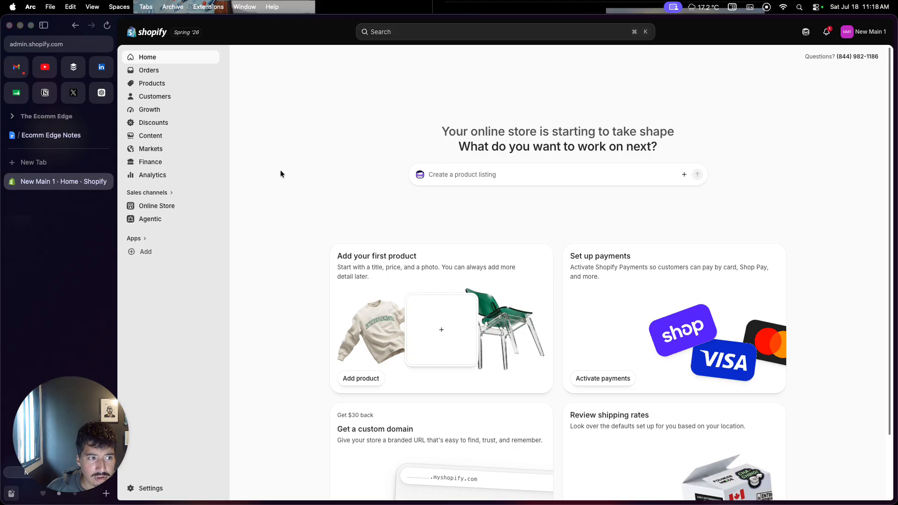
# Step: Start a new product and title it "Men's Stainless Steel Watch"
pyautogui.click(175, 89)
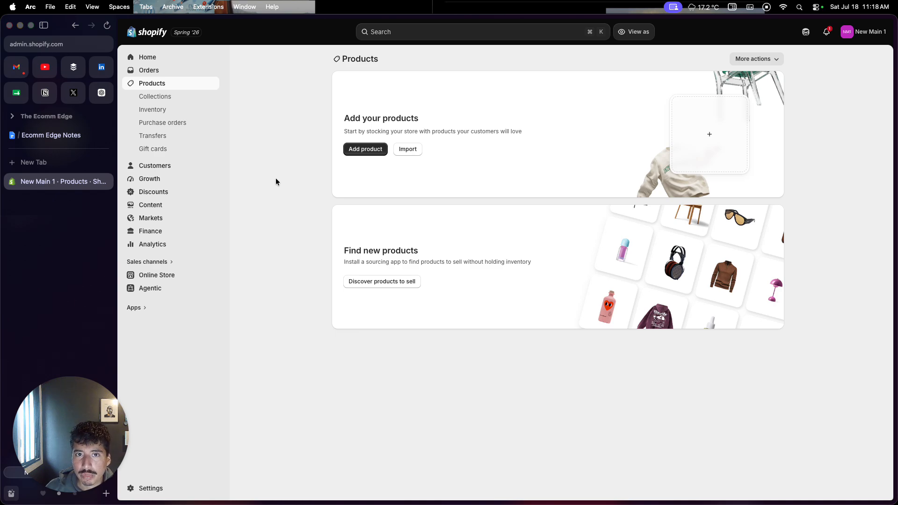
pyautogui.click(352, 150)
pyautogui.click(362, 97)
pyautogui.write("Men's Stainless Steel Watch")
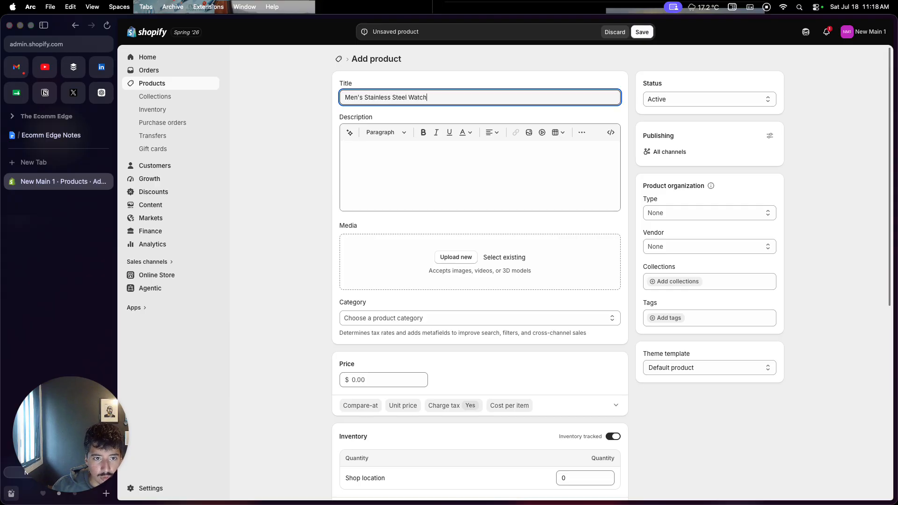
# Step: Generate the product description with AI, using the product title as the prompt
pyautogui.tripleClick(383, 92)
pyautogui.press('super+c')
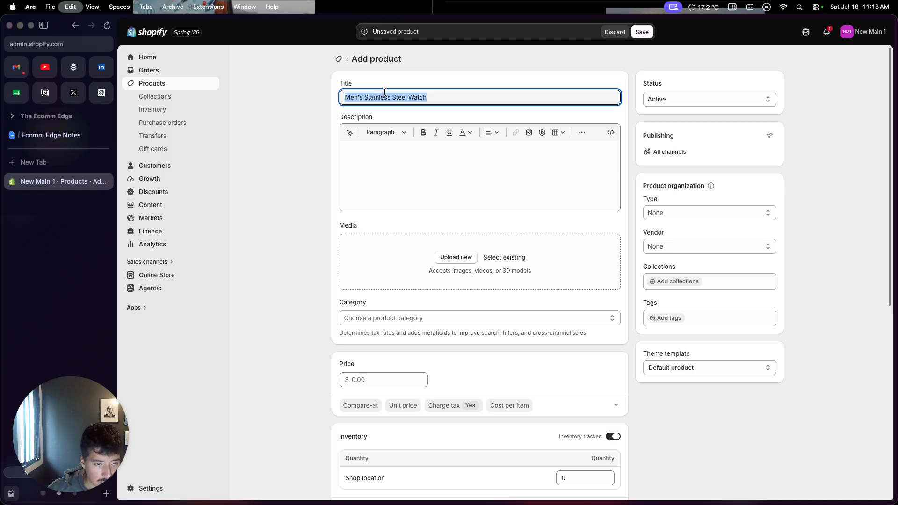
pyautogui.click(350, 133)
pyautogui.press('super+v')
pyautogui.press('Return')
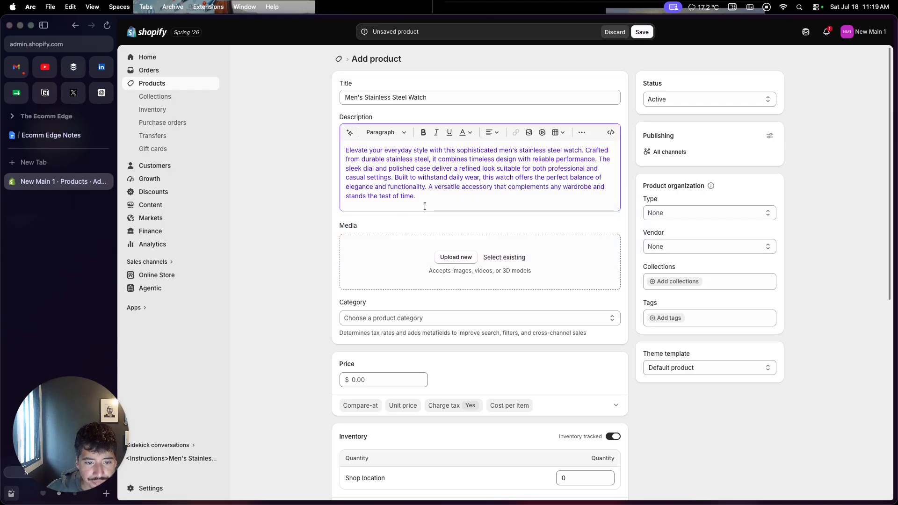
# Step: Upload PNG image 2.png, PNG image 3.png and PNG image 4.png from the Shopify design folder as product media
pyautogui.click(452, 260)
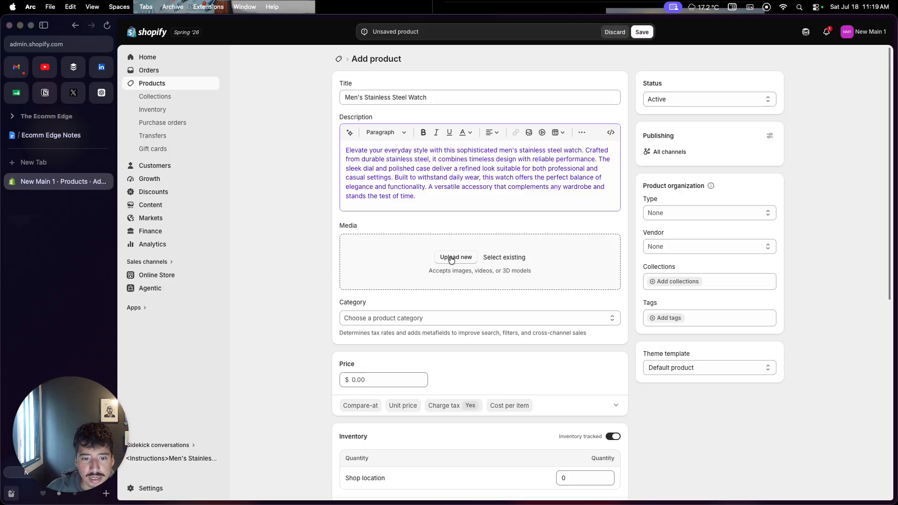
pyautogui.click(452, 260)
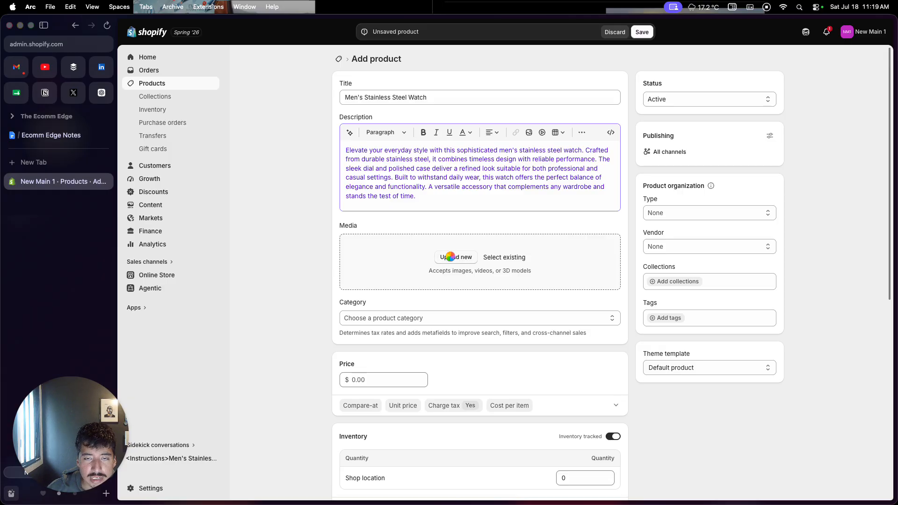
pyautogui.doubleClick(387, 207)
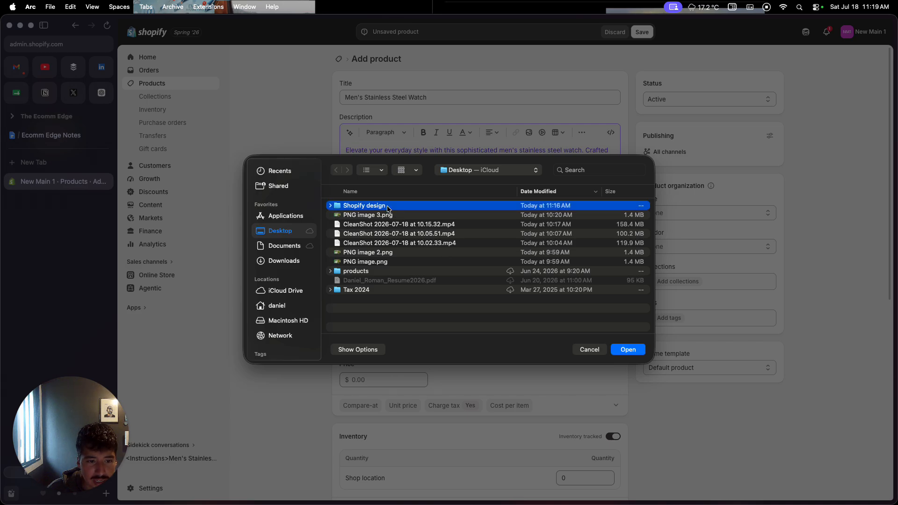
pyautogui.moveTo(380, 205); pyautogui.dragTo(380, 226)
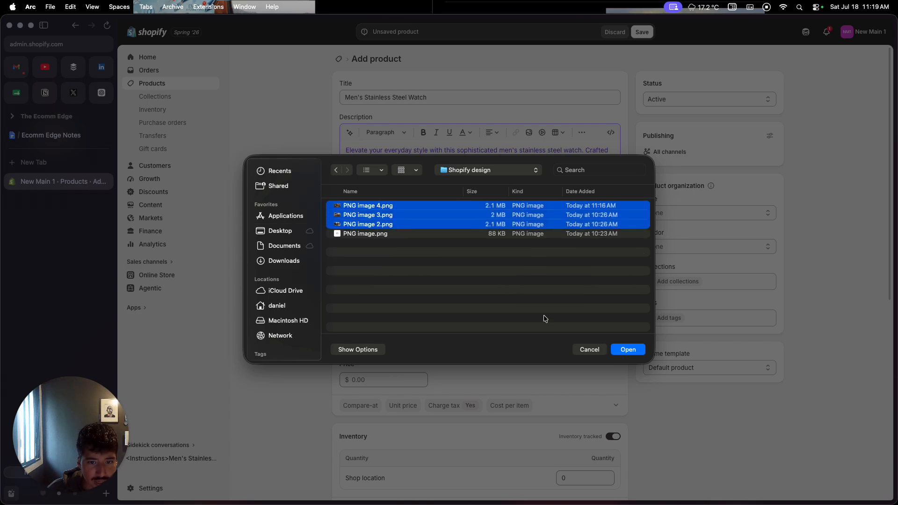
pyautogui.click(633, 350)
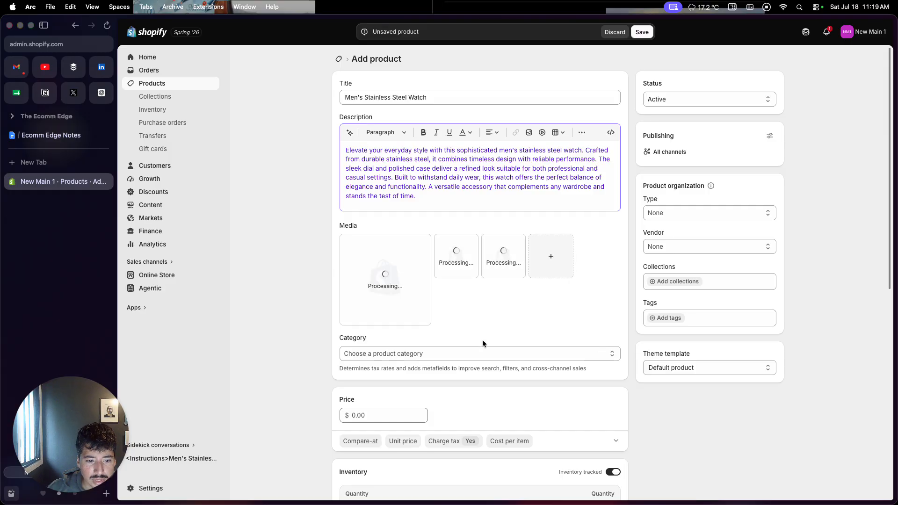
# Step: Set the product price to $1000 and move the close-up photo of the blue-dial watch to the first media position
pyautogui.scroll(-2, 413, 392)
pyautogui.click(384, 364)
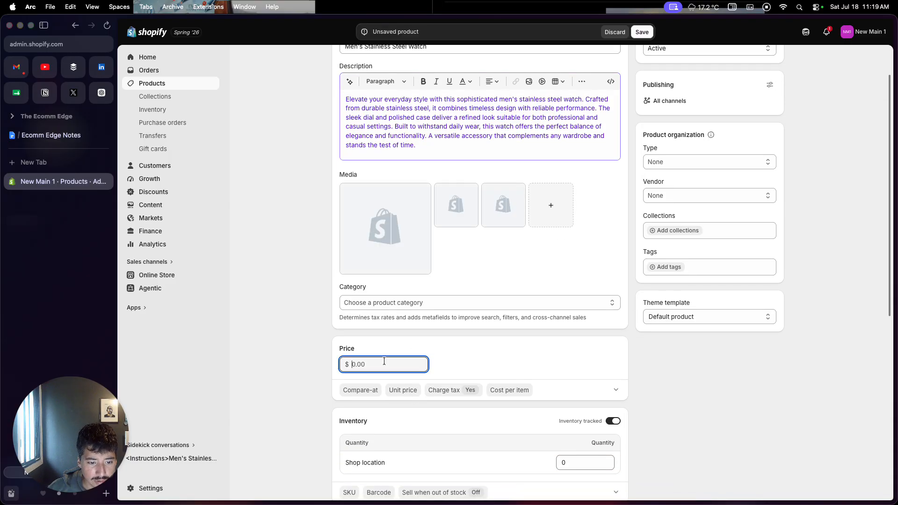
pyautogui.write('$1000')
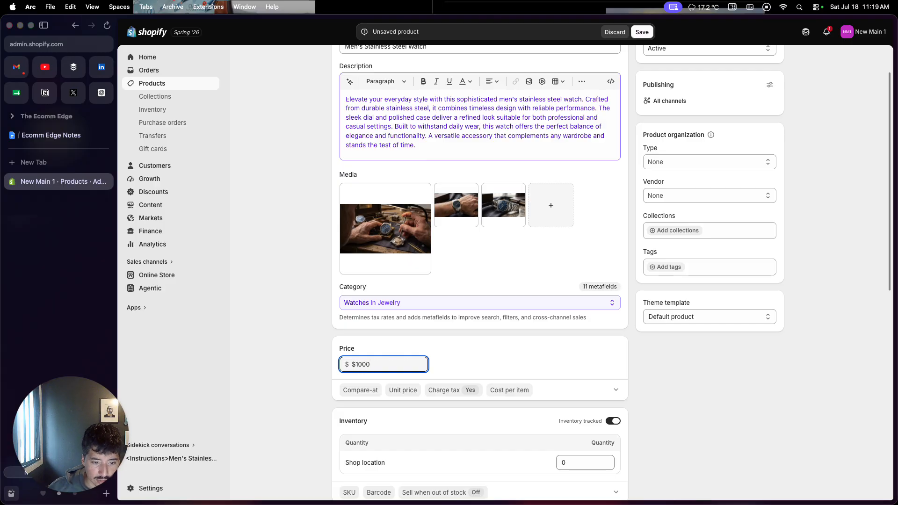
pyautogui.click(468, 352)
pyautogui.moveTo(504, 213); pyautogui.dragTo(389, 233)
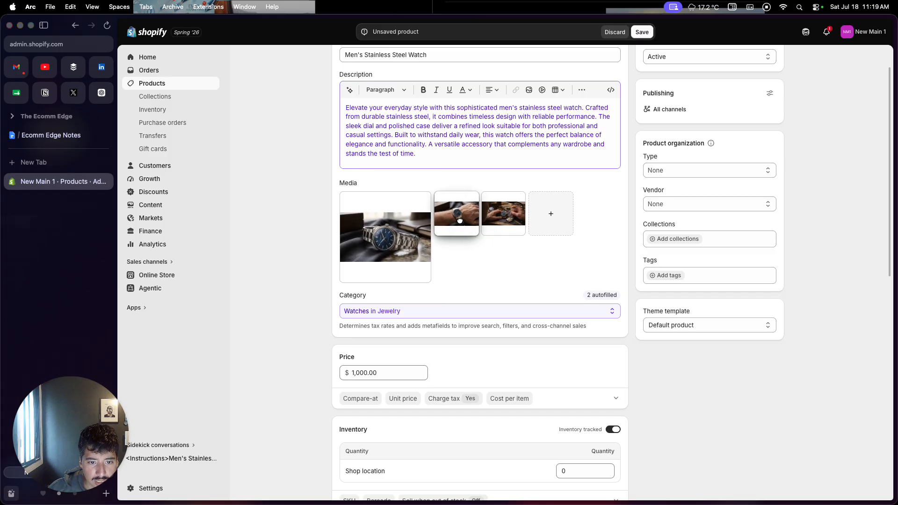
# Step: Set the inventory quantity at Shop location to 10
pyautogui.scroll(-1, 457, 328)
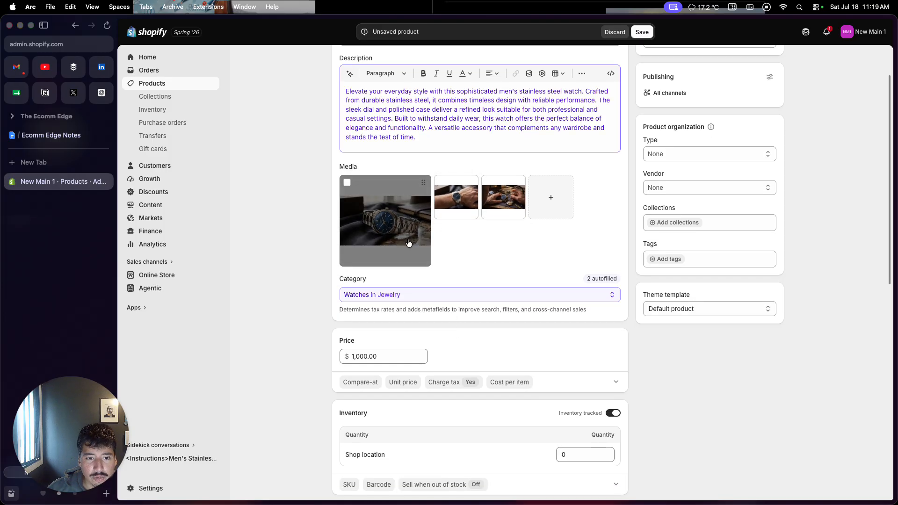
pyautogui.scroll(-2, 432, 257)
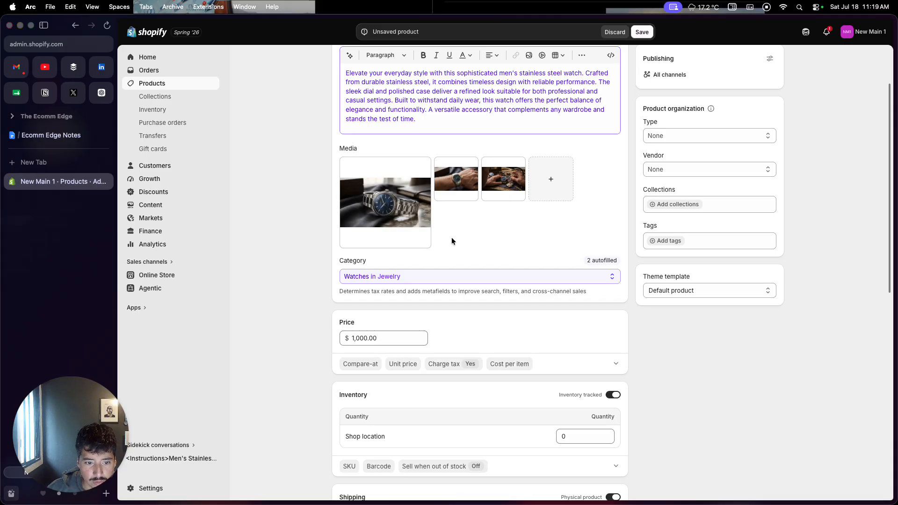
pyautogui.scroll(-5, 452, 240)
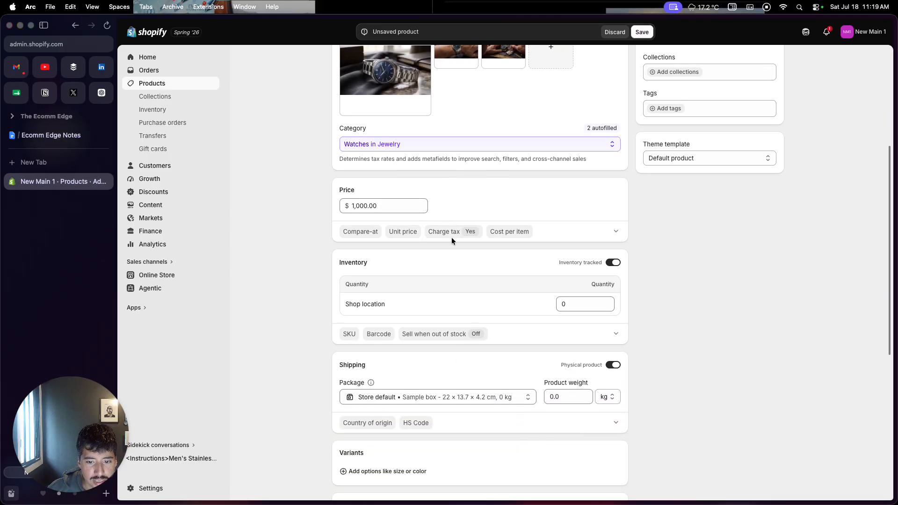
pyautogui.click(572, 303)
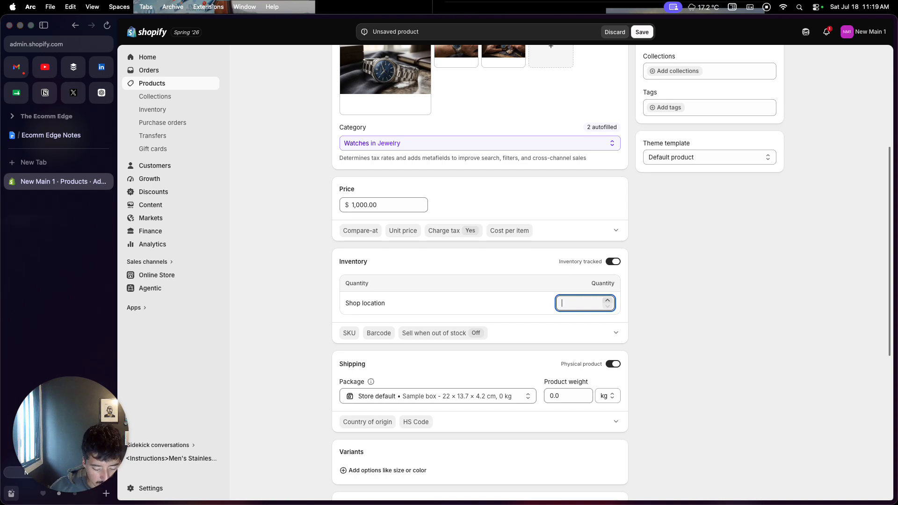
pyautogui.write('10')
pyautogui.click(698, 283)
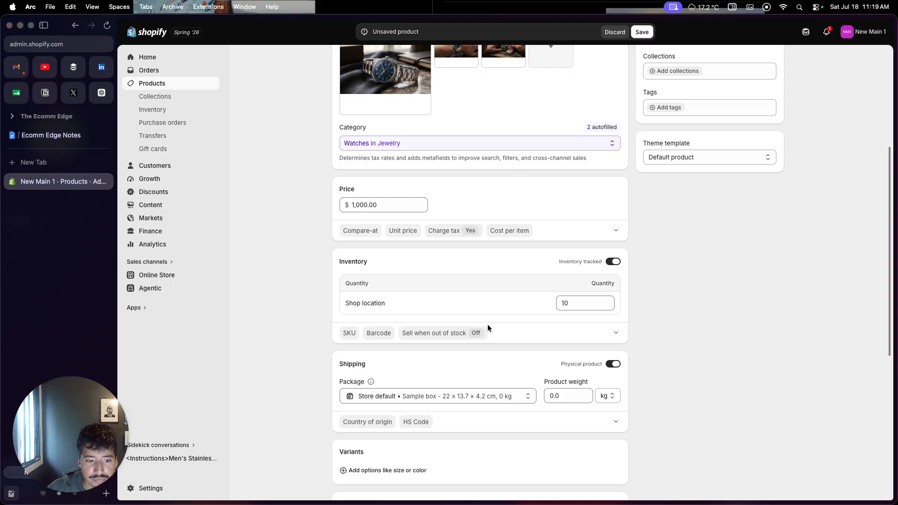
# Step: Look through the recommended option types for product variants without adding one
pyautogui.scroll(-5, 488, 325)
pyautogui.scroll(-1, 488, 328)
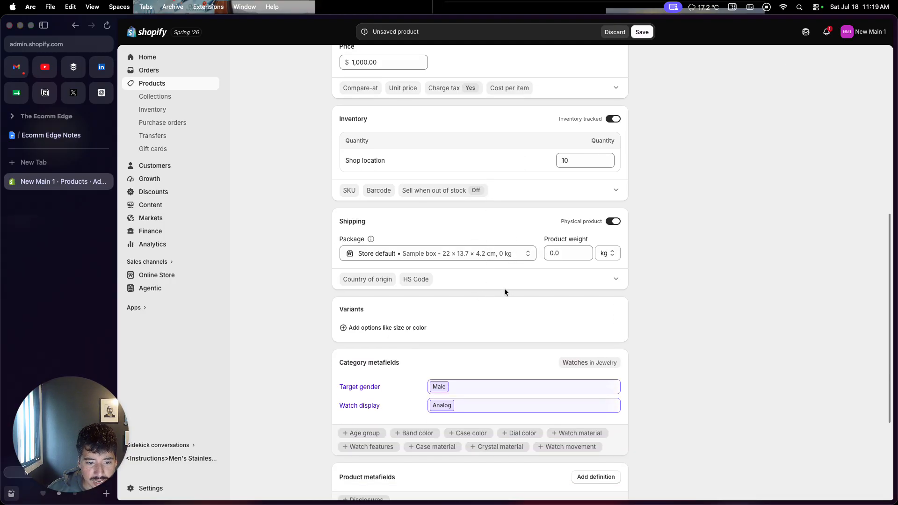
pyautogui.scroll(-3, 505, 288)
pyautogui.click(399, 253)
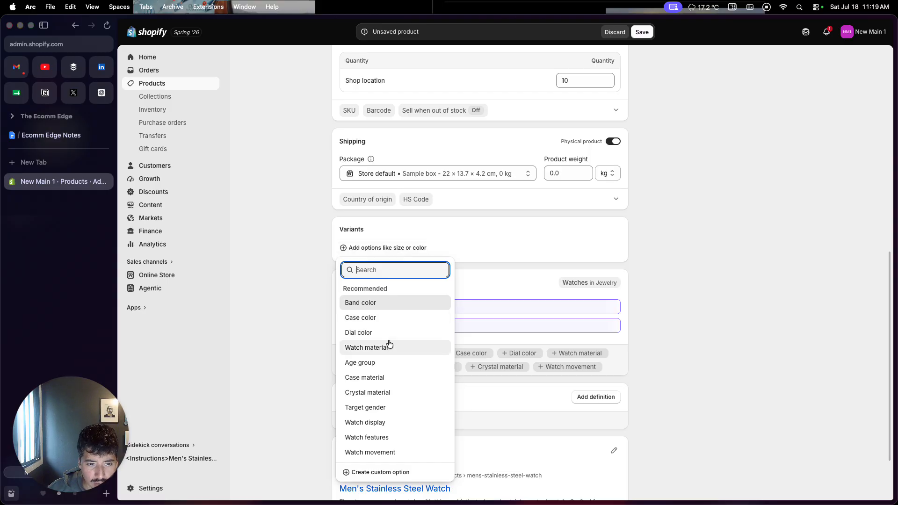
pyautogui.click(509, 235)
# Step: Review the editable search engine listing fields and save the new product
pyautogui.scroll(-3, 438, 287)
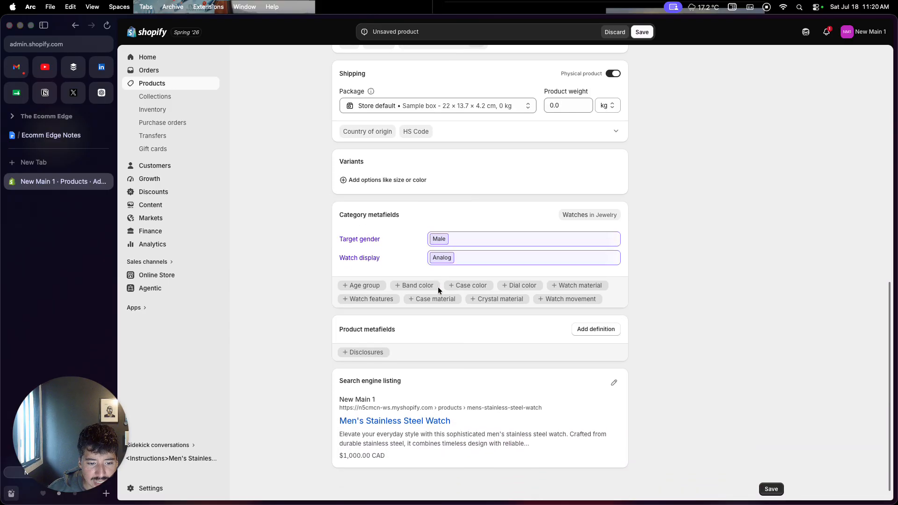
pyautogui.click(613, 374)
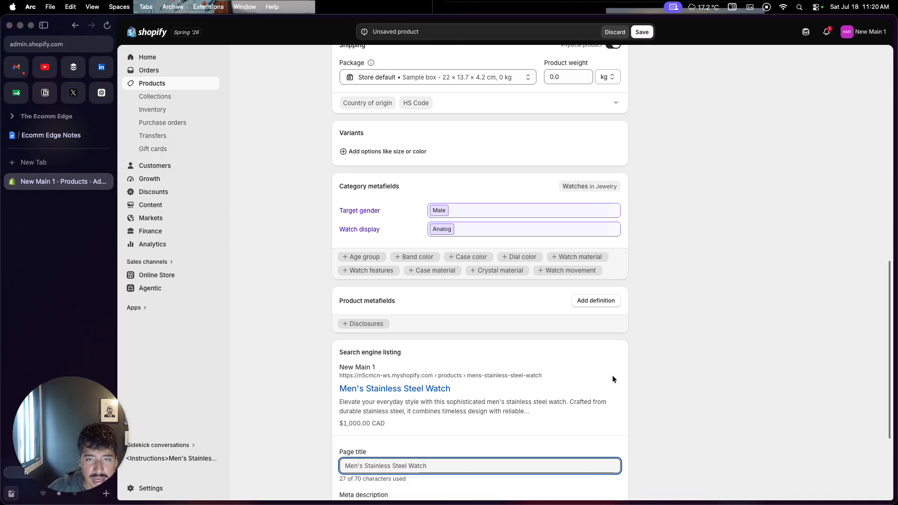
pyautogui.scroll(-1, 612, 376)
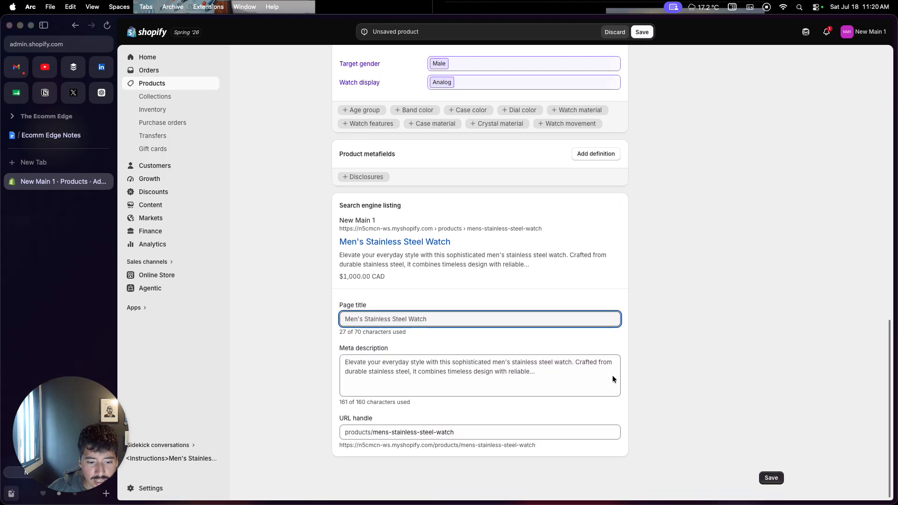
pyautogui.scroll(10, 613, 376)
pyautogui.scroll(4, 613, 379)
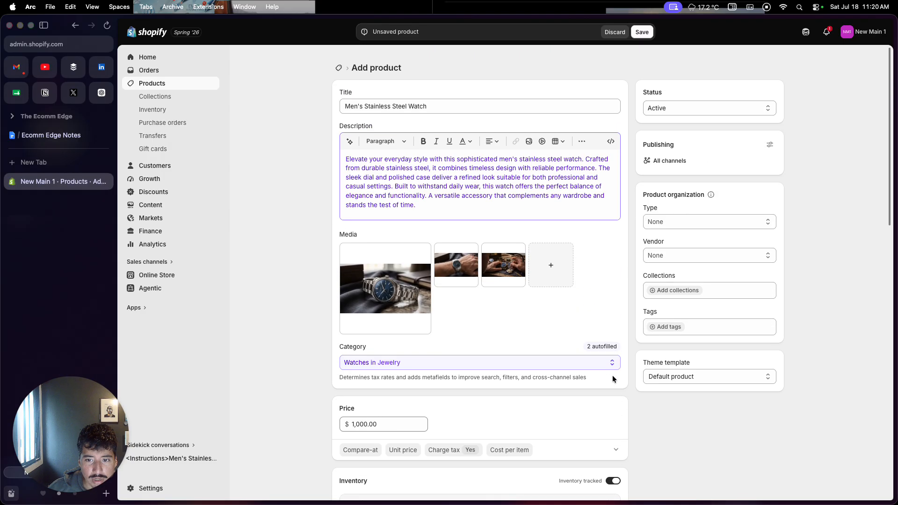
pyautogui.click(643, 34)
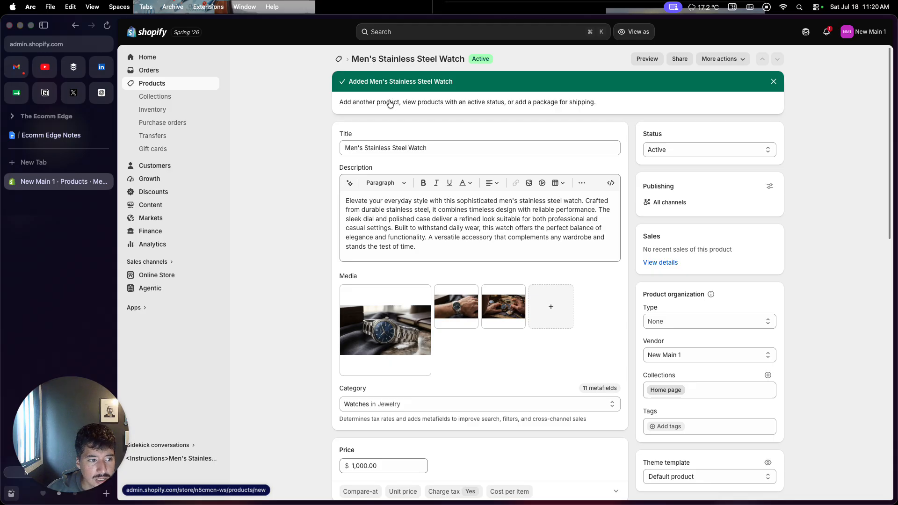
# Step: Look through the suggested themes for the online store and open the Theme Store to explore more
pyautogui.click(156, 280)
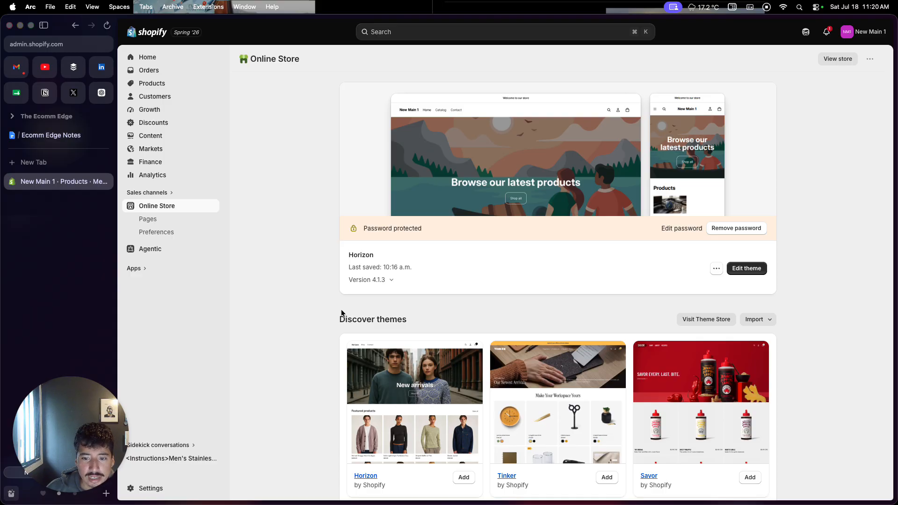
pyautogui.scroll(-1, 341, 313)
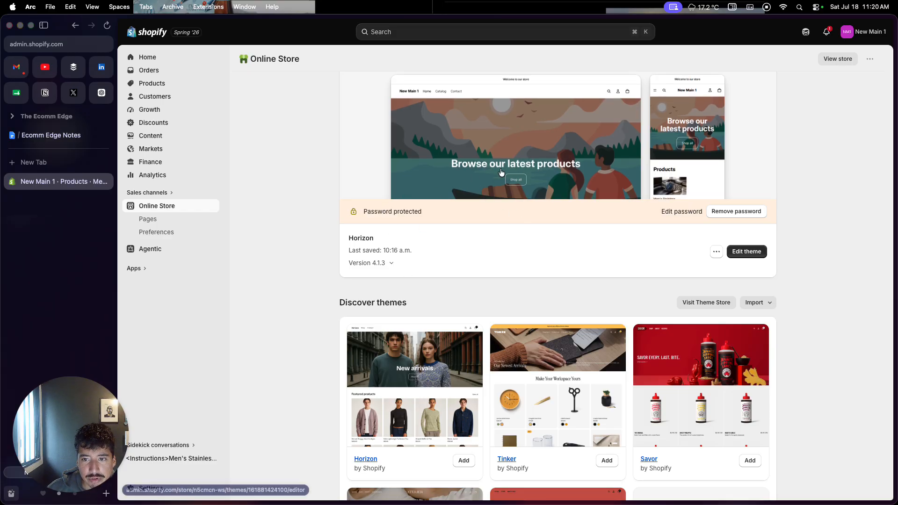
pyautogui.scroll(-5, 468, 231)
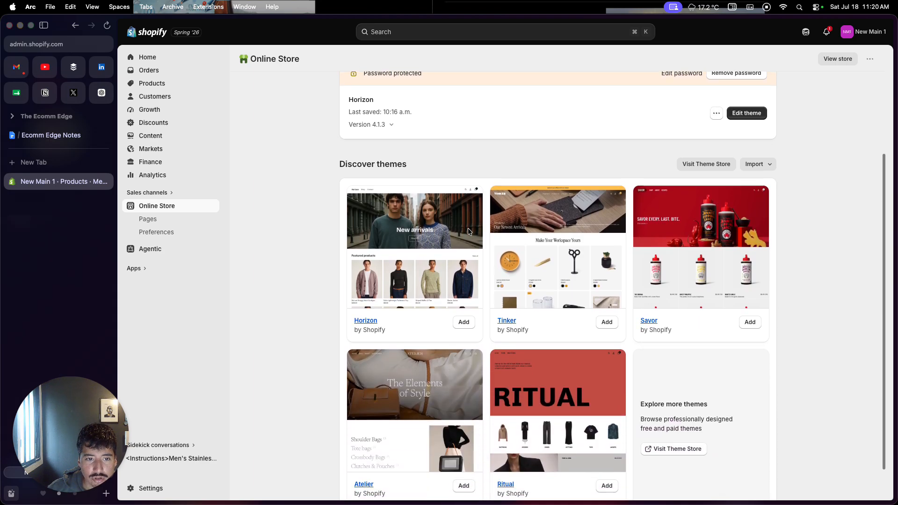
pyautogui.scroll(-1, 483, 277)
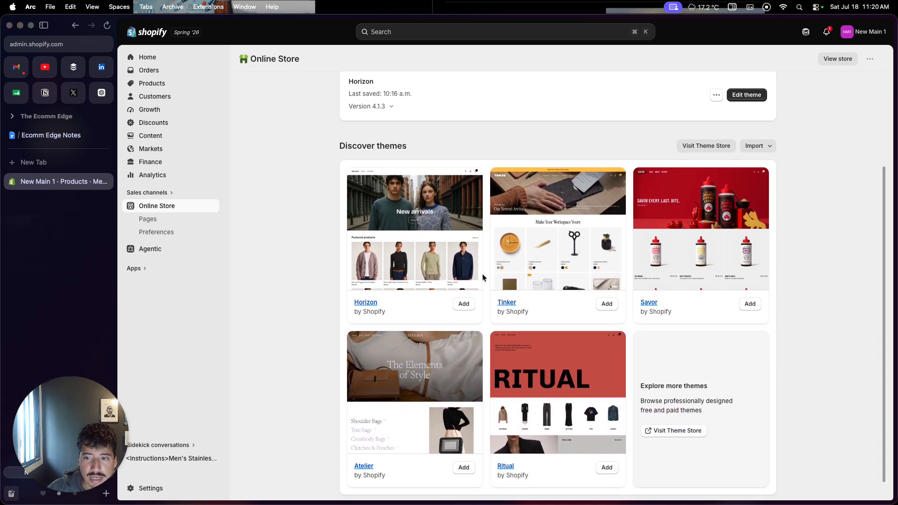
pyautogui.scroll(-1, 483, 277)
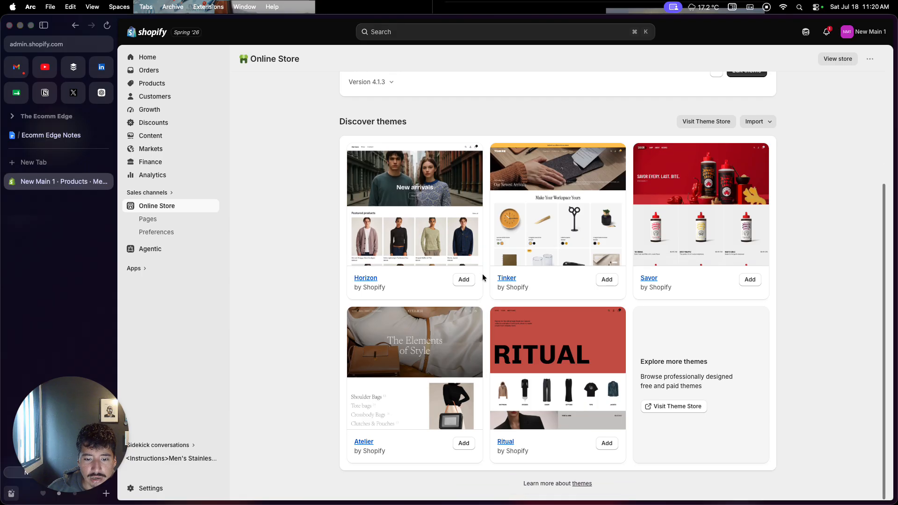
pyautogui.click(681, 407)
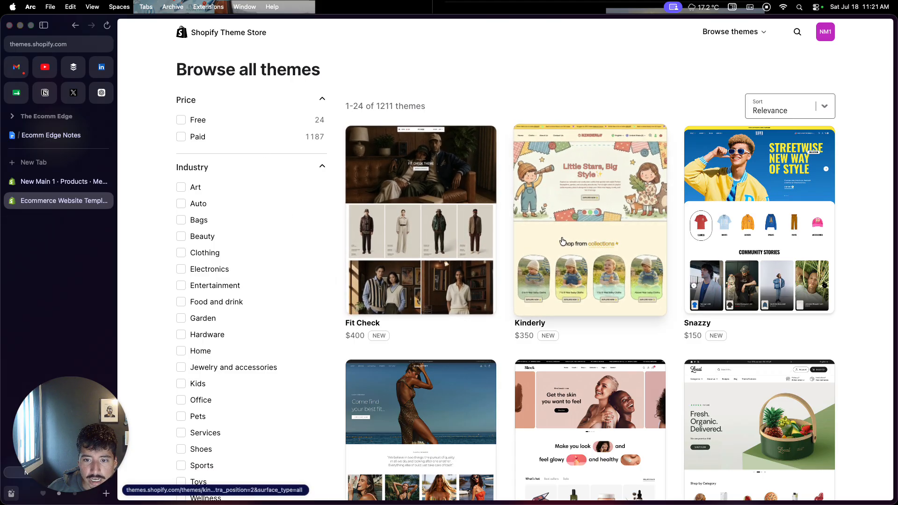
# Step: Browse the theme listings and open the demo of the Fit Check theme
pyautogui.scroll(-2, 552, 276)
pyautogui.scroll(-3, 553, 278)
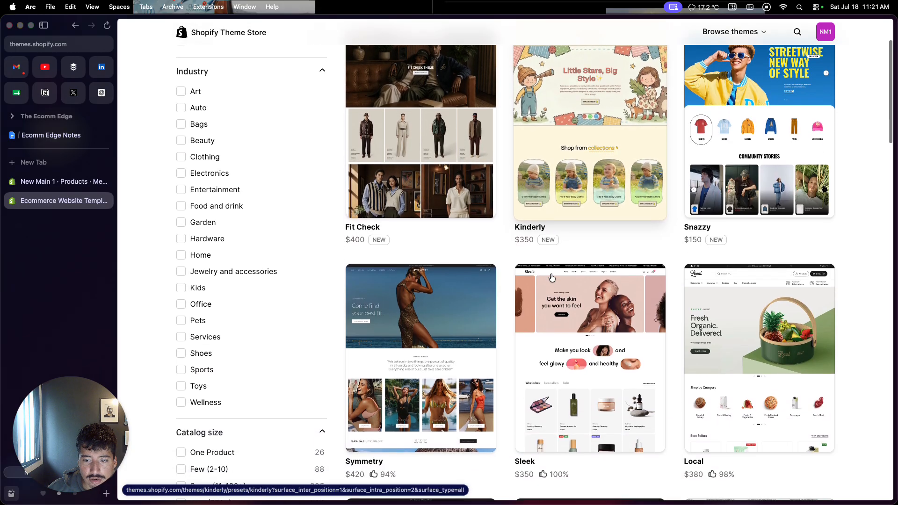
pyautogui.scroll(-4, 532, 353)
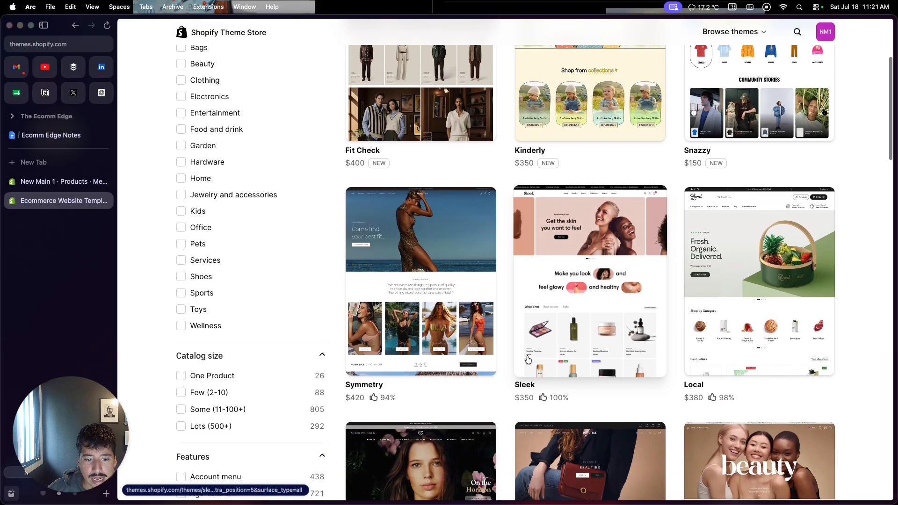
pyautogui.scroll(6, 528, 358)
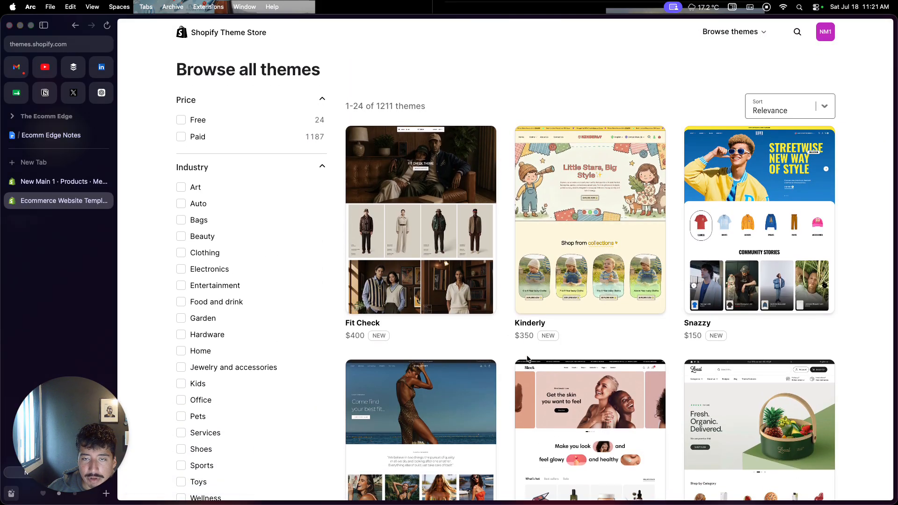
pyautogui.click(452, 281)
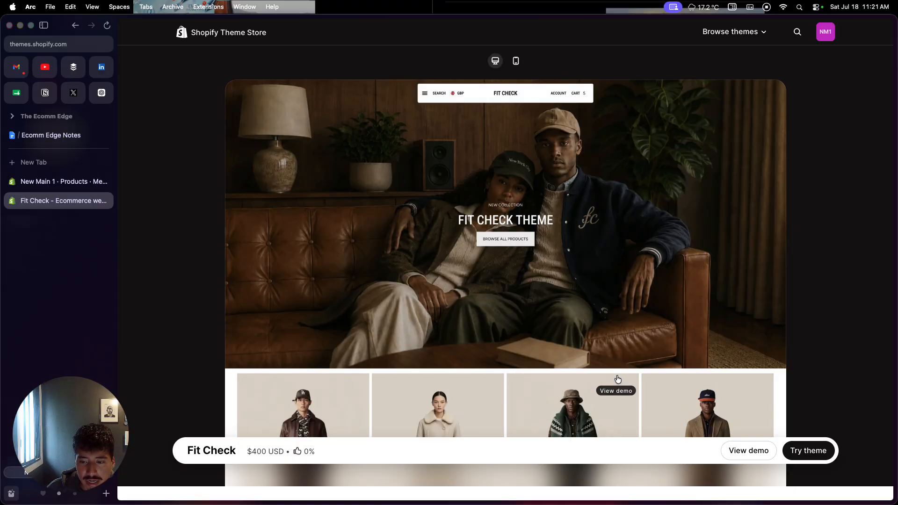
pyautogui.click(754, 451)
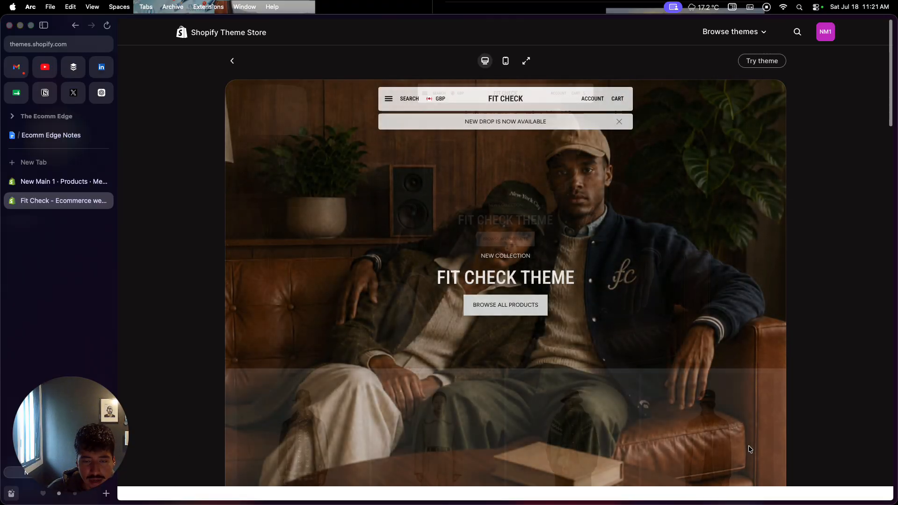
# Step: Look through the Fit Check theme's demo, dismissing its newsletter popup, and return to the theme's listing page
pyautogui.scroll(-5, 748, 446)
pyautogui.scroll(-3, 749, 446)
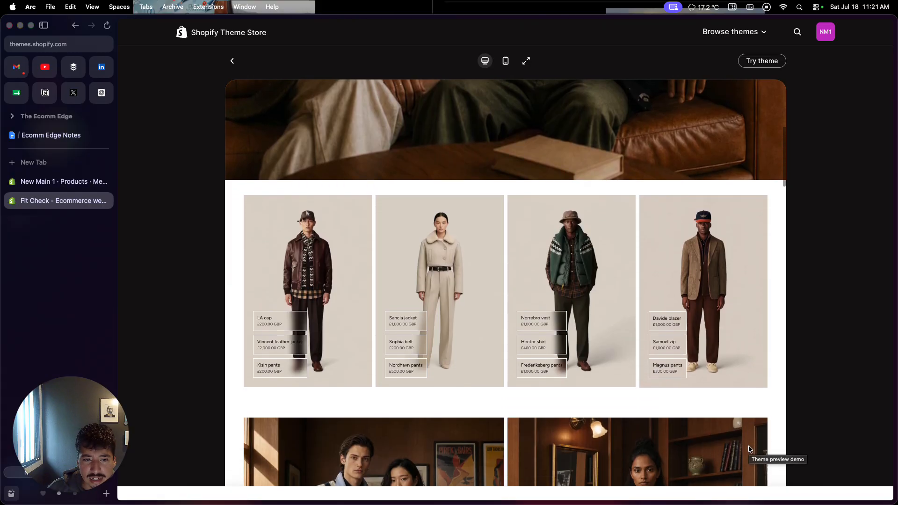
pyautogui.scroll(-3, 749, 446)
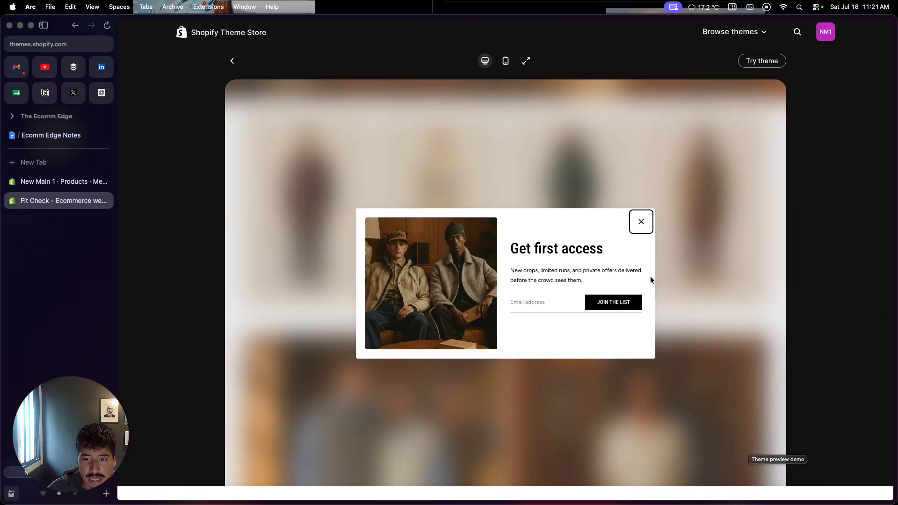
pyautogui.click(641, 223)
pyautogui.scroll(-2, 669, 298)
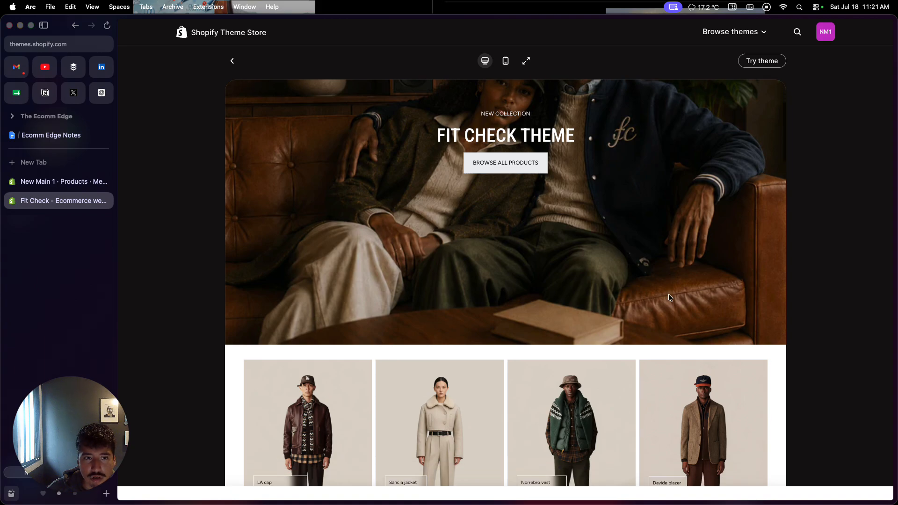
pyautogui.click(233, 62)
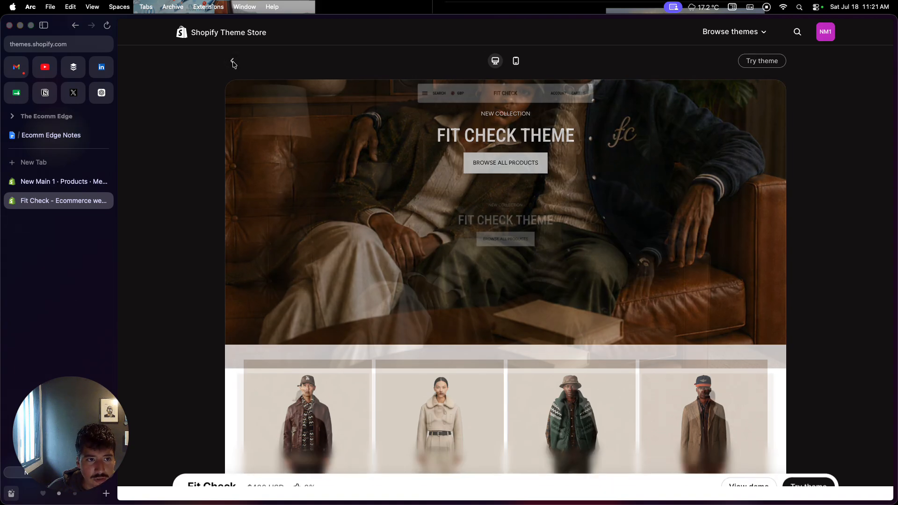
pyautogui.scroll(-1, 508, 124)
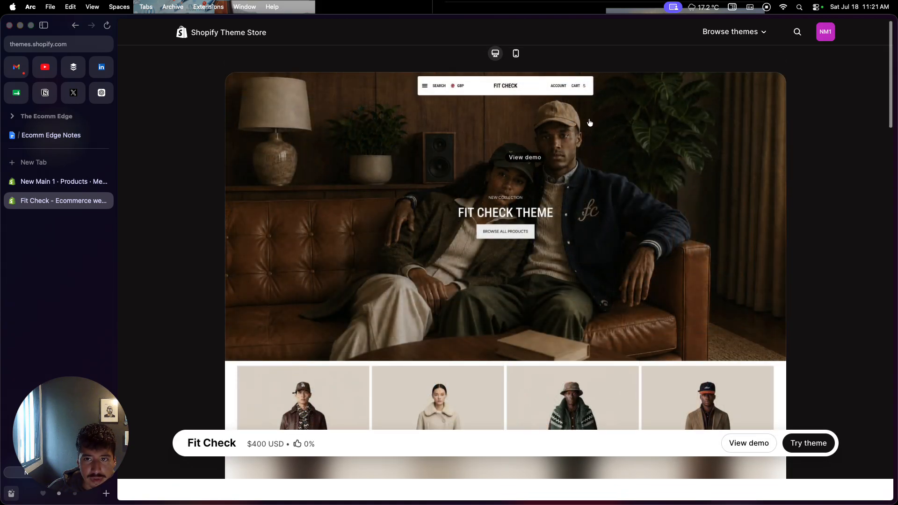
# Step: Open the full catalogue of themes in the Theme Store and filter it to free themes
pyautogui.click(731, 32)
pyautogui.click(744, 66)
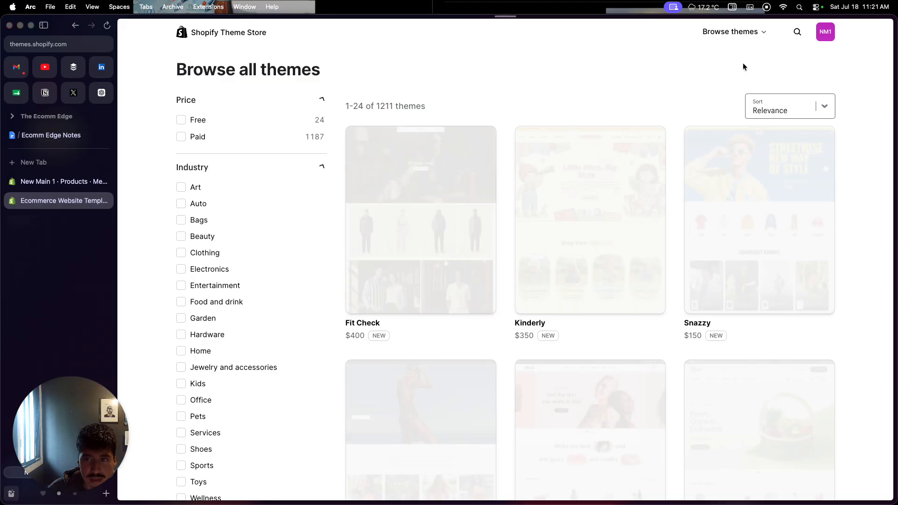
pyautogui.click(181, 126)
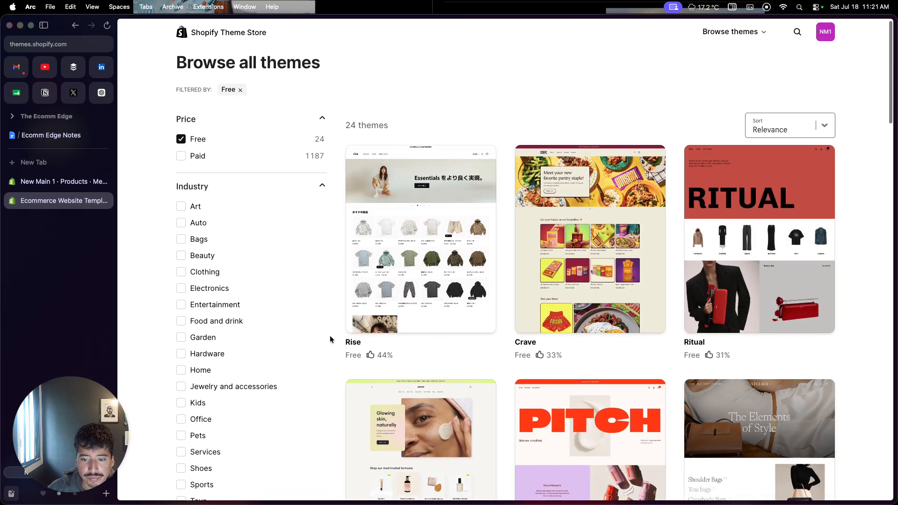
# Step: Browse the free themes and add the Dwell theme to the store
pyautogui.scroll(-6, 330, 339)
pyautogui.scroll(-5, 331, 339)
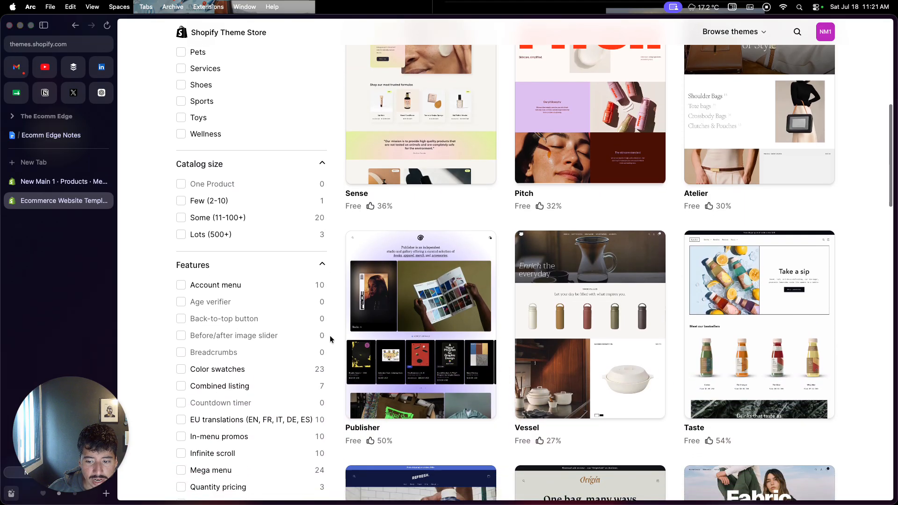
pyautogui.scroll(-10, 330, 339)
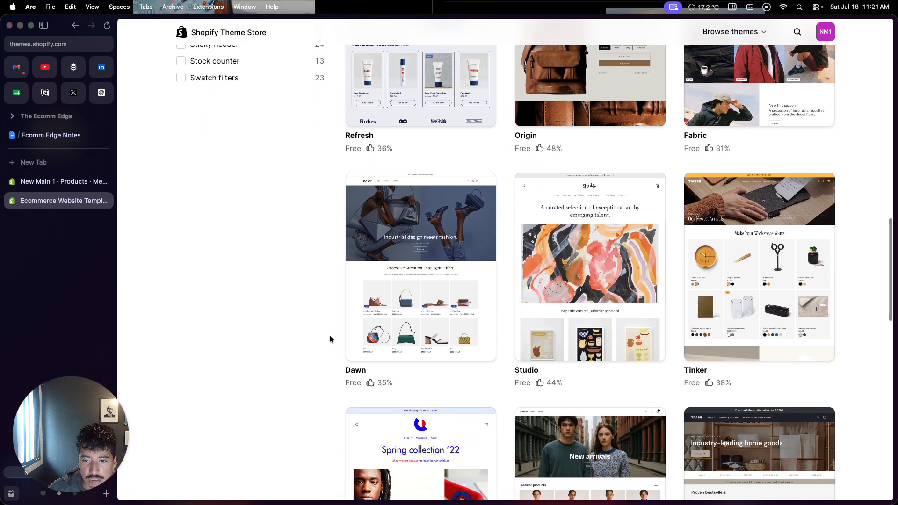
pyautogui.scroll(-8, 330, 338)
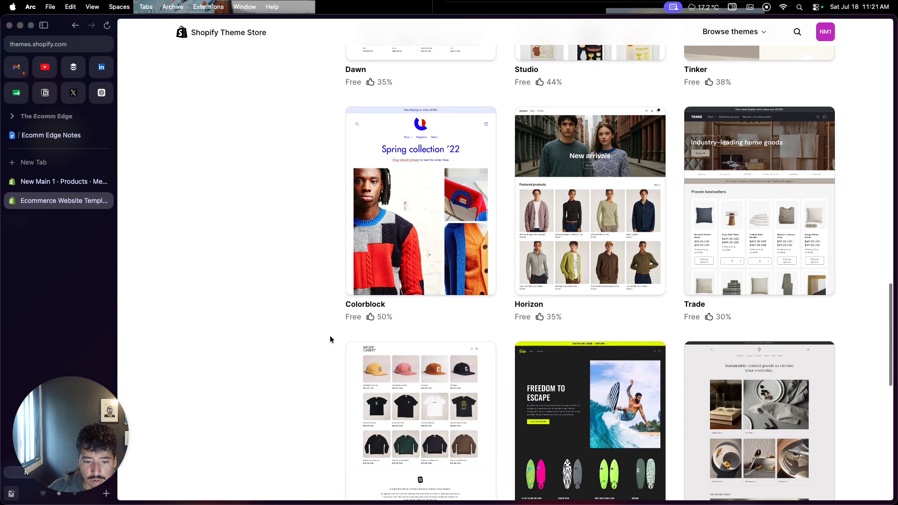
pyautogui.scroll(-9, 331, 339)
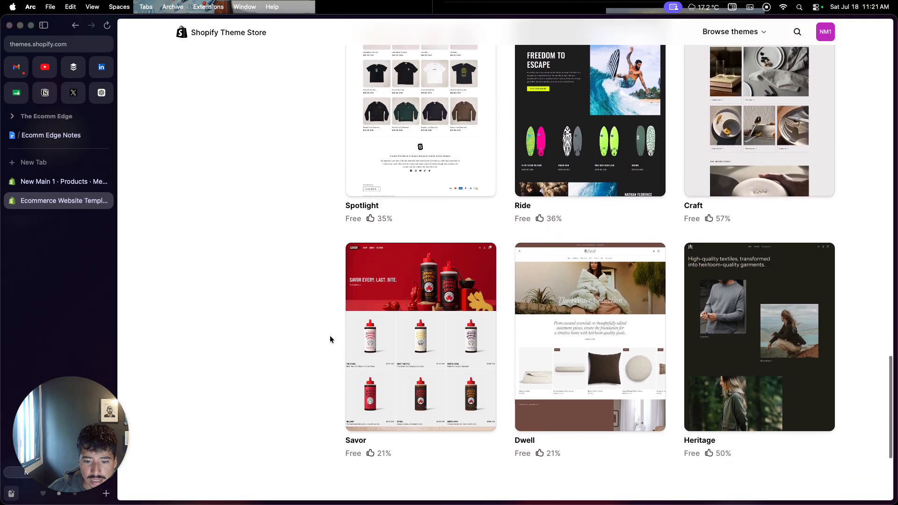
pyautogui.scroll(-4, 330, 339)
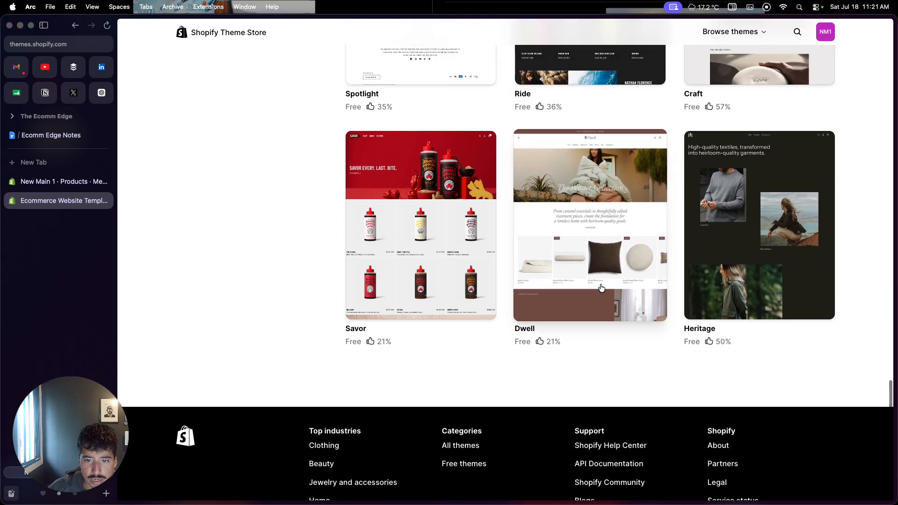
pyautogui.click(607, 270)
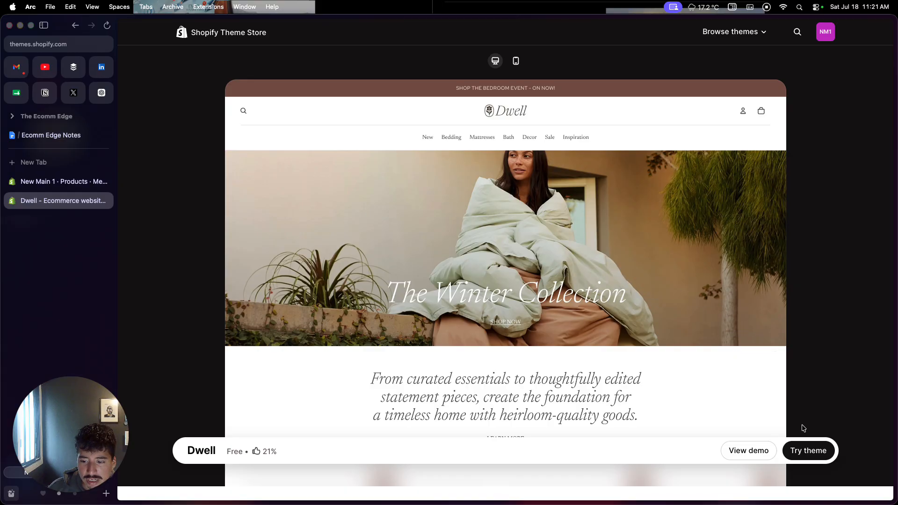
pyautogui.click(810, 458)
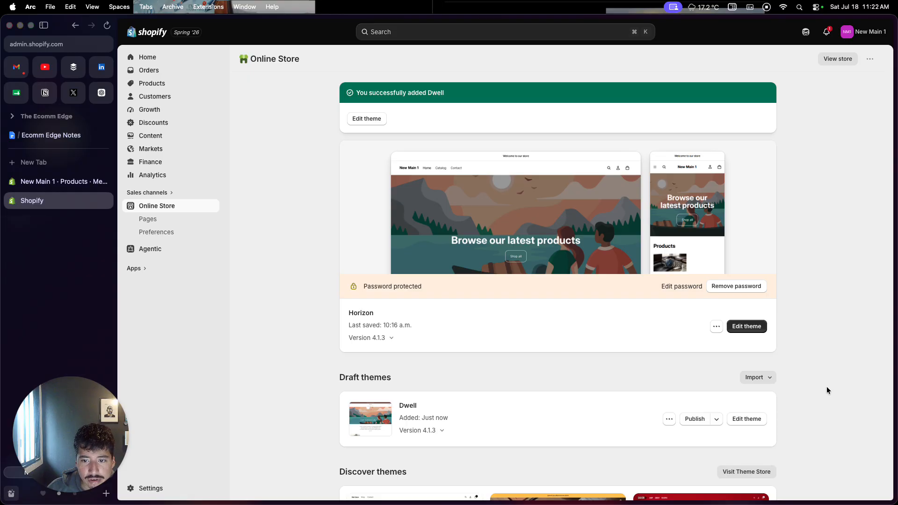
# Step: Open the Dwell draft theme for editing from the store's draft themes
pyautogui.scroll(-3, 672, 411)
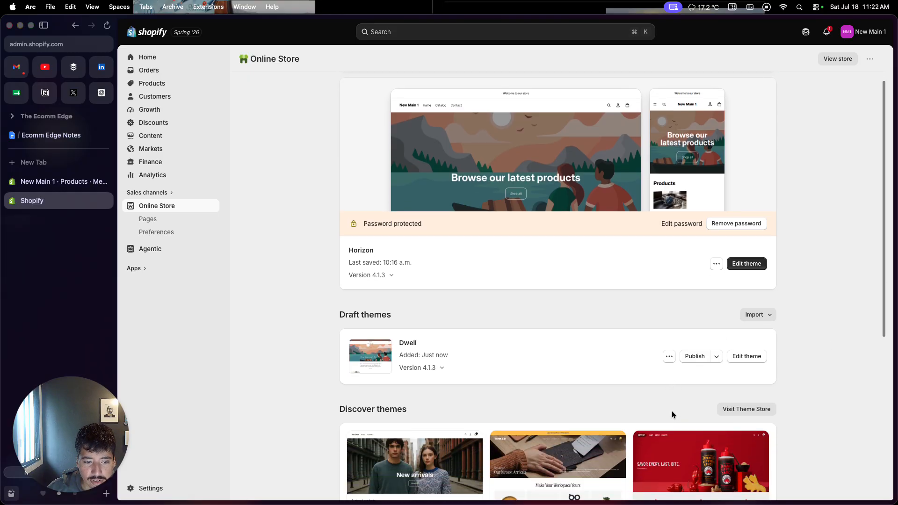
pyautogui.moveTo(338, 319); pyautogui.dragTo(390, 318)
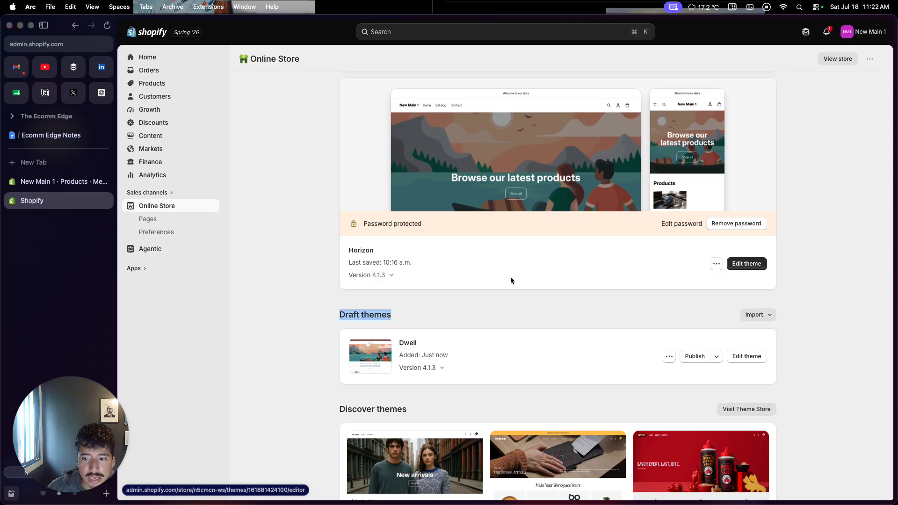
pyautogui.click(565, 368)
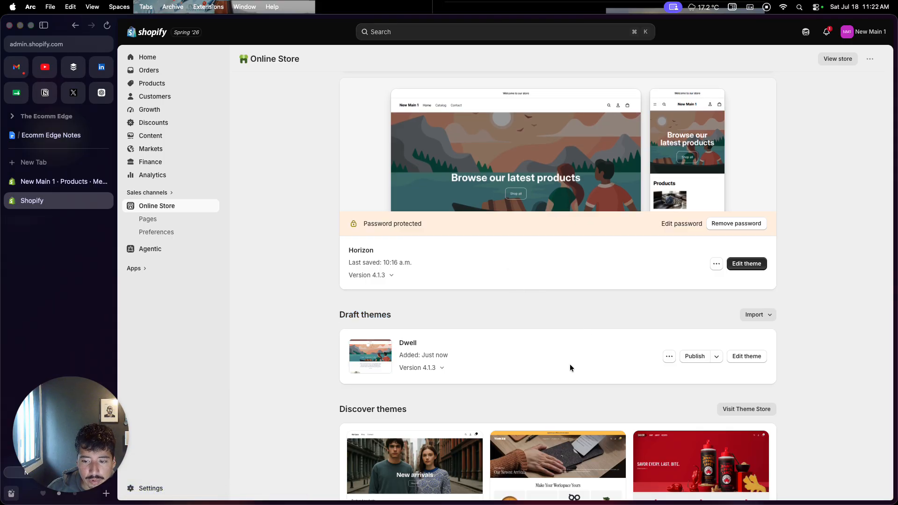
pyautogui.click(750, 360)
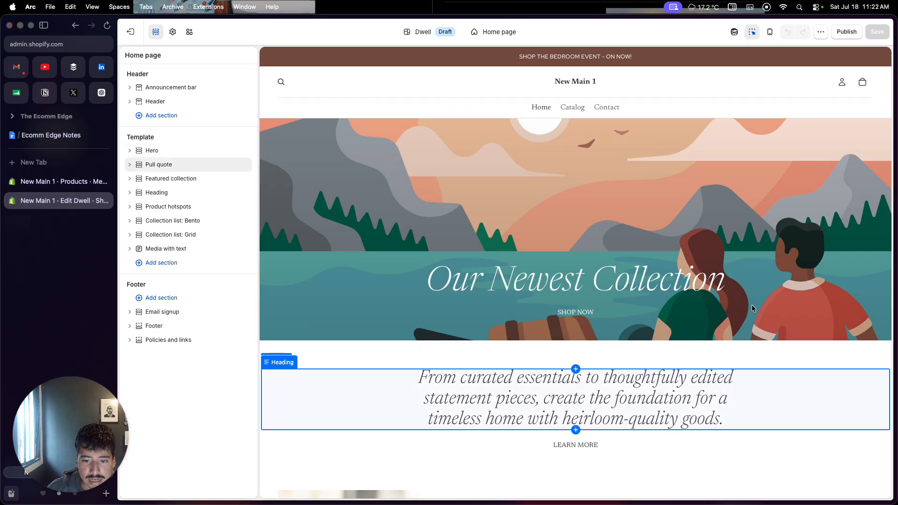
# Step: Examine the Header section's settings for logo, menu, search and localization, and close them
pyautogui.click(717, 103)
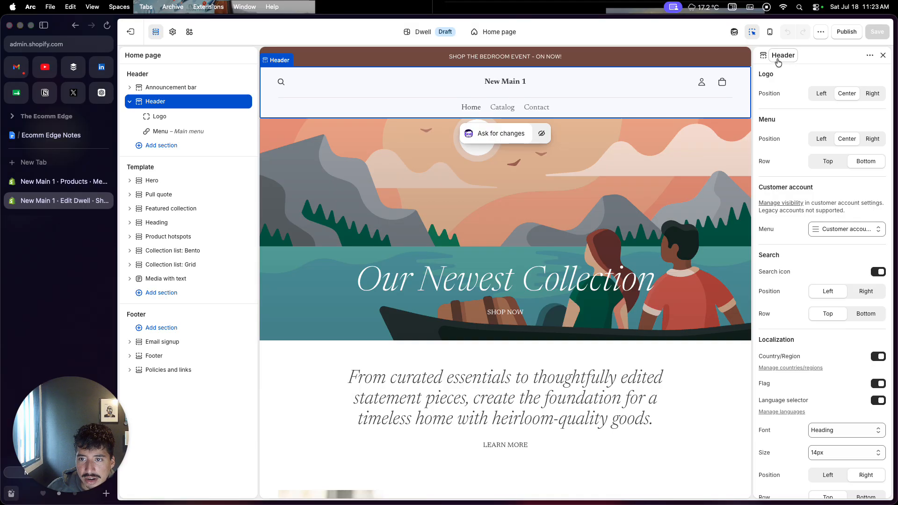
pyautogui.scroll(-2, 792, 200)
pyautogui.scroll(2, 792, 201)
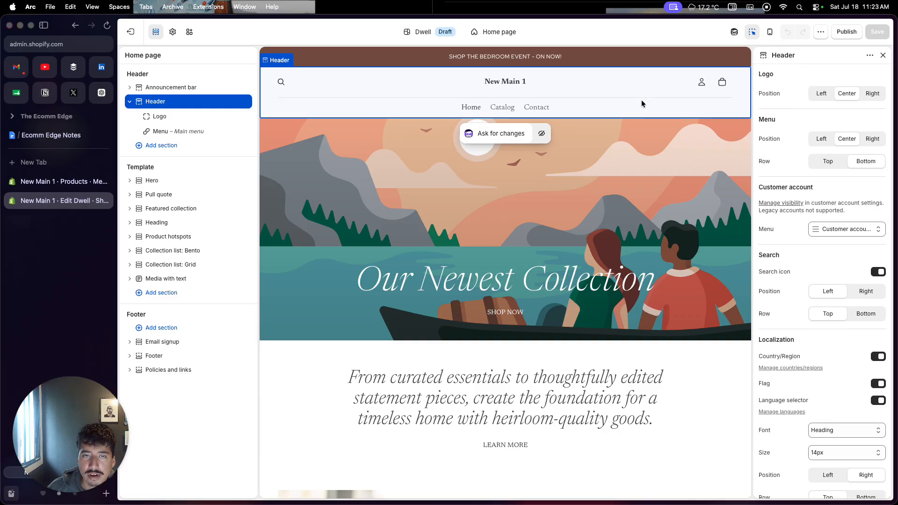
pyautogui.click(882, 57)
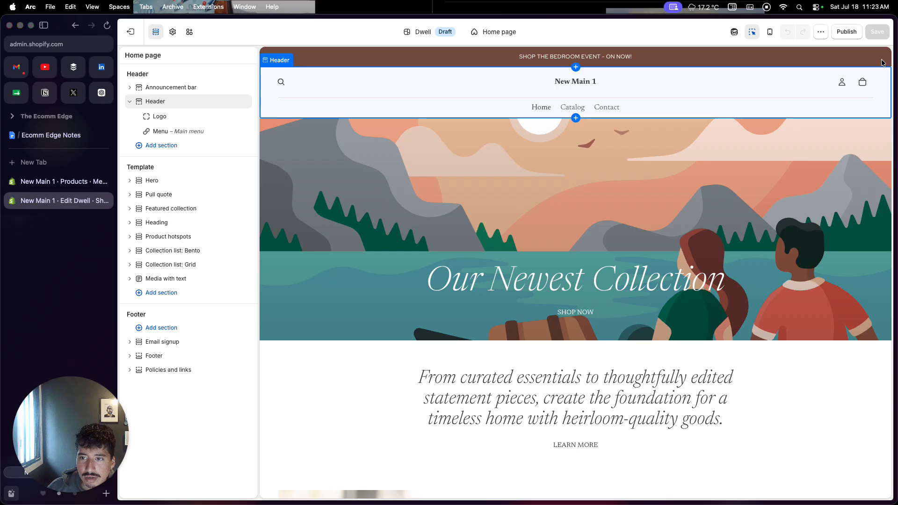
# Step: Delete the bedroom event announcement and remove the whole Announcement bar section from the home page
pyautogui.click(719, 57)
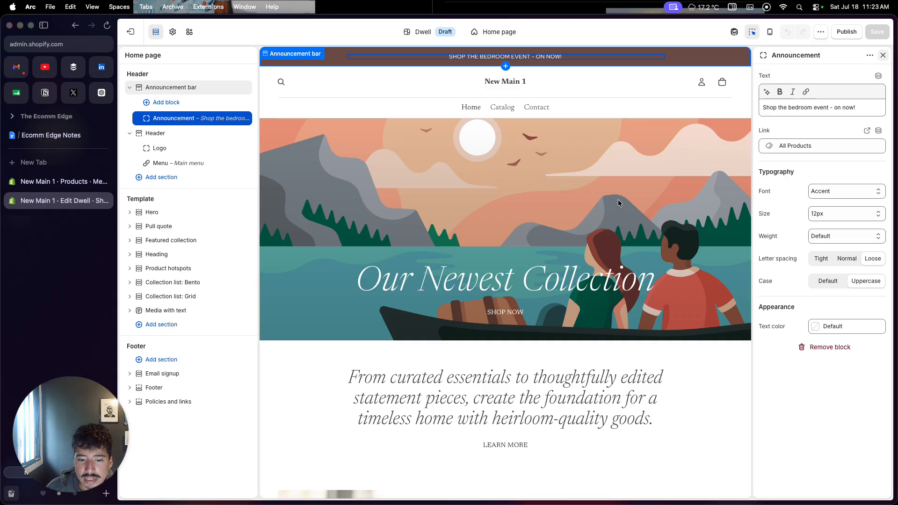
pyautogui.click(830, 348)
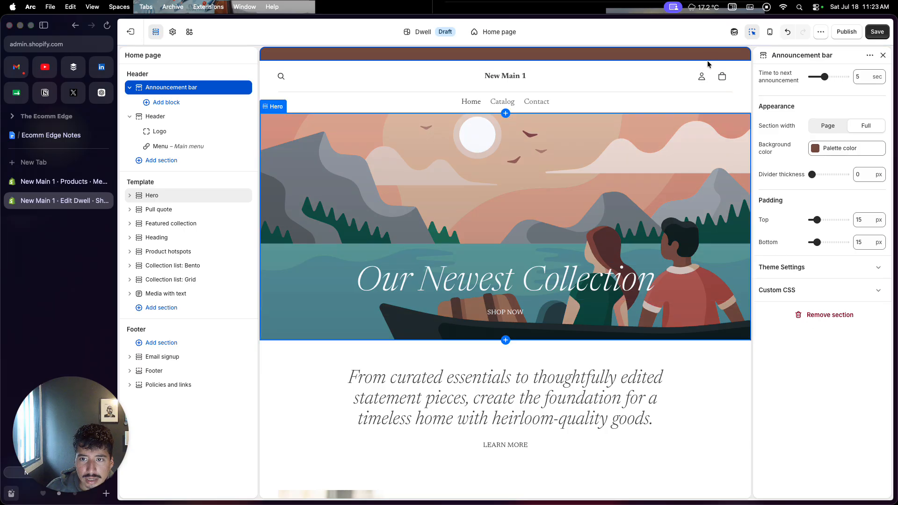
pyautogui.click(816, 316)
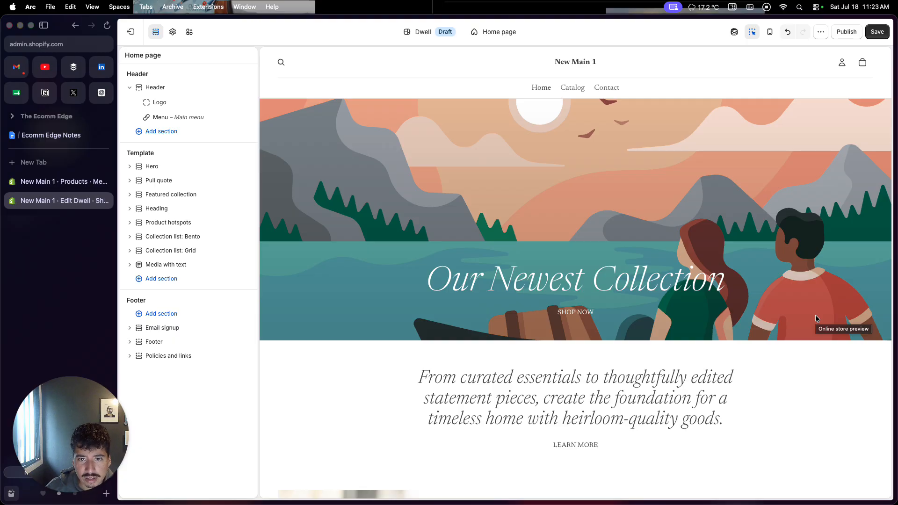
# Step: Upload PNG image.png from the Shopify design folder as the theme's default logo
pyautogui.click(588, 63)
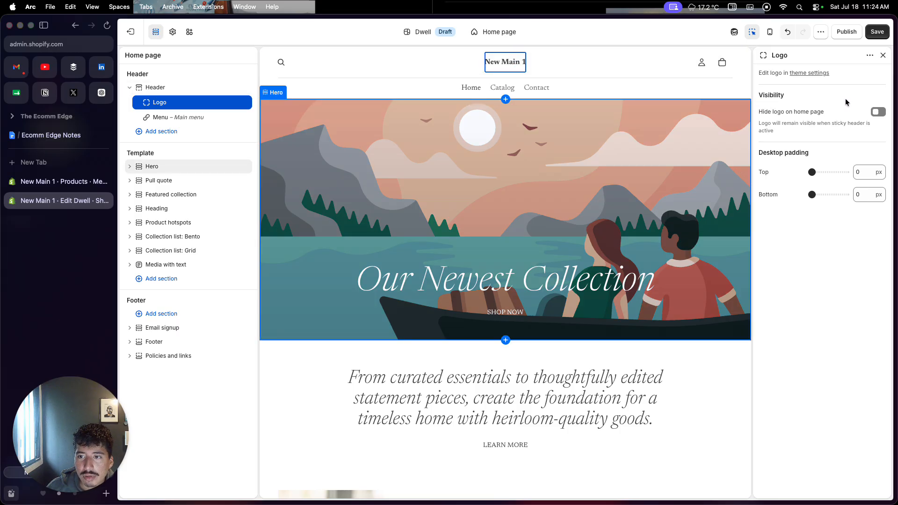
pyautogui.click(808, 73)
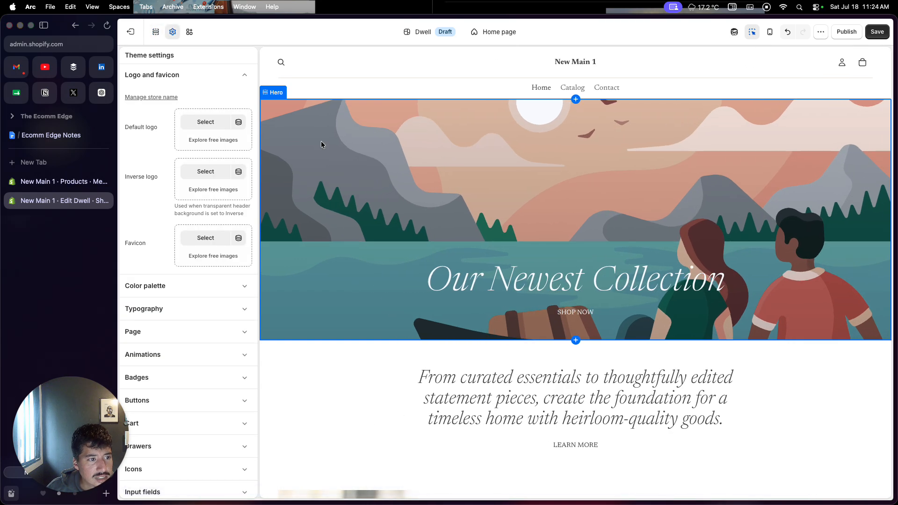
pyautogui.click(206, 123)
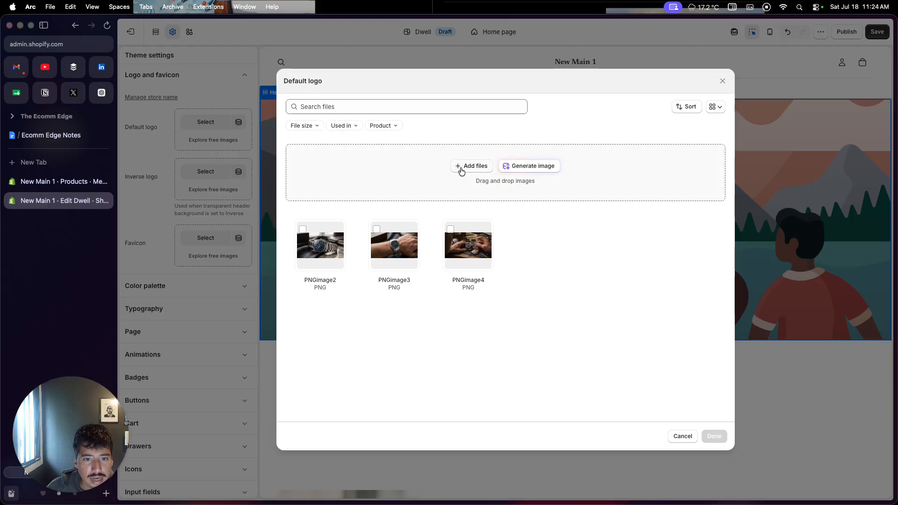
pyautogui.click(461, 171)
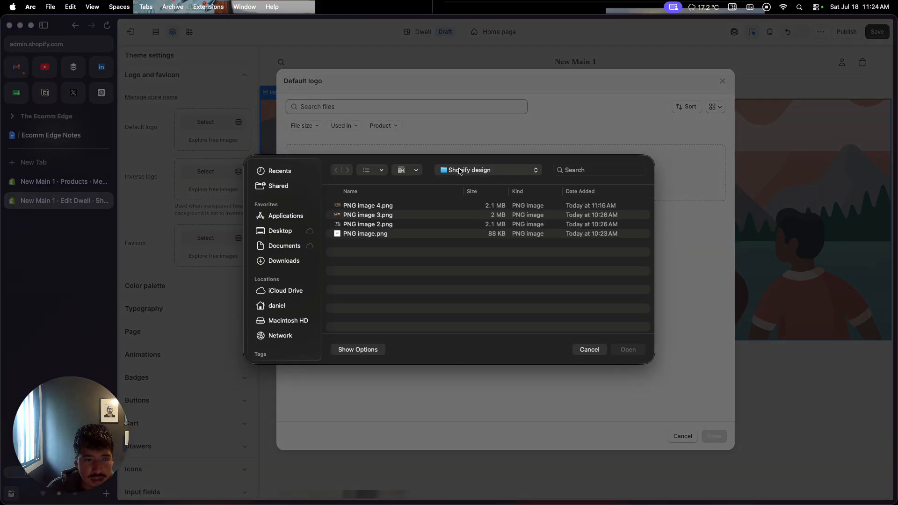
pyautogui.click(368, 235)
pyautogui.click(624, 353)
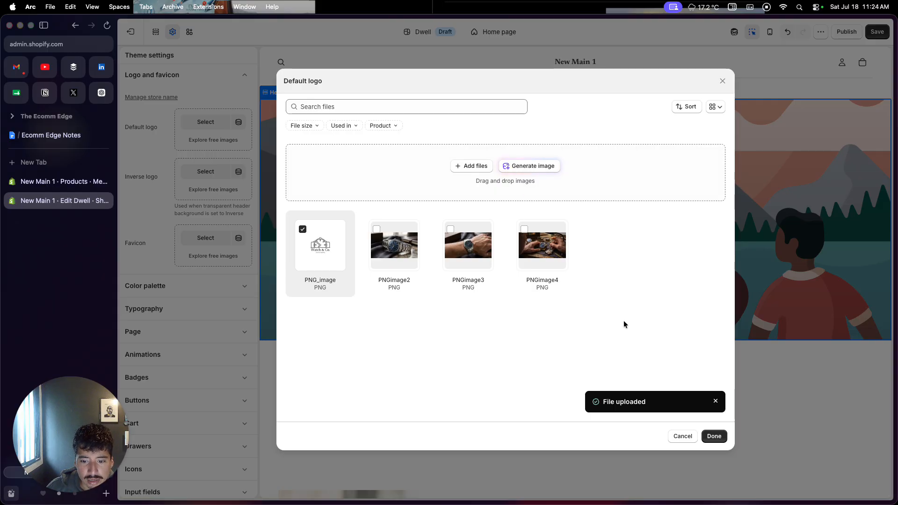
pyautogui.click(708, 437)
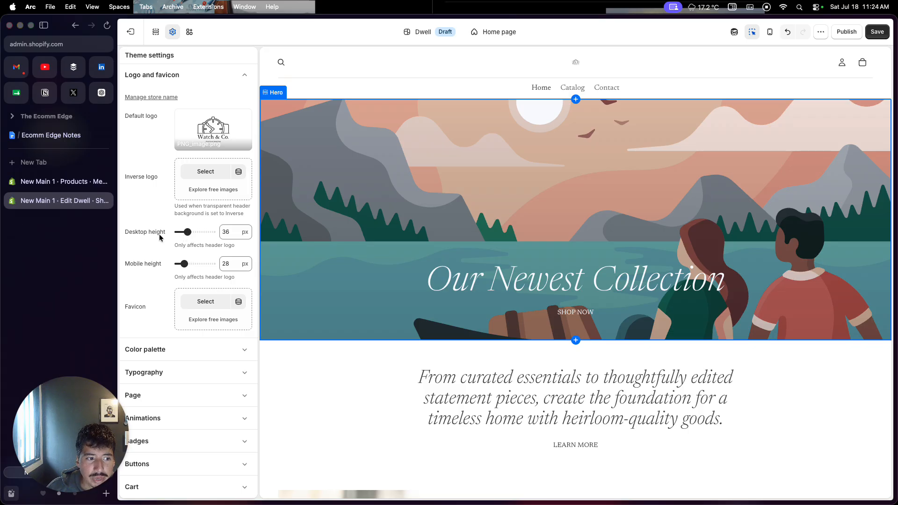
# Step: Set the header logo's desktop height and mobile height to 100 px each
pyautogui.moveTo(187, 232); pyautogui.dragTo(211, 232)
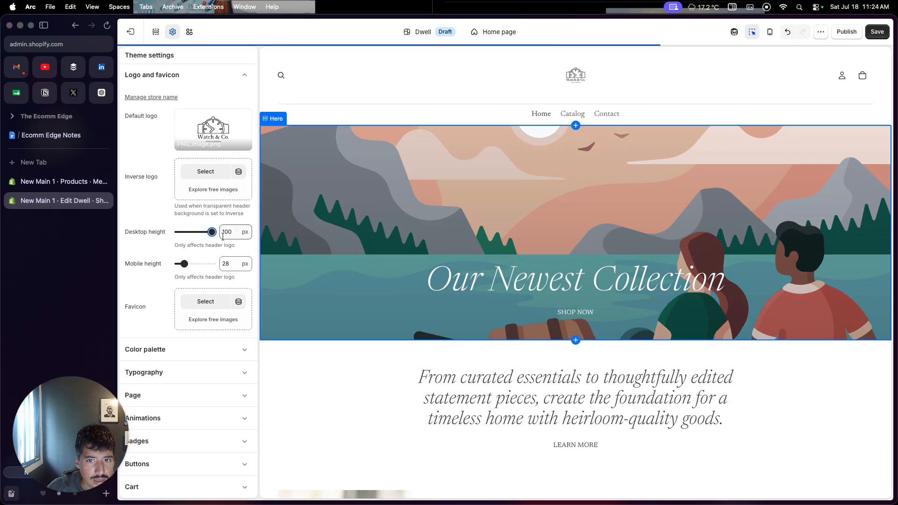
pyautogui.moveTo(185, 265); pyautogui.dragTo(212, 264)
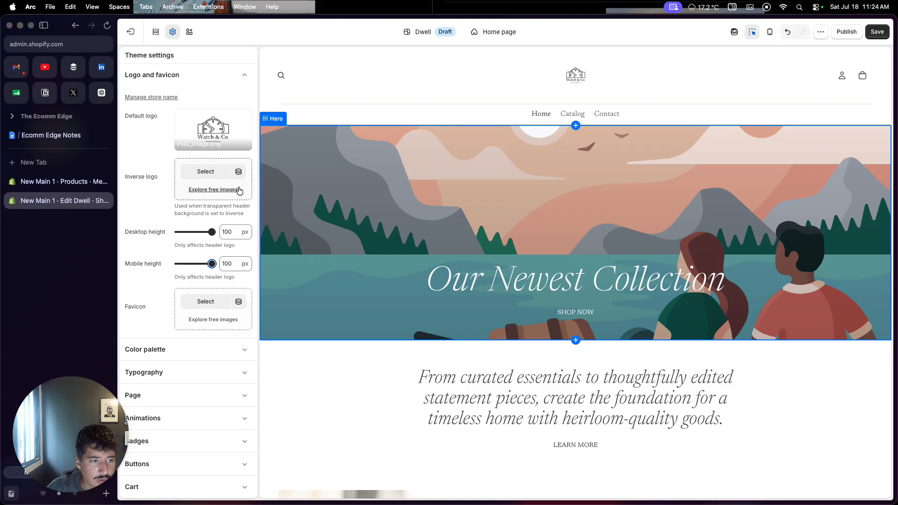
# Step: Use the Watch & Co. logo image PNG_image as the favicon and save the theme changes
pyautogui.click(206, 304)
pyautogui.click(323, 248)
pyautogui.click(706, 436)
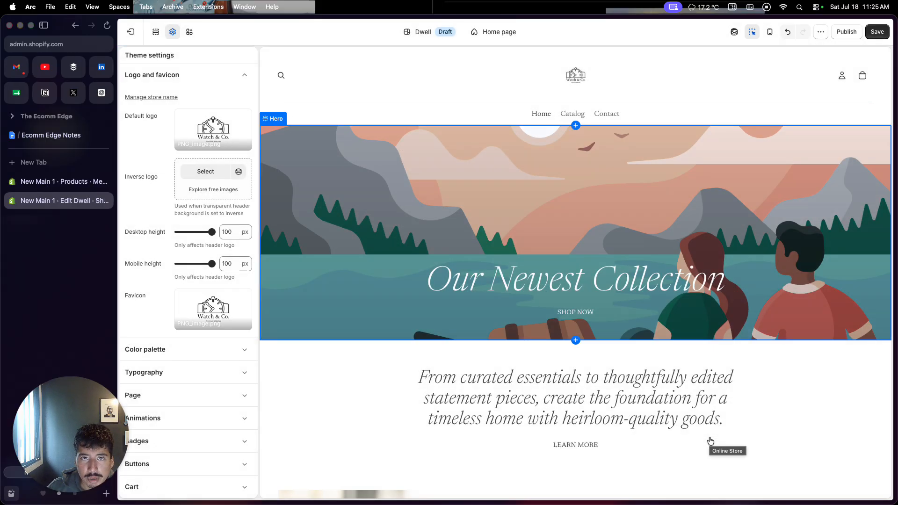
pyautogui.click(878, 32)
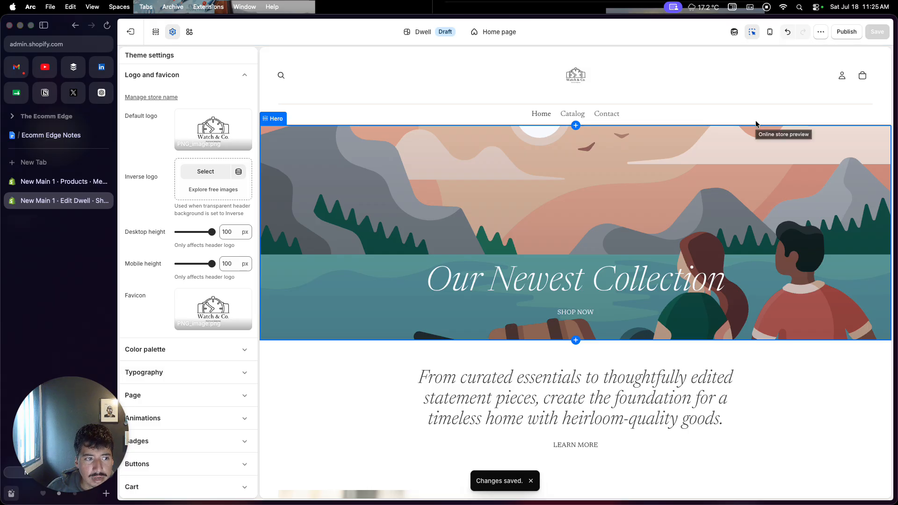
# Step: In the Header section, set the logo position to Center and place the menu at Left in the Top row
pyautogui.click(613, 71)
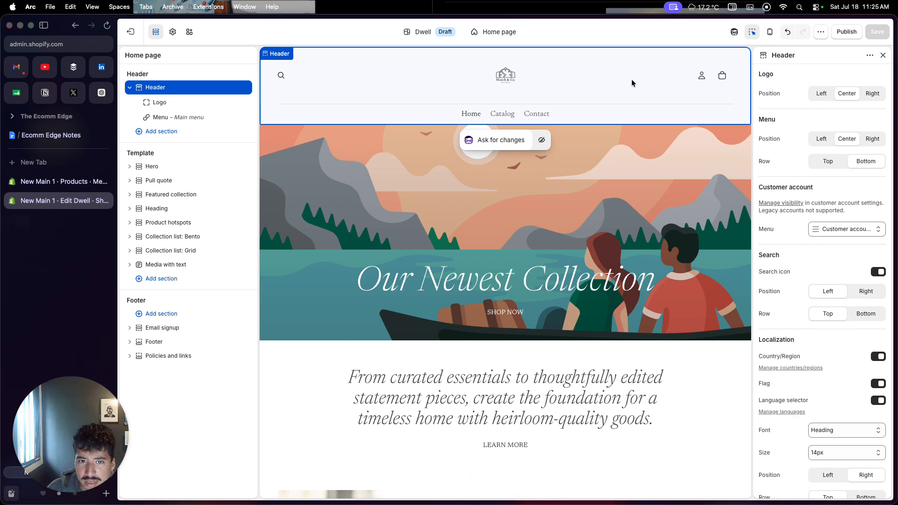
pyautogui.click(822, 96)
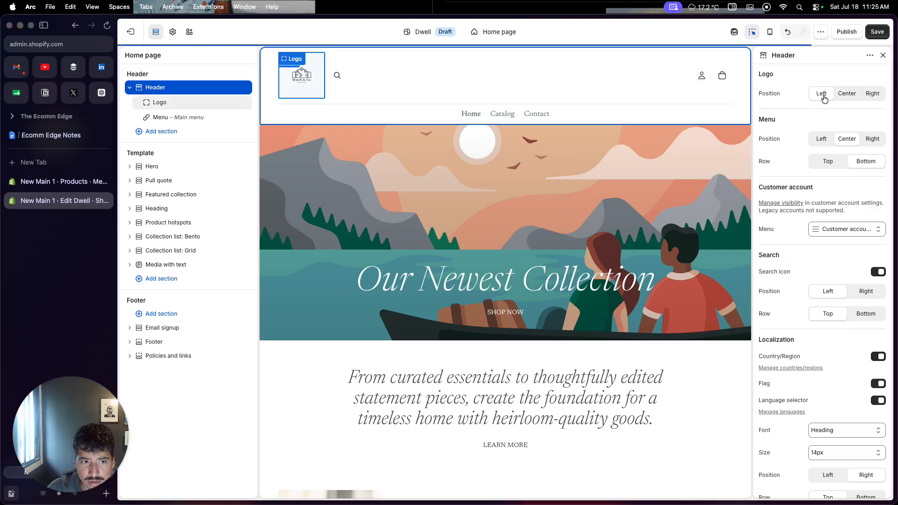
pyautogui.click(844, 100)
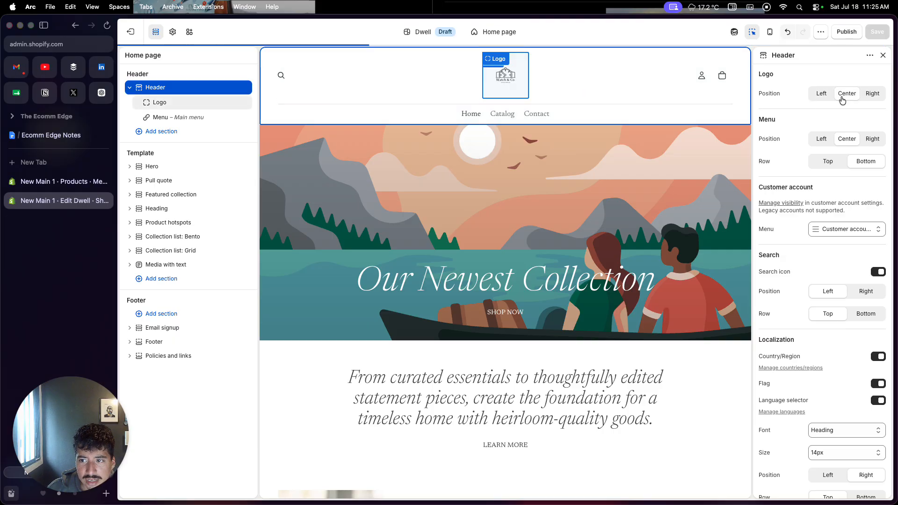
pyautogui.scroll(-1, 799, 154)
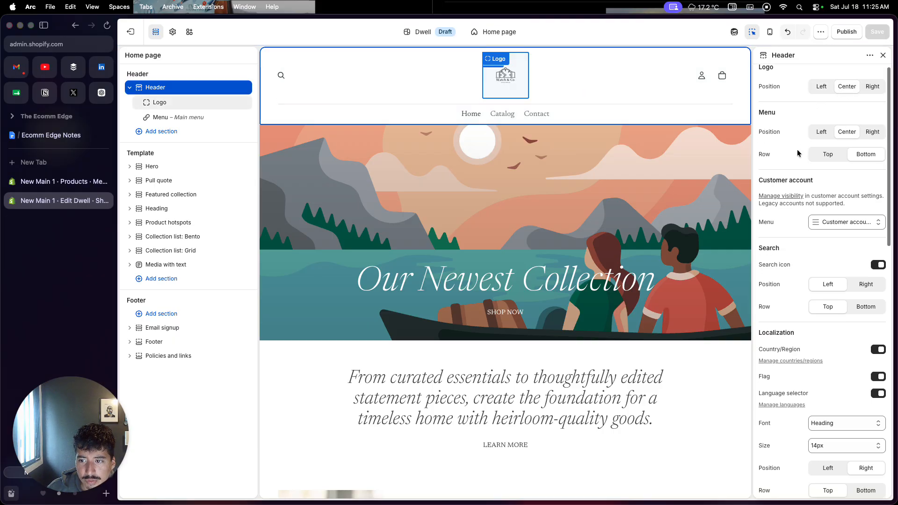
pyautogui.click(815, 134)
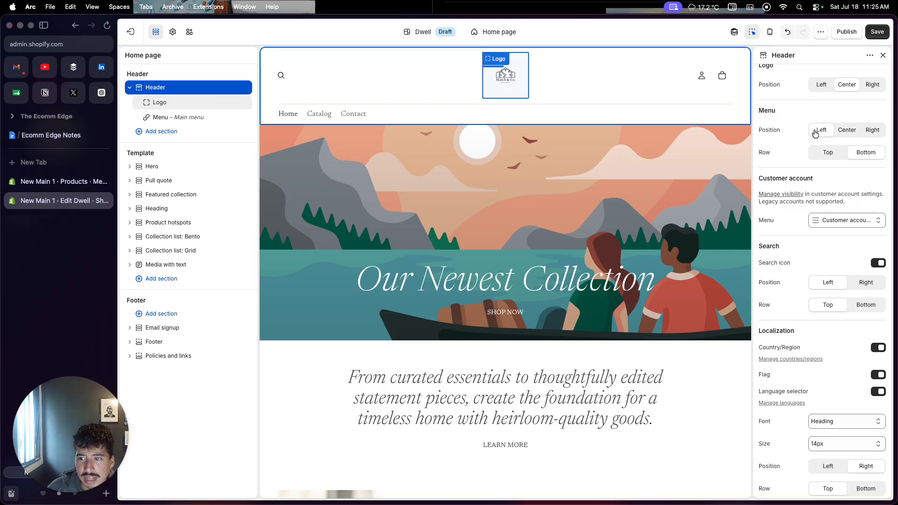
pyautogui.click(815, 159)
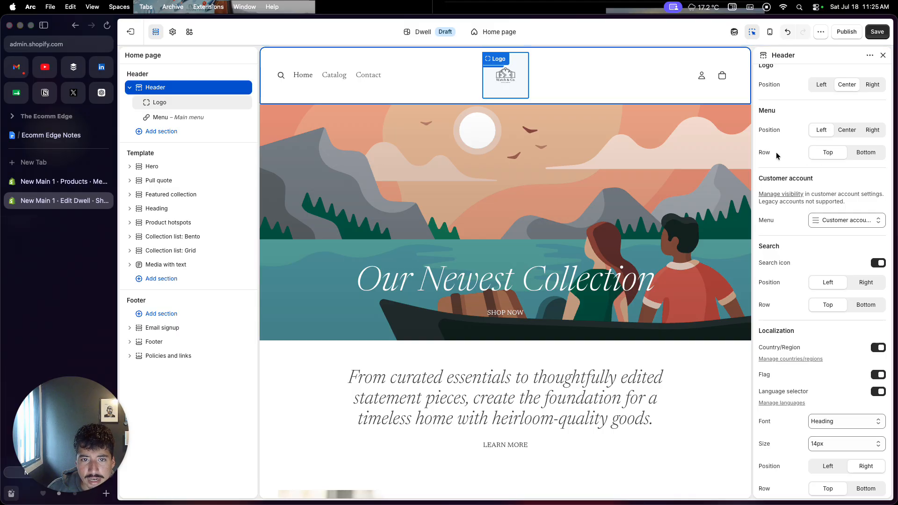
pyautogui.click(859, 158)
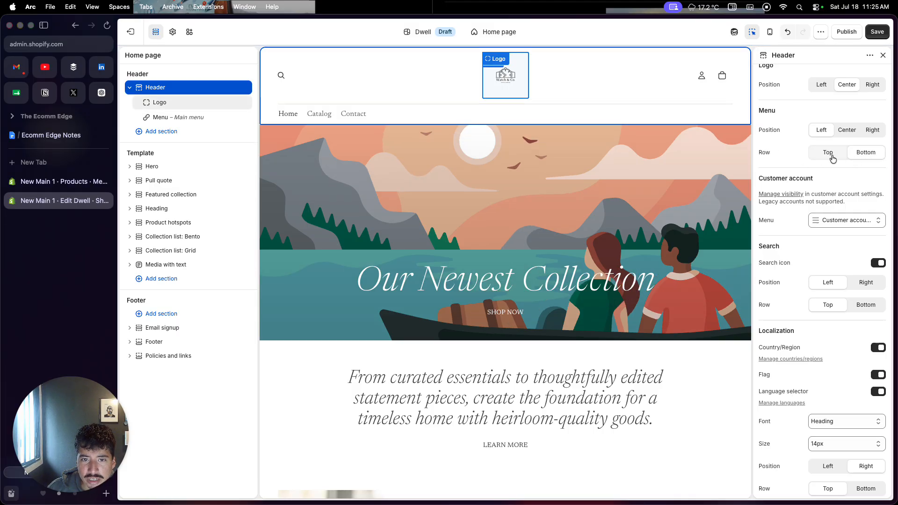
pyautogui.click(828, 153)
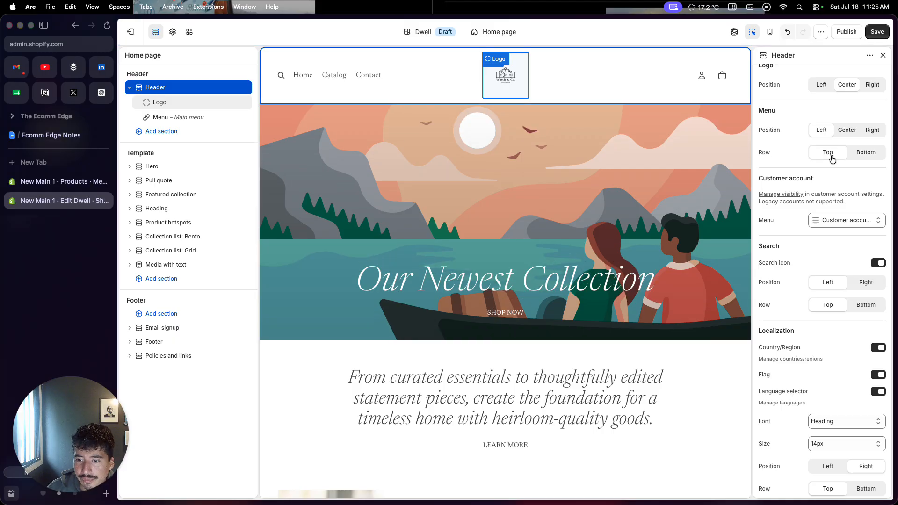
# Step: Turn off the header's search icon
pyautogui.scroll(-2, 790, 224)
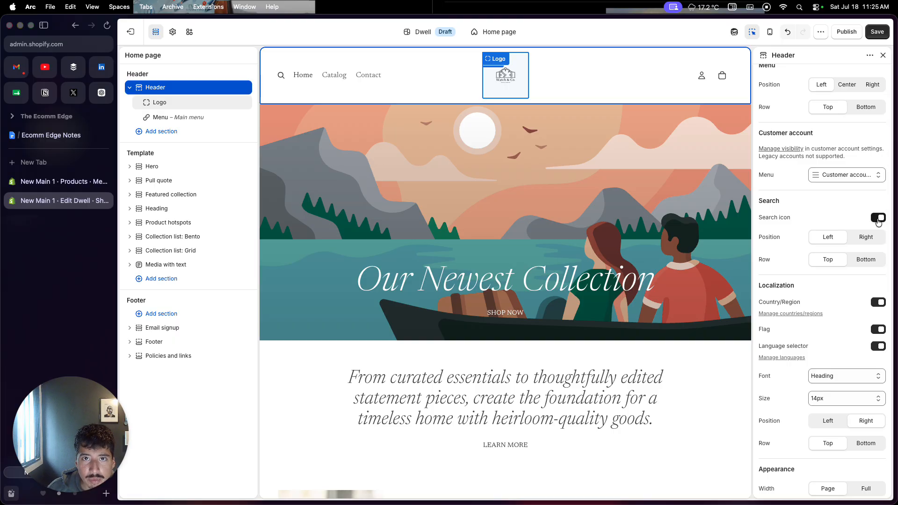
pyautogui.click(878, 220)
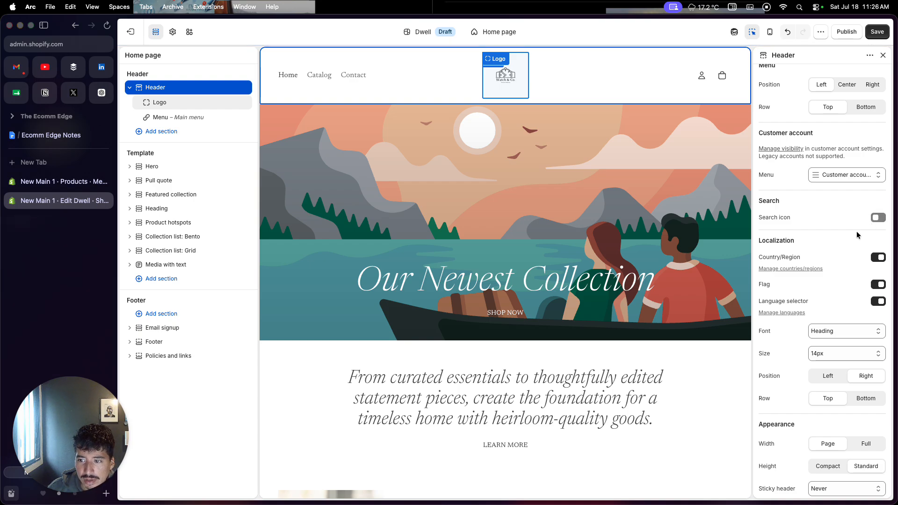
# Step: Review the remaining header settings for localization, appearance, utilities, colors, cart bubble and transparent backgrounds
pyautogui.scroll(-2, 857, 231)
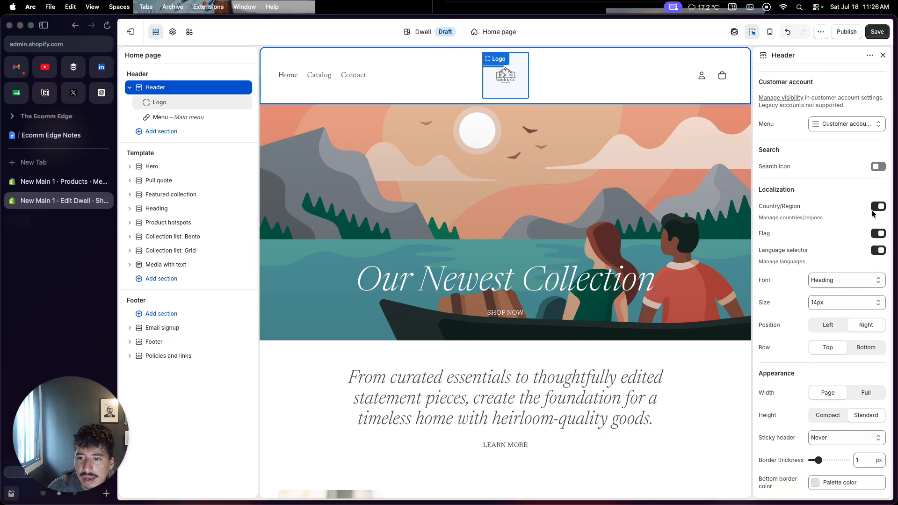
pyautogui.scroll(-1, 858, 248)
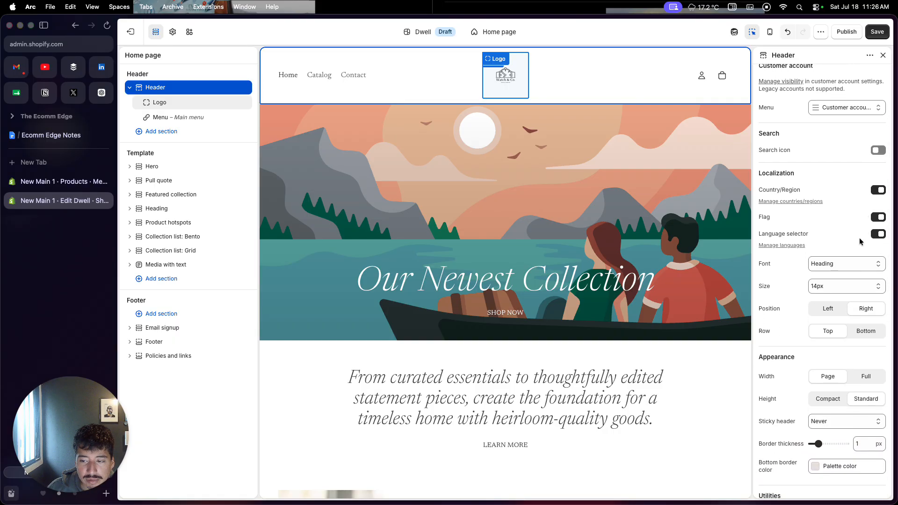
pyautogui.scroll(-2, 853, 270)
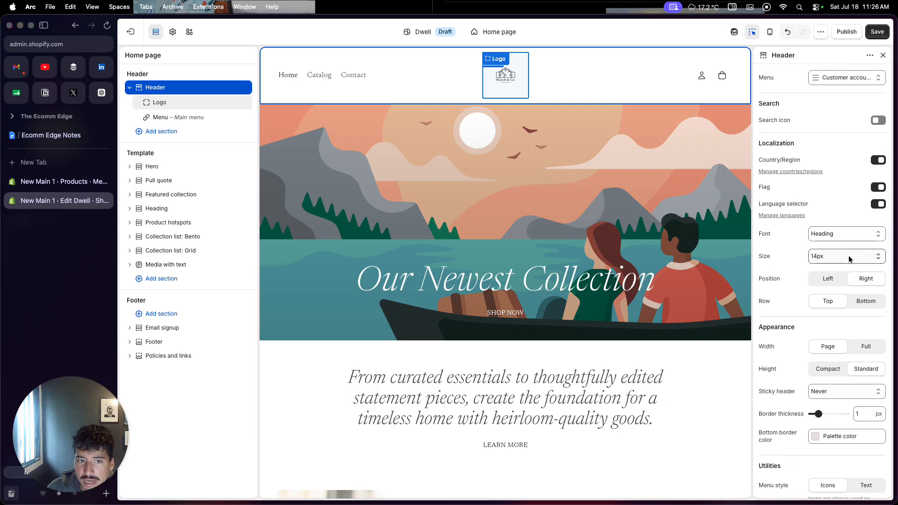
pyautogui.scroll(-3, 851, 255)
pyautogui.scroll(-4, 850, 259)
pyautogui.scroll(-4, 851, 259)
pyautogui.scroll(-5, 816, 309)
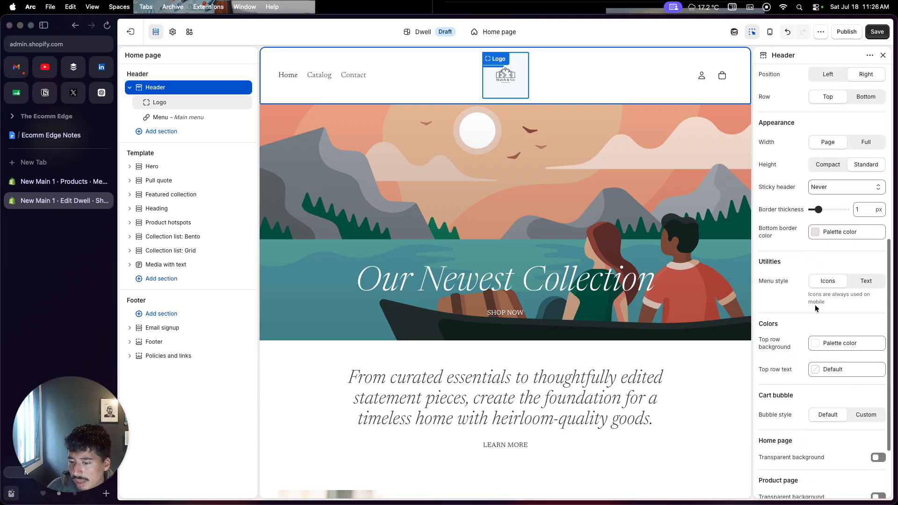
pyautogui.scroll(-3, 816, 308)
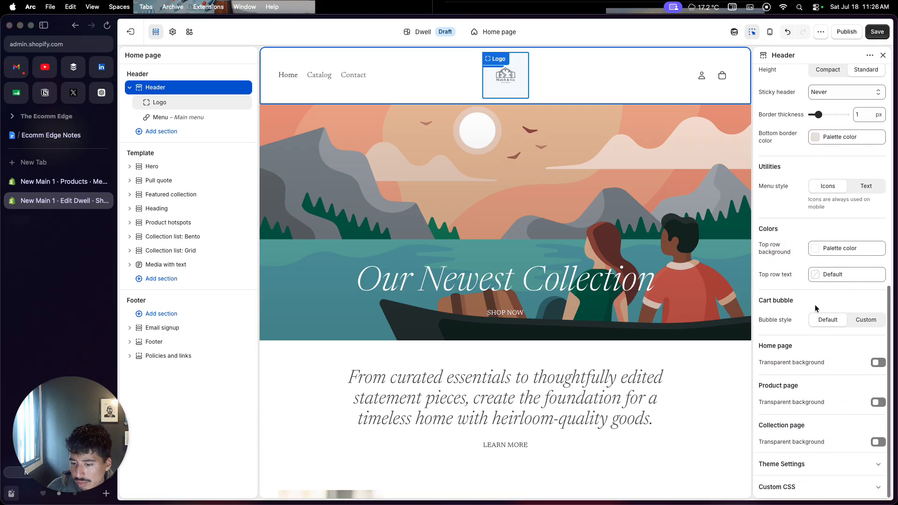
pyautogui.scroll(20, 816, 309)
pyautogui.scroll(4, 816, 308)
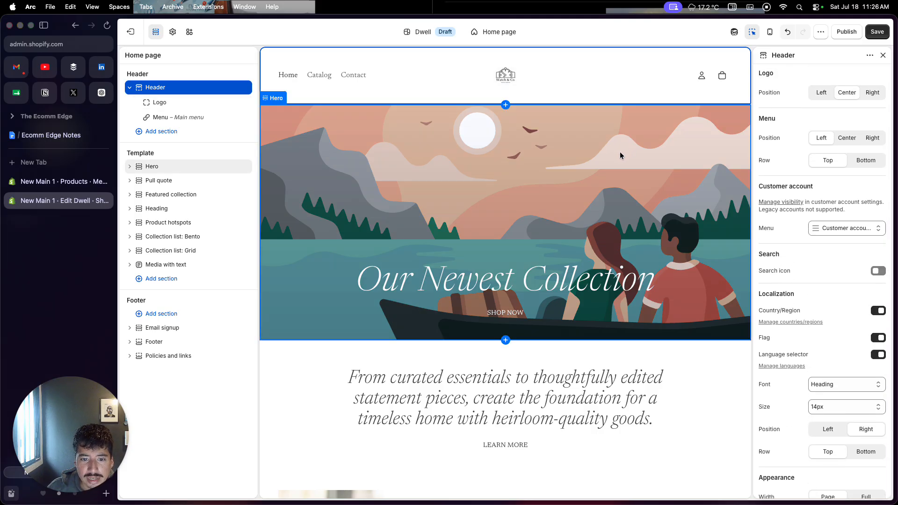
# Step: Use PNGimage3 from the store files as the Media 1 image of the Hero section
pyautogui.click(620, 153)
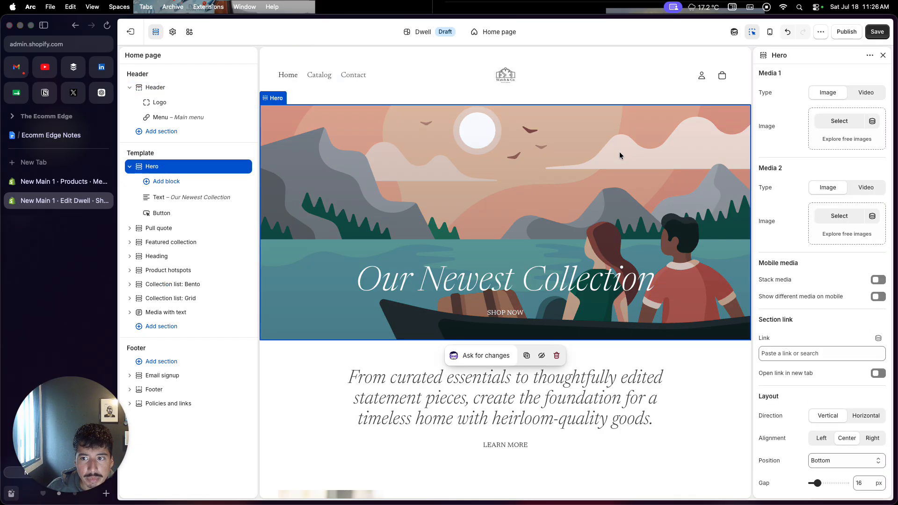
pyautogui.click(817, 125)
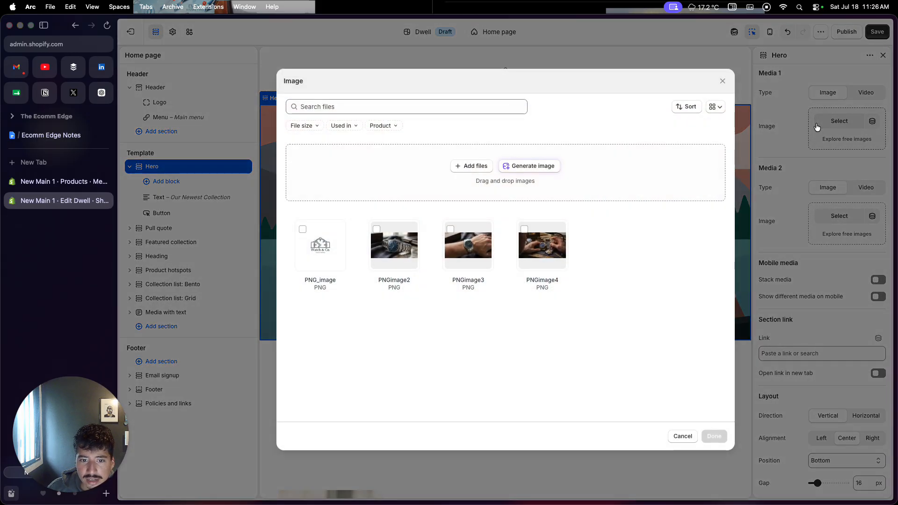
pyautogui.click(447, 274)
pyautogui.click(712, 436)
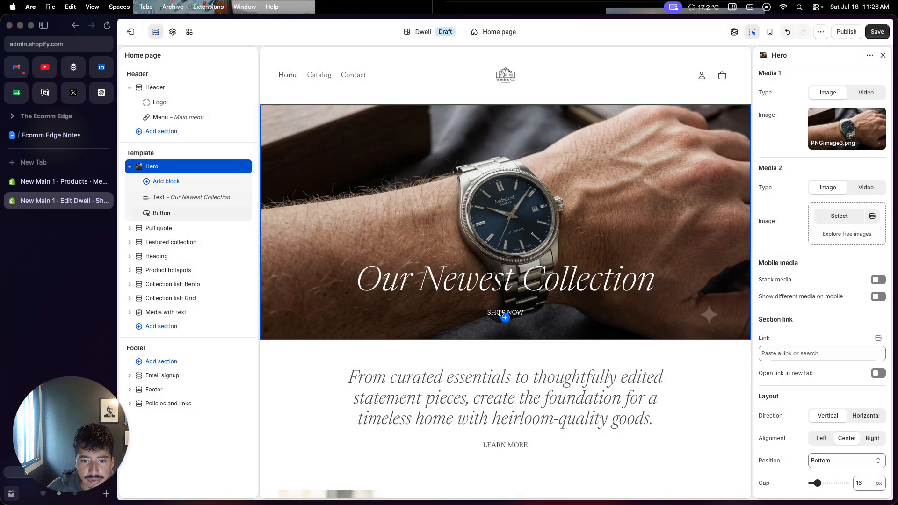
# Step: Replace the hero heading text with "Your Next Watch"
pyautogui.click(507, 287)
pyautogui.tripleClick(782, 111)
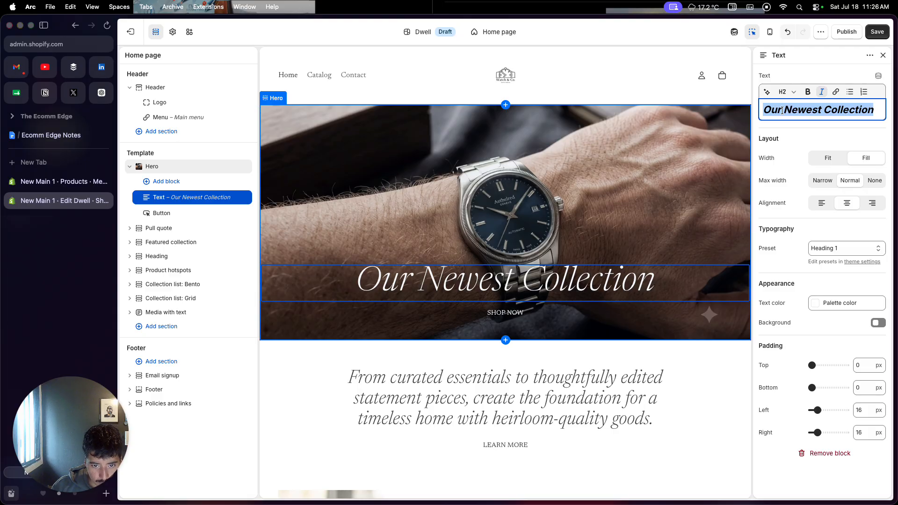
pyautogui.press('BackSpace')
pyautogui.write('You')
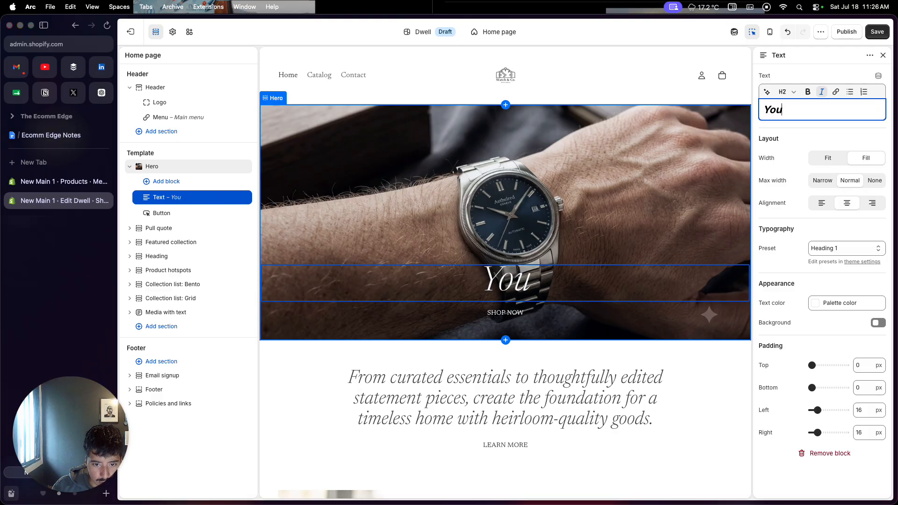
pyautogui.write('r Next Watch')
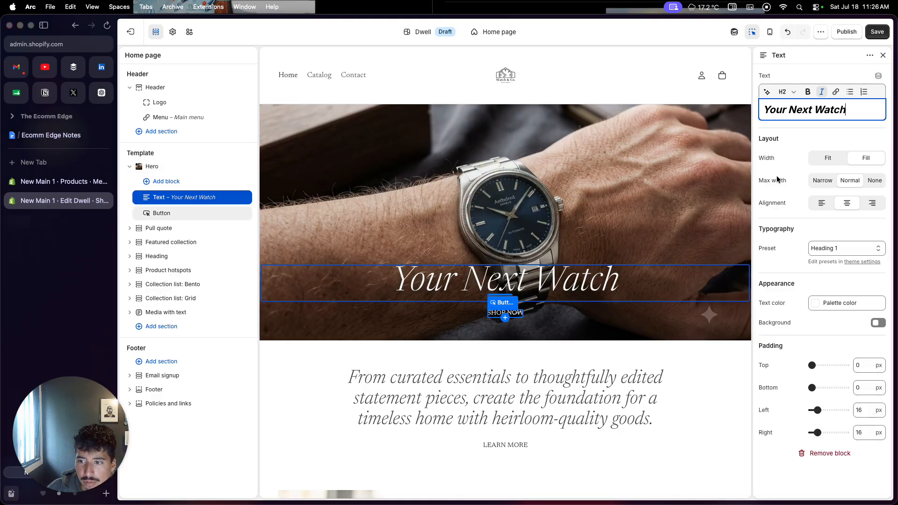
pyautogui.click(814, 135)
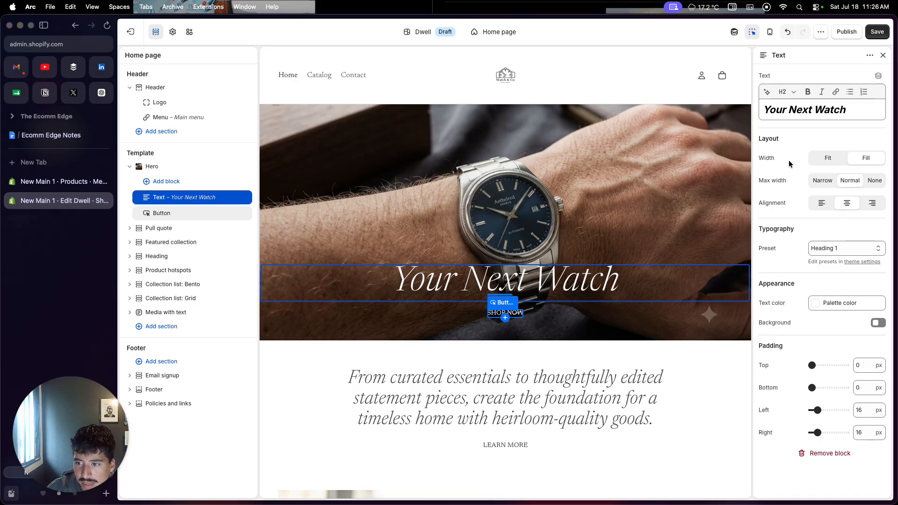
# Step: Set the hero heading's width to Fit and check the available typography presets, keeping Heading 1
pyautogui.click(819, 160)
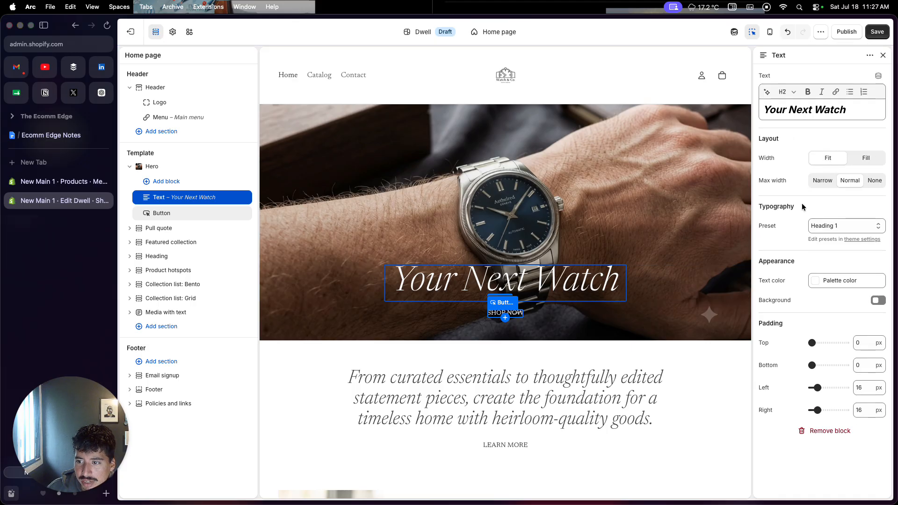
pyautogui.click(818, 227)
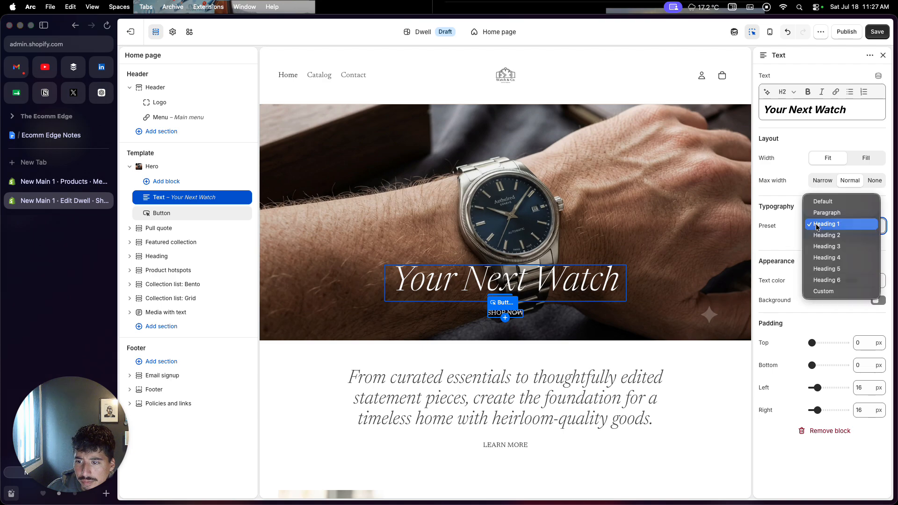
pyautogui.click(782, 240)
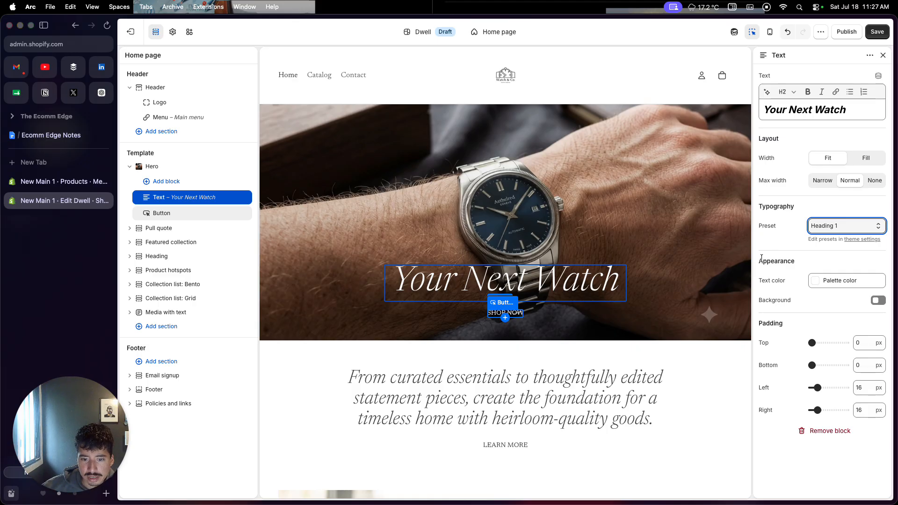
# Step: Link the hero's SHOP NOW button to the Men's Stainless Steel Watch product
pyautogui.click(497, 317)
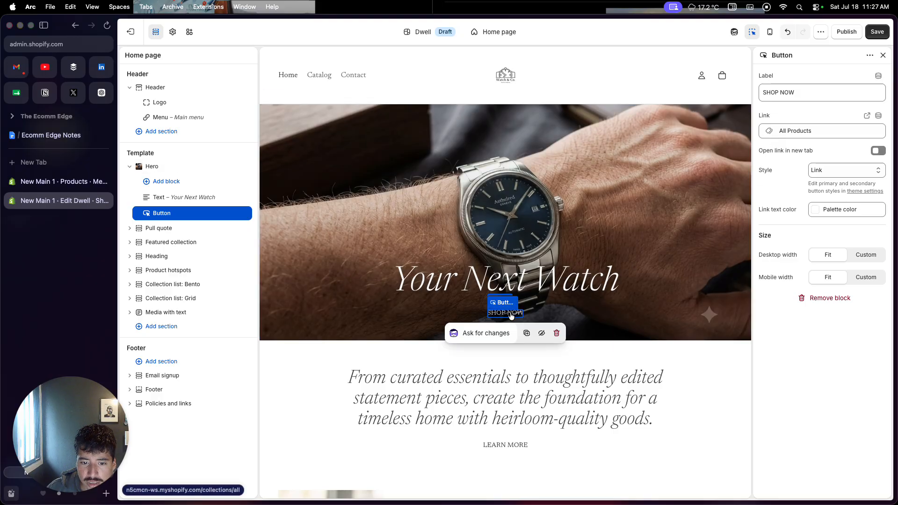
pyautogui.click(792, 133)
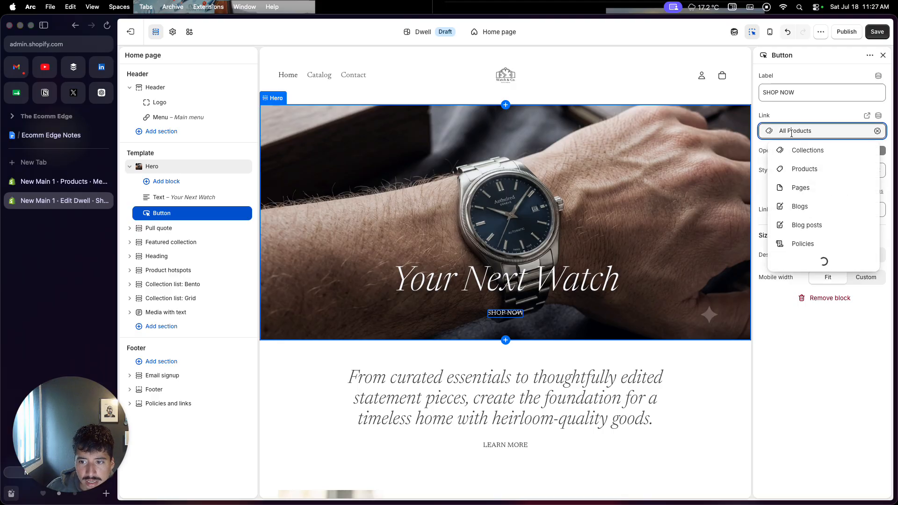
pyautogui.click(786, 169)
pyautogui.click(791, 111)
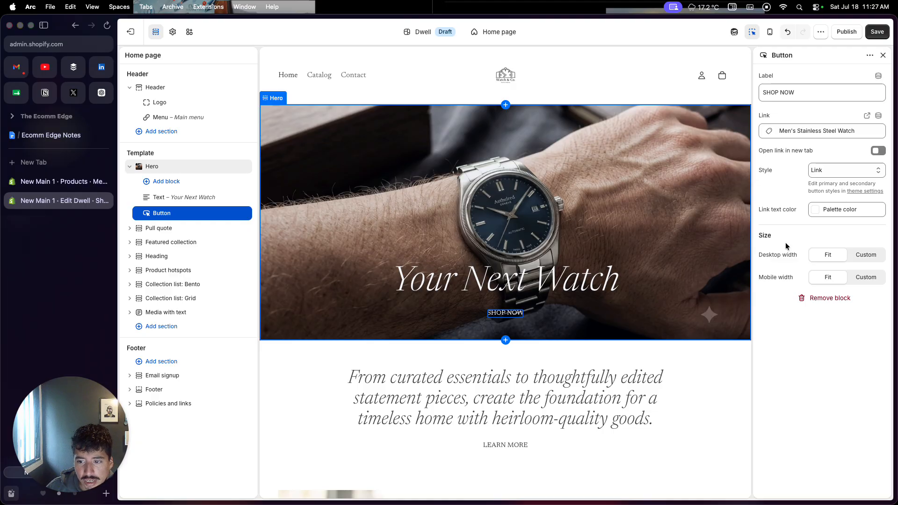
# Step: Replace the Pull quote section's heading text with "Hand crafted watch"
pyautogui.scroll(-3, 607, 344)
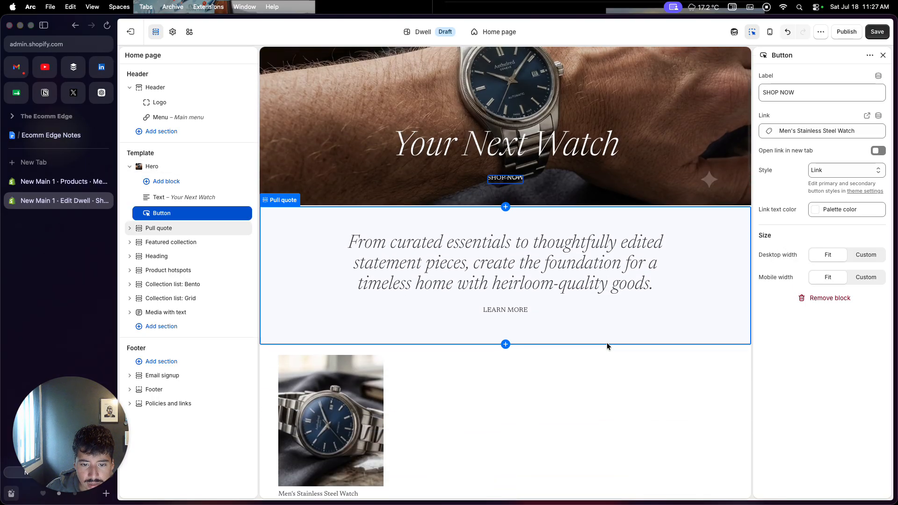
pyautogui.click(558, 251)
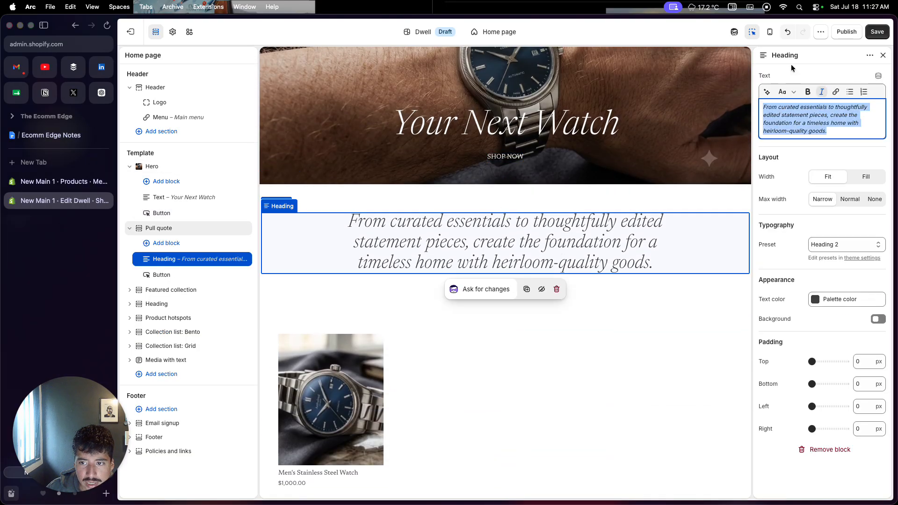
pyautogui.click(833, 131)
pyautogui.moveTo(832, 131); pyautogui.dragTo(763, 104)
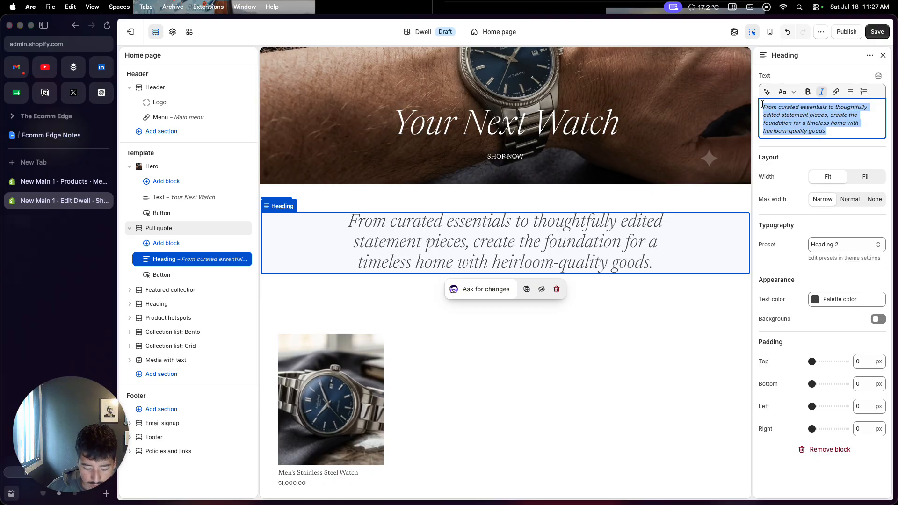
pyautogui.write('Hand cra')
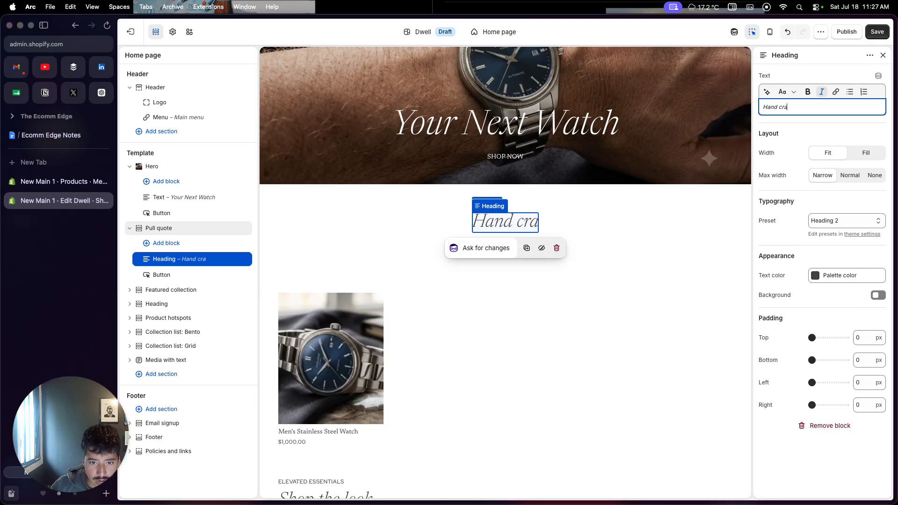
pyautogui.write('fted ')
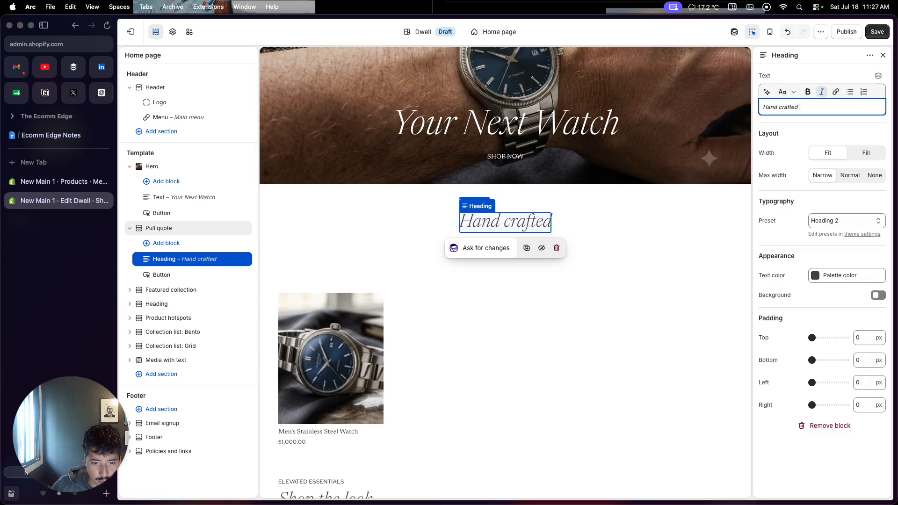
pyautogui.write('watc')
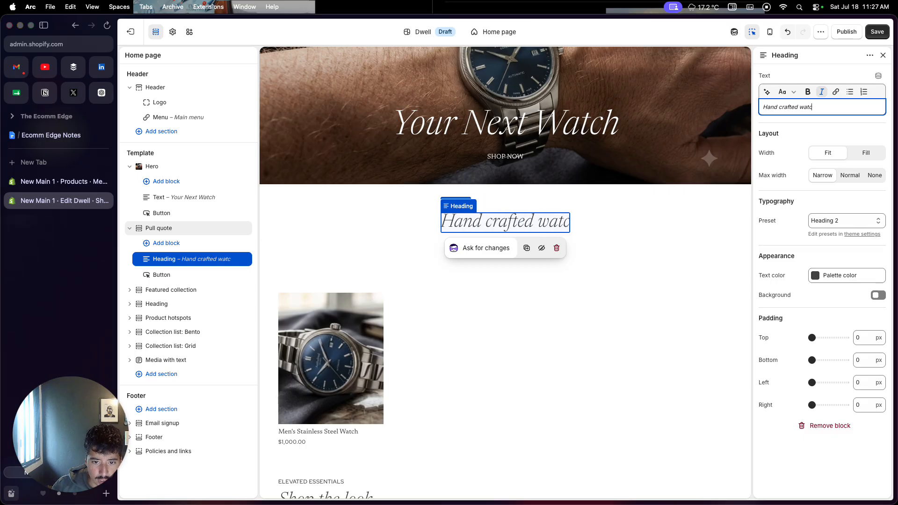
pyautogui.write('h with ')
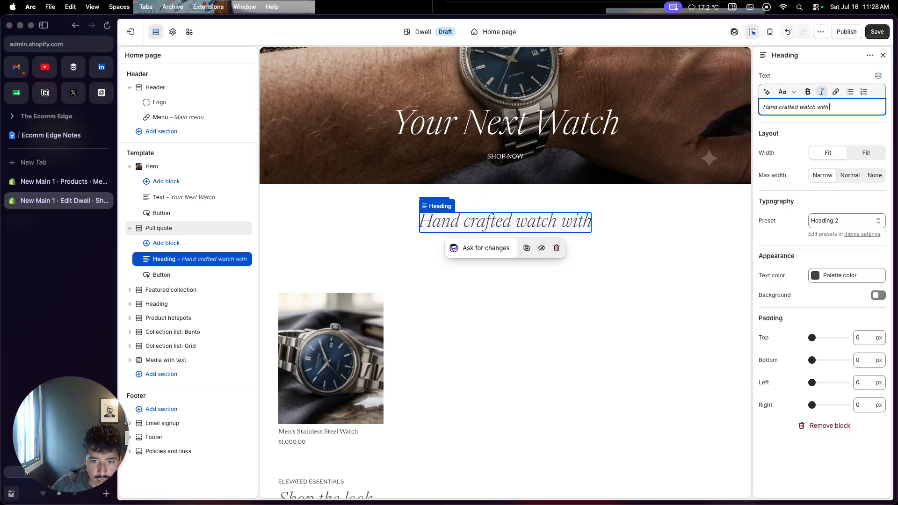
pyautogui.write('care and')
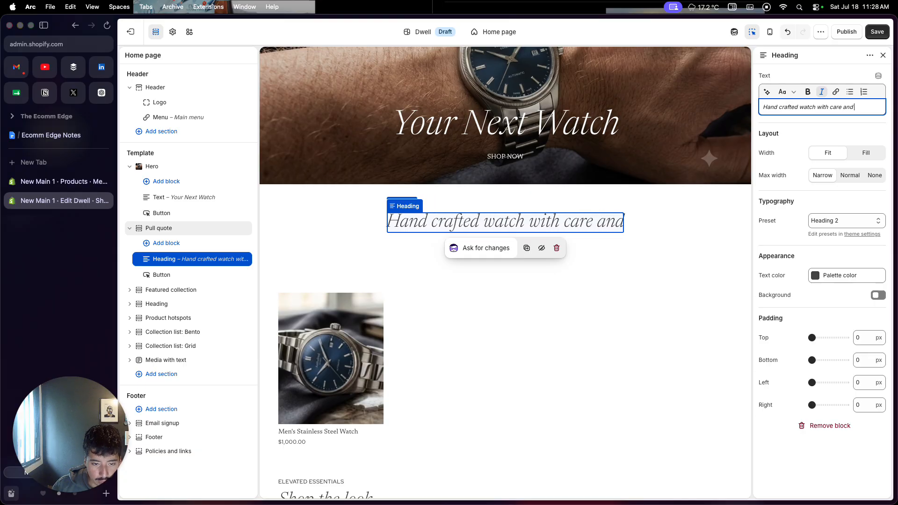
pyautogui.press('BackSpace')
pyautogui.press('BackSpace')
pyautogui.press('BackSpace')
pyautogui.press('BackSpace')
pyautogui.press('BackSpace')
pyautogui.press('BackSpace')
pyautogui.press('BackSpace')
pyautogui.press('BackSpace')
pyautogui.press('BackSpace')
pyautogui.press('BackSpace')
pyautogui.press('BackSpace')
pyautogui.press('BackSpace')
pyautogui.press('BackSpace')
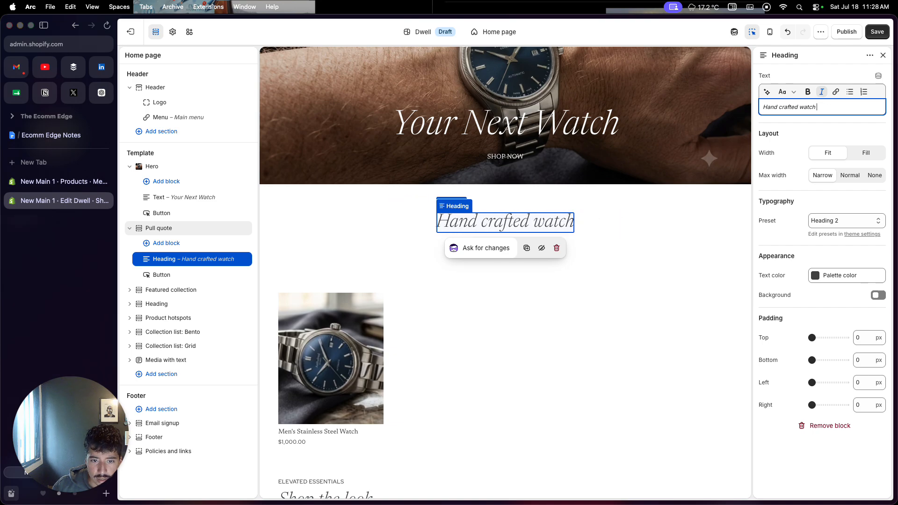
pyautogui.write('made wit')
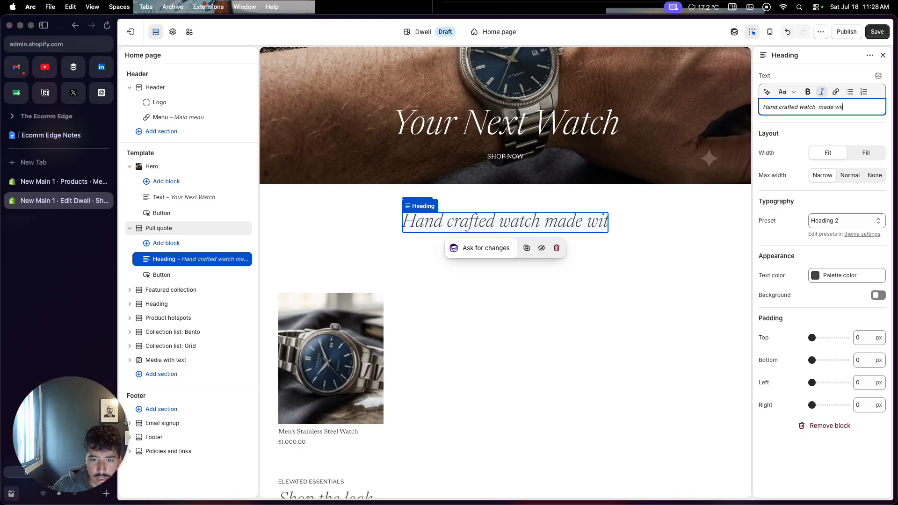
pyautogui.press('BackSpace')
pyautogui.press('BackSpace')
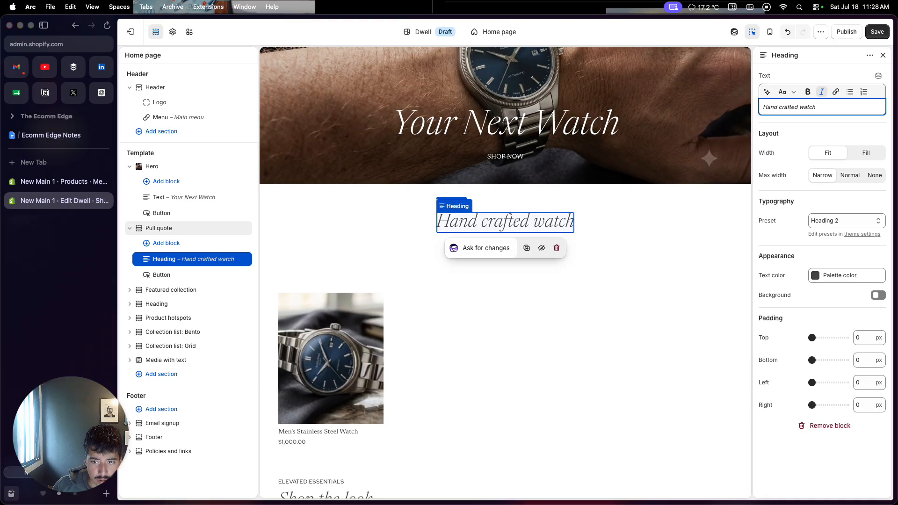
pyautogui.press('BackSpace')
pyautogui.press('BackSpace')
pyautogui.write('ch')
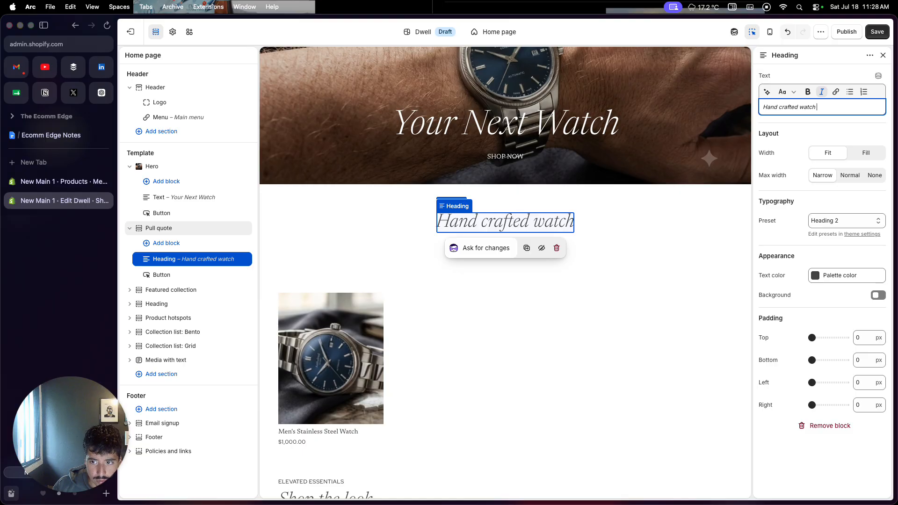
pyautogui.write(' with unqie')
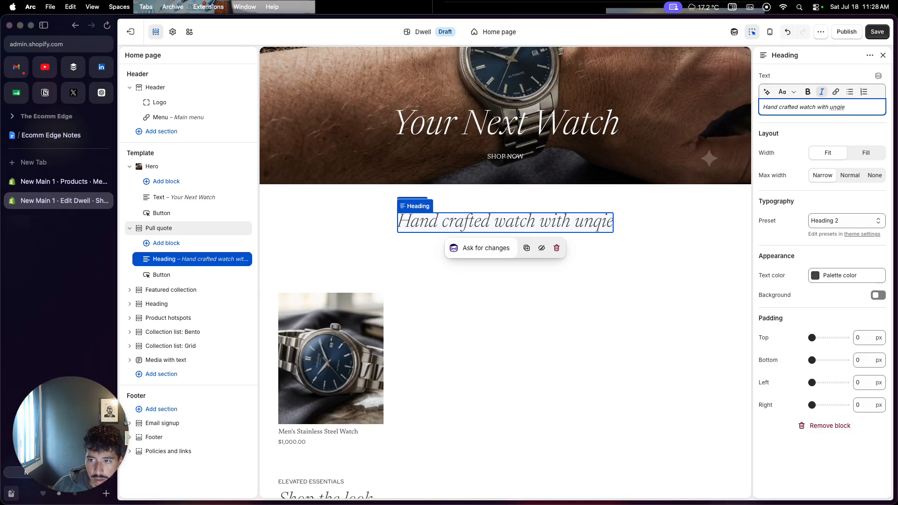
# Step: Extend the Pull quote heading with "with unique design", correcting the misspelled word to "unique"
pyautogui.rightClick(838, 107)
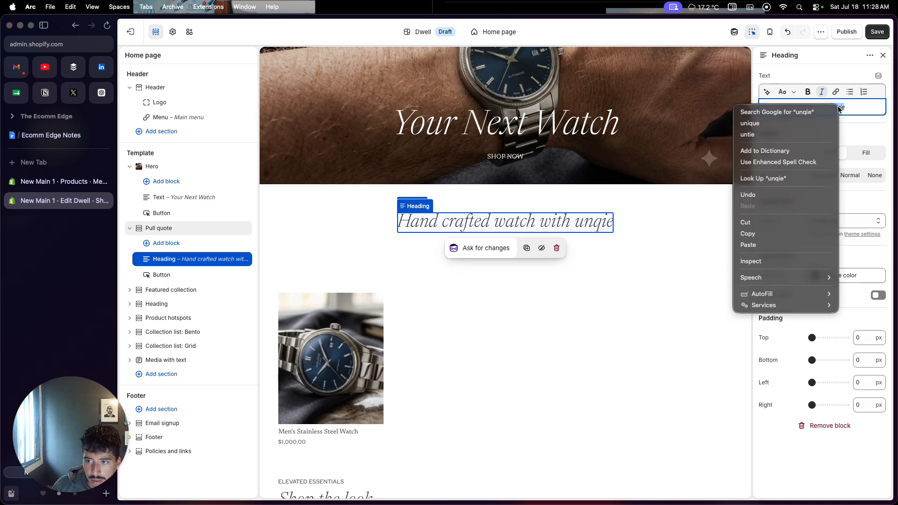
pyautogui.click(814, 124)
pyautogui.write('design')
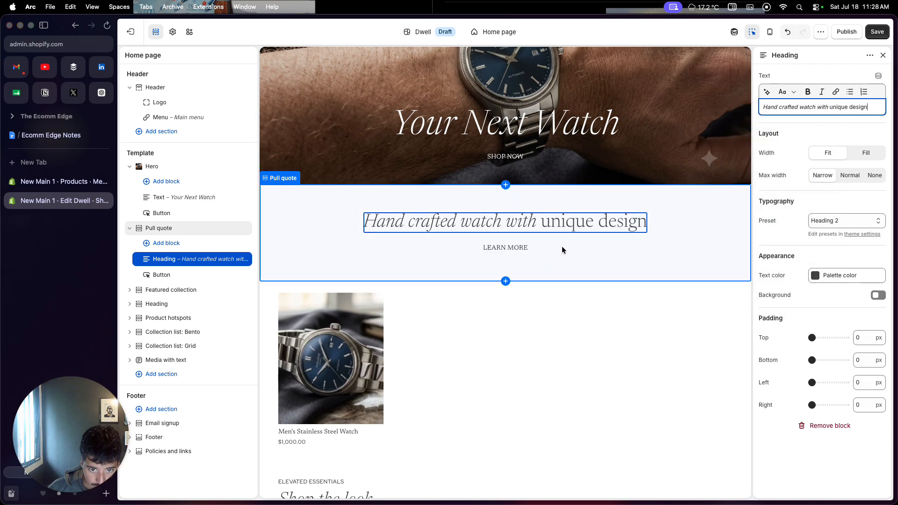
# Step: Link the Pull quote's LEARN MORE button to the Men's Stainless Steel Watch product
pyautogui.click(521, 248)
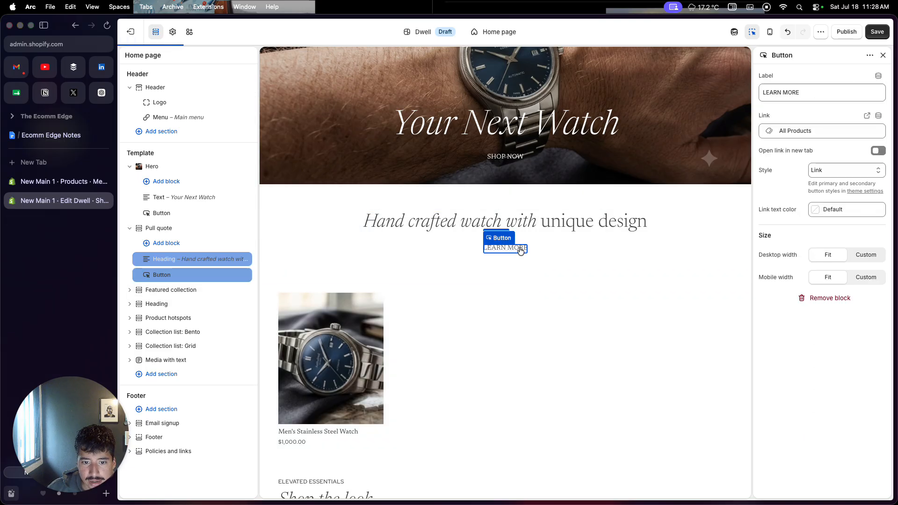
pyautogui.click(796, 135)
pyautogui.click(801, 167)
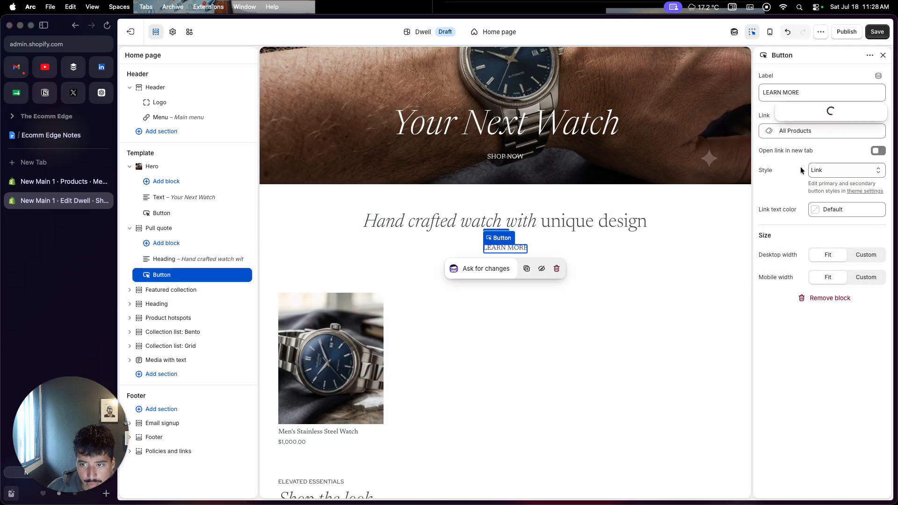
pyautogui.click(833, 113)
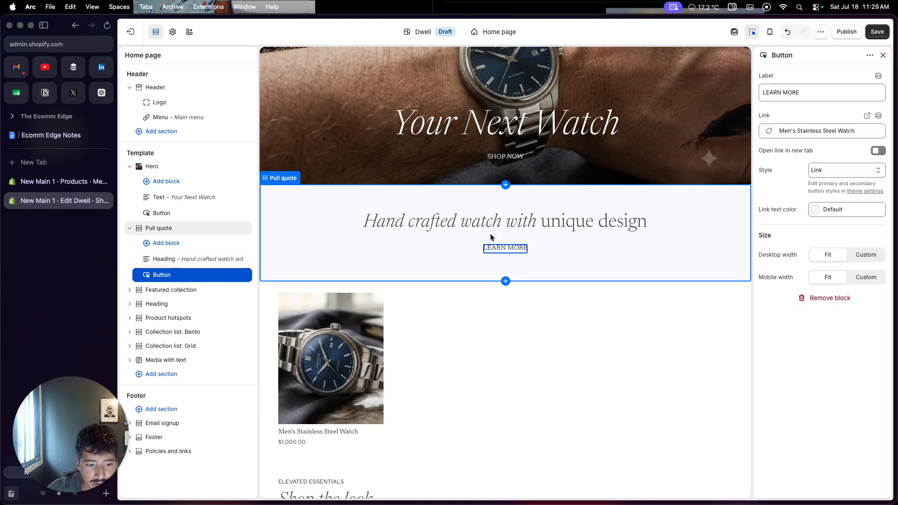
# Step: Remove the Featured collection section from the home page
pyautogui.scroll(-3, 431, 318)
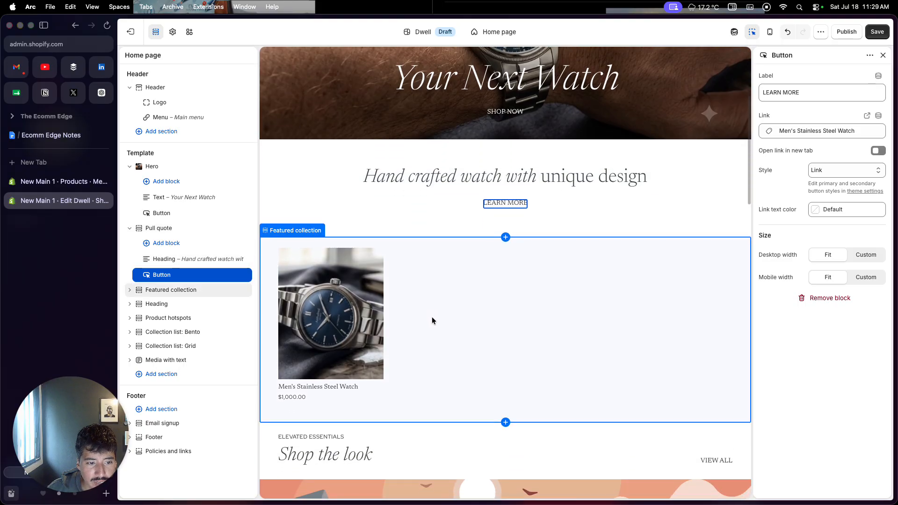
pyautogui.click(445, 318)
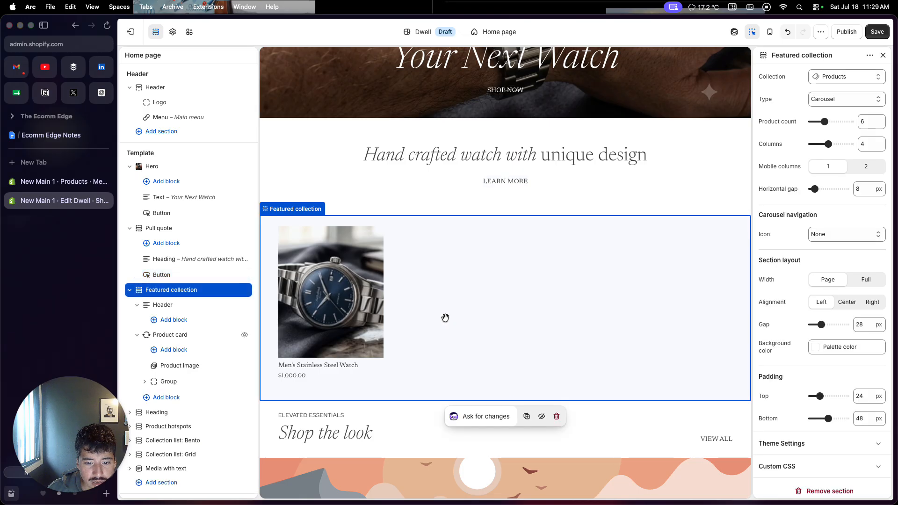
pyautogui.click(557, 416)
# Step: Remove the "Shop the look" Heading section above the product hotspots
pyautogui.scroll(-4, 560, 411)
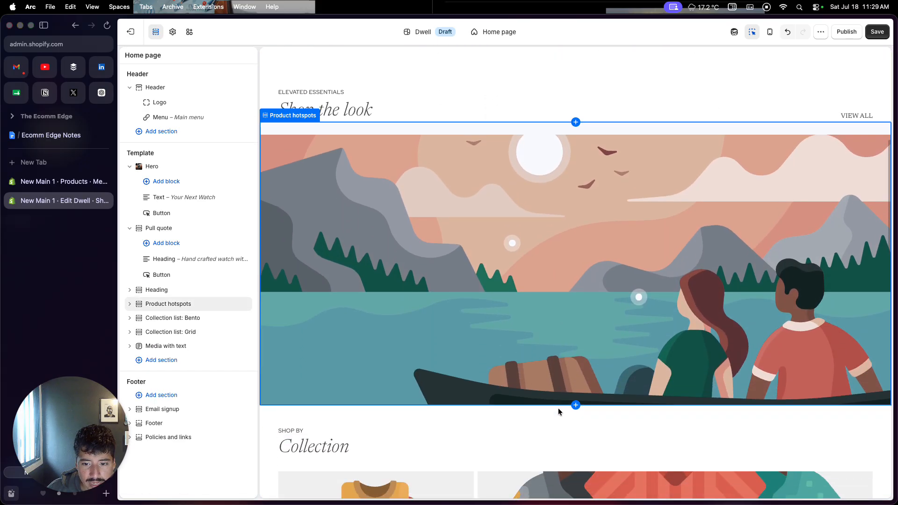
pyautogui.scroll(2, 573, 252)
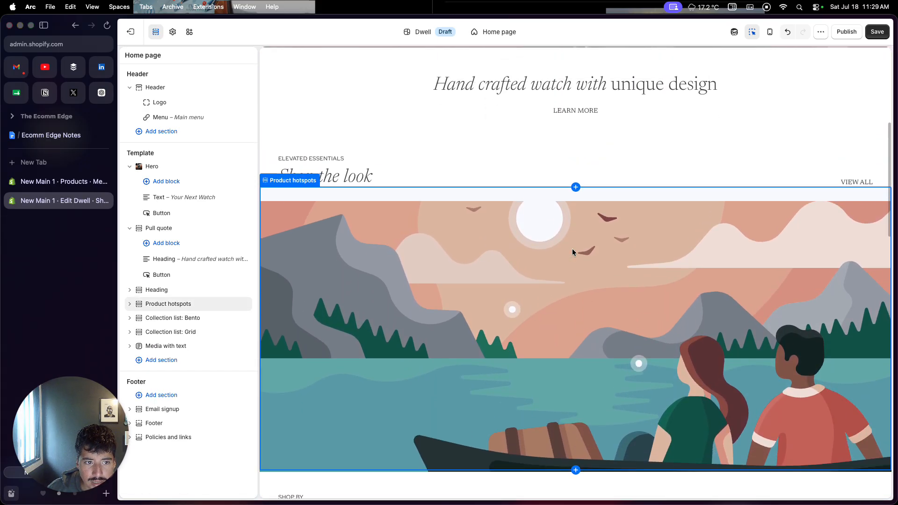
pyautogui.click(540, 181)
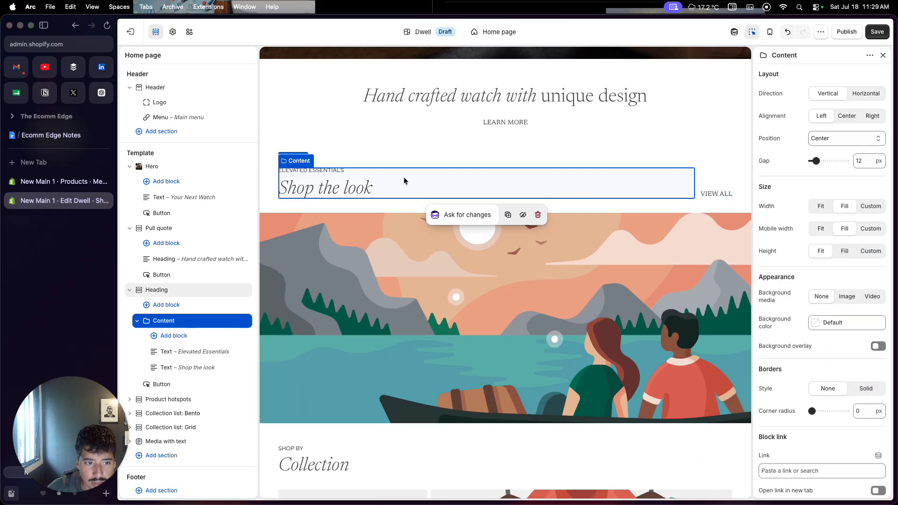
pyautogui.click(271, 185)
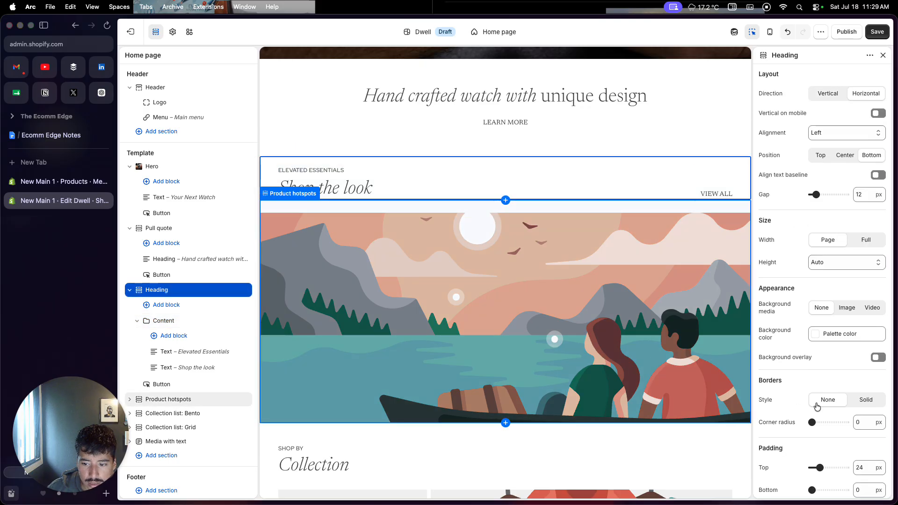
pyautogui.scroll(-3, 817, 407)
pyautogui.click(817, 482)
# Step: Remove the Collection list: Bento and Collection list: Grid sections from the home page
pyautogui.scroll(-5, 618, 384)
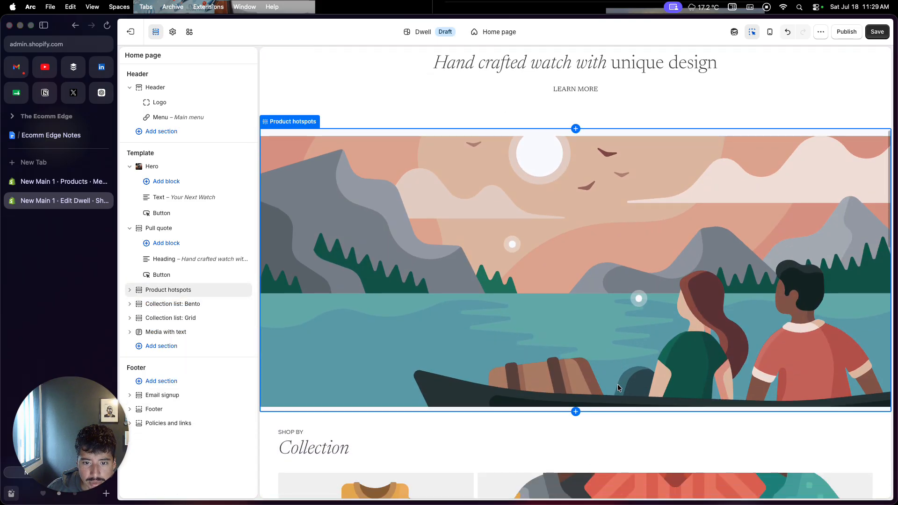
pyautogui.click(463, 246)
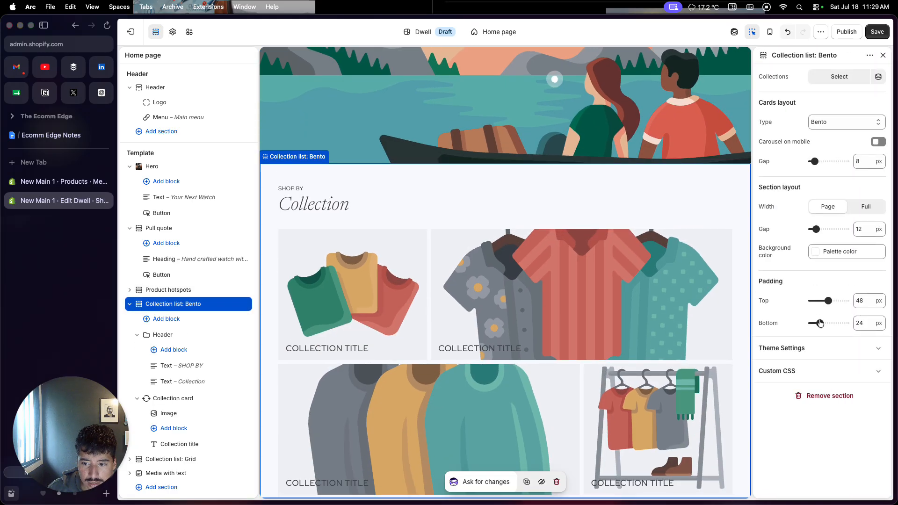
pyautogui.click(828, 396)
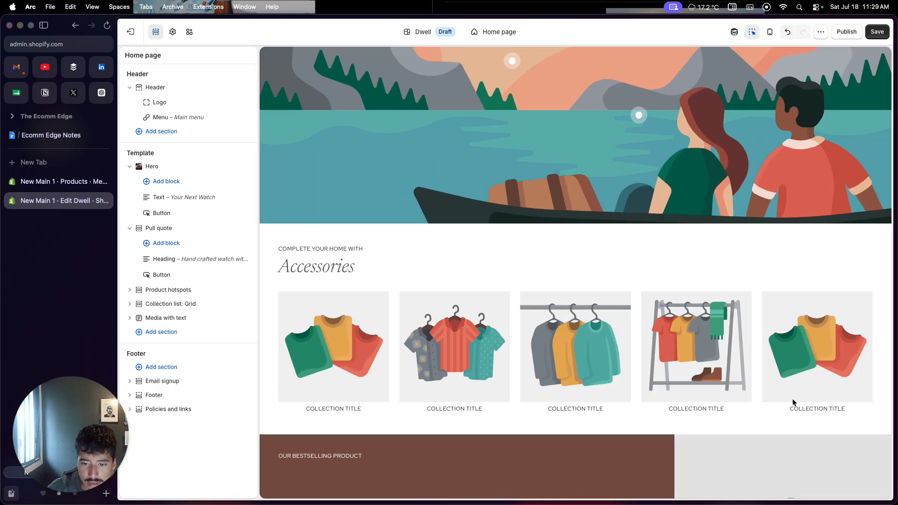
pyautogui.click(757, 237)
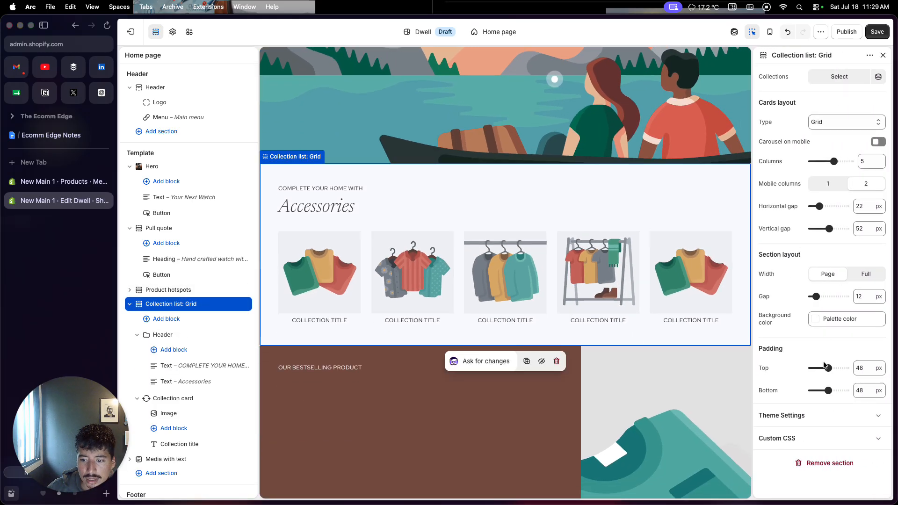
pyautogui.click(811, 462)
# Step: Remove the Media with text section that promotes the bestselling product
pyautogui.click(613, 258)
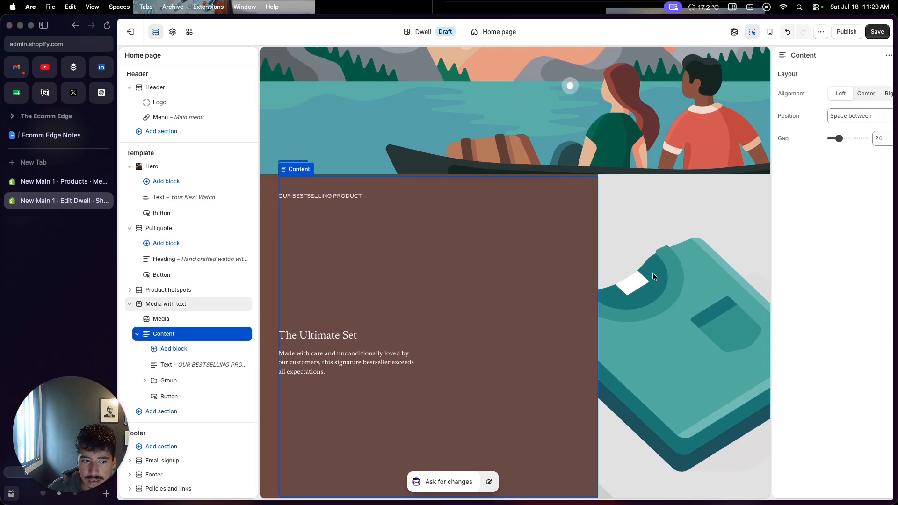
pyautogui.click(270, 203)
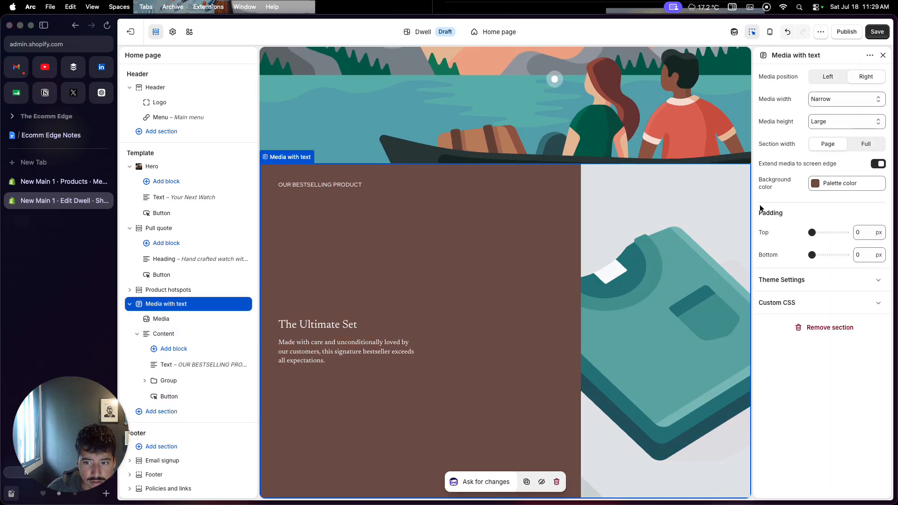
pyautogui.click(829, 327)
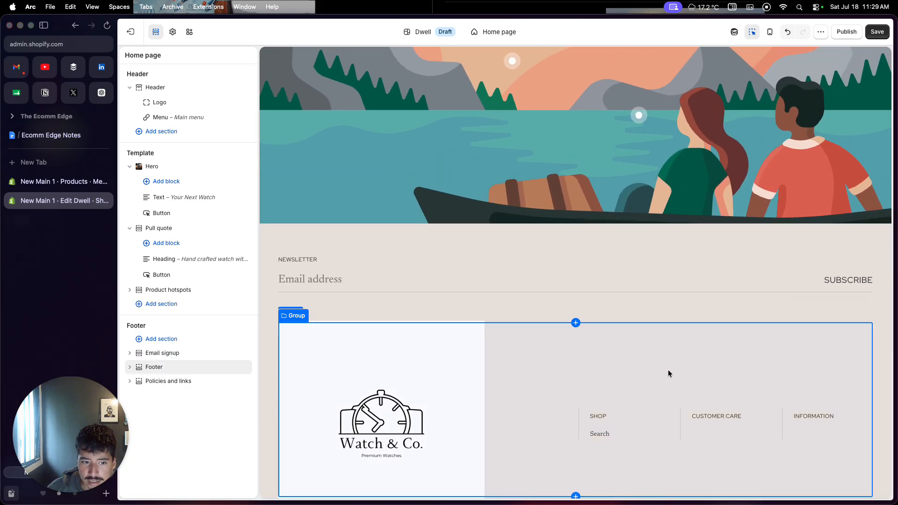
# Step: Reduce the footer logo's desktop width to 14 percent
pyautogui.scroll(-3, 623, 323)
pyautogui.click(408, 353)
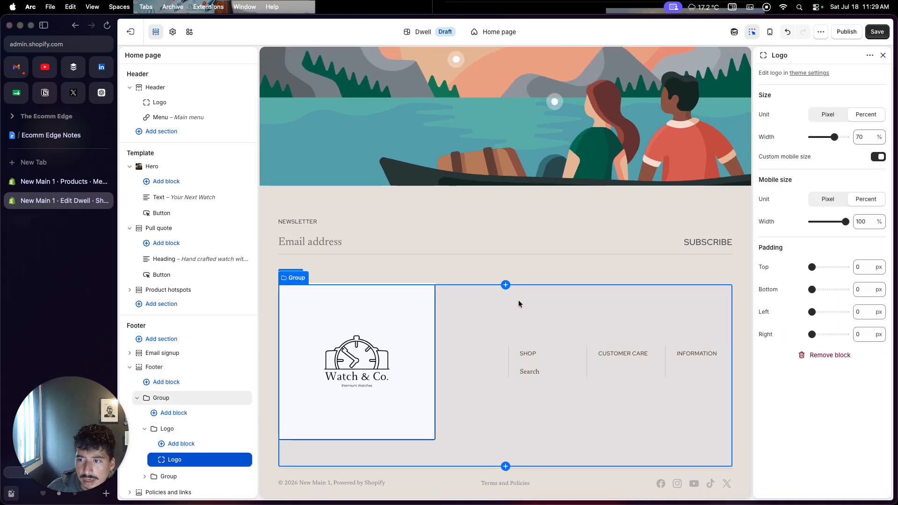
pyautogui.moveTo(835, 137); pyautogui.dragTo(812, 136)
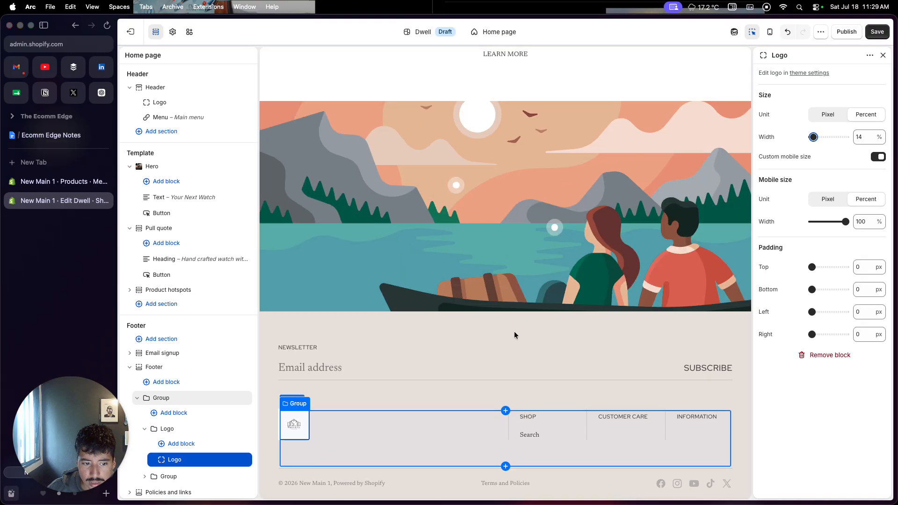
# Step: Set the Email signup section's background color to the palette's white, FFFFFF
pyautogui.click(489, 330)
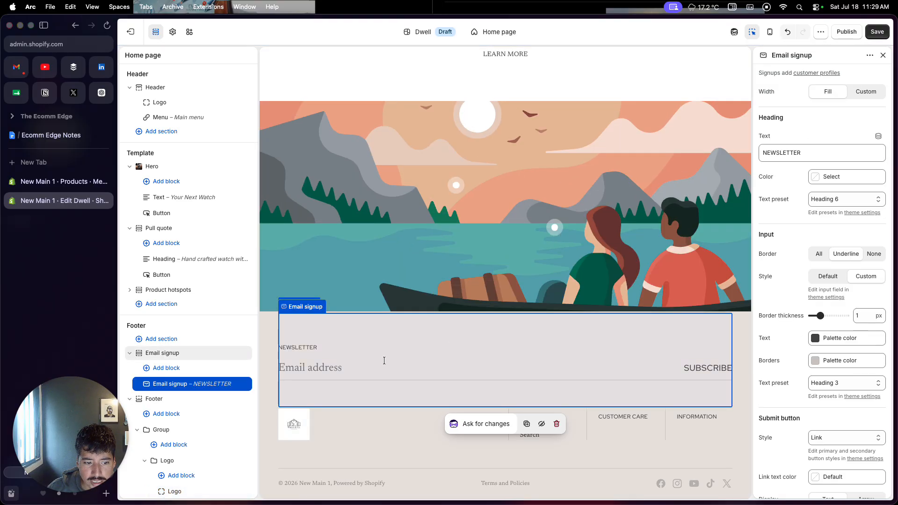
pyautogui.click(269, 436)
pyautogui.click(260, 386)
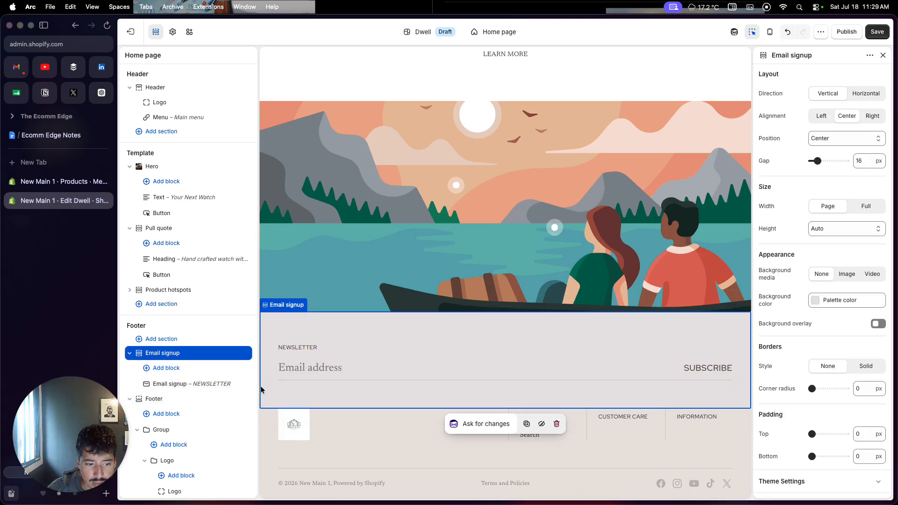
pyautogui.click(825, 303)
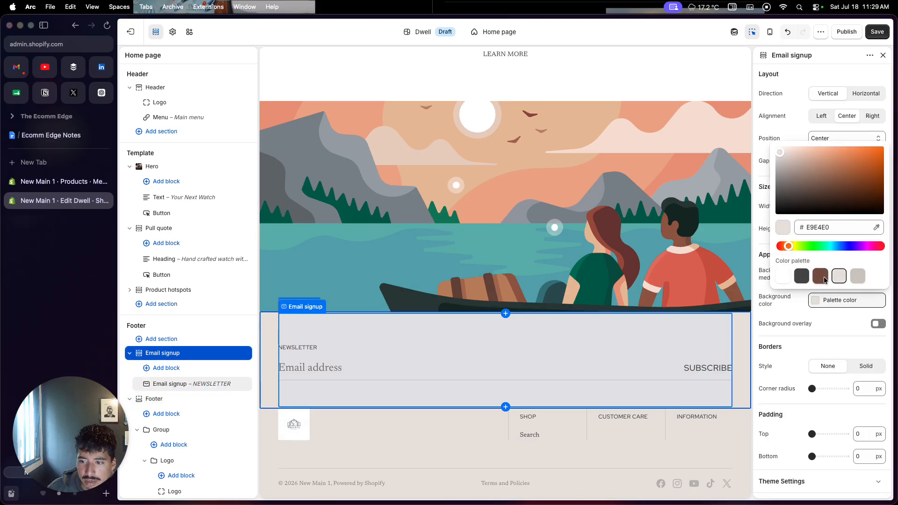
pyautogui.click(777, 279)
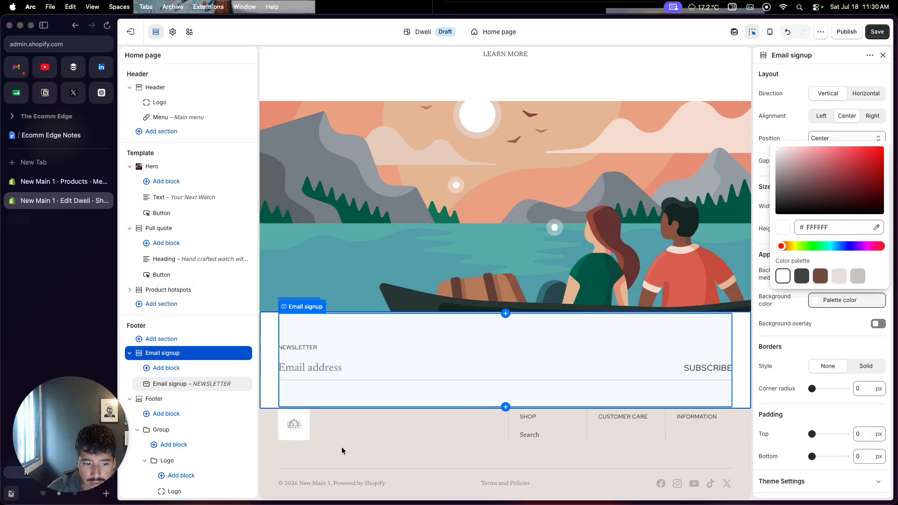
# Step: Change the Footer section's background color to the white palette color FFFFFF
pyautogui.click(268, 464)
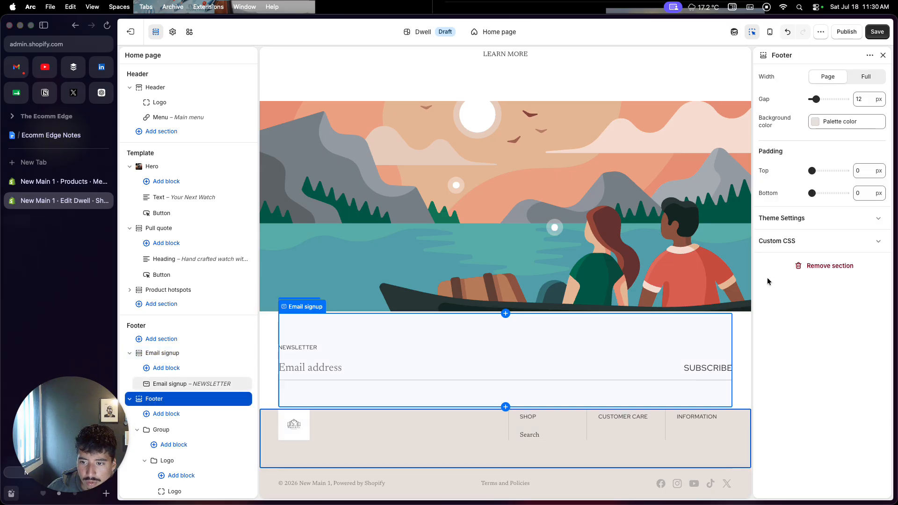
pyautogui.click(847, 122)
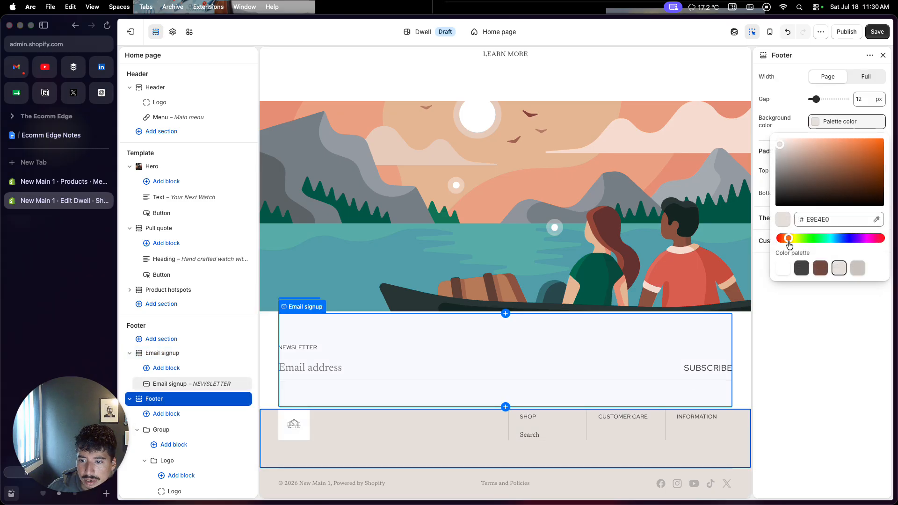
pyautogui.click(785, 270)
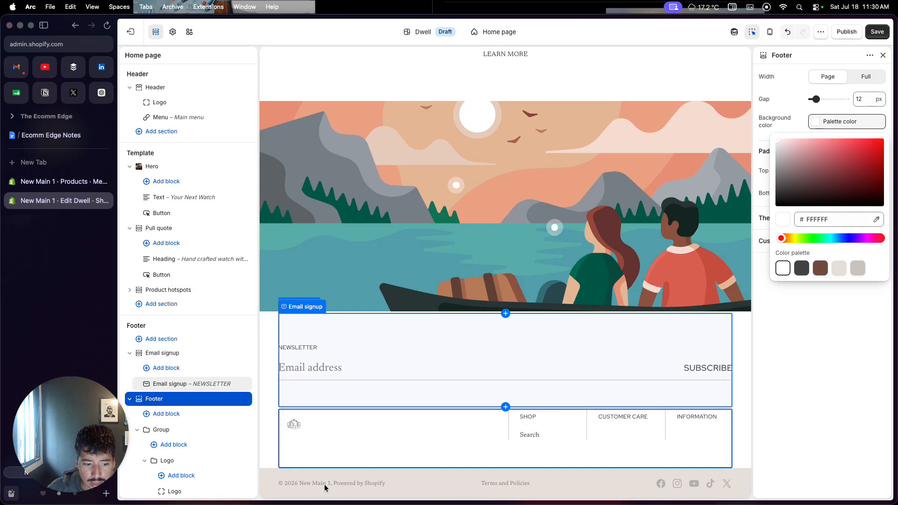
# Step: Make the Policies and links section's background white with palette color FFFFFF
pyautogui.click(264, 482)
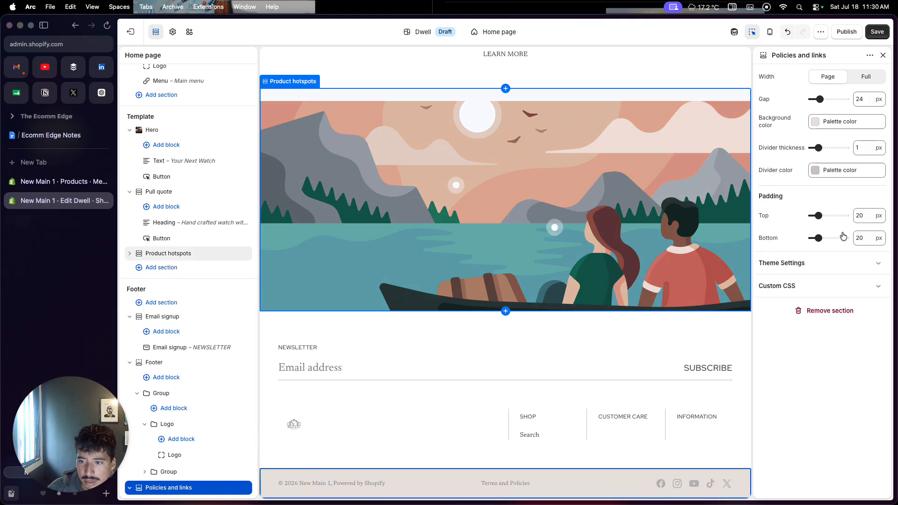
pyautogui.click(863, 124)
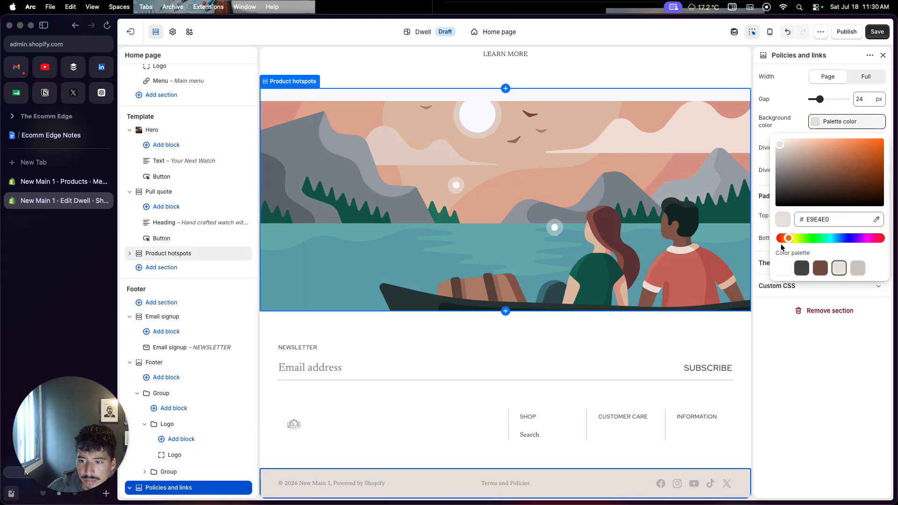
pyautogui.click(785, 269)
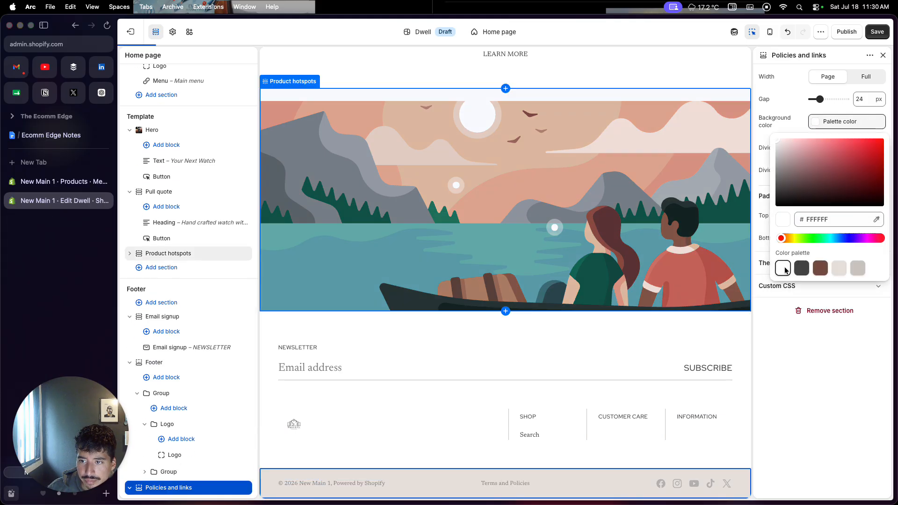
pyautogui.click(779, 364)
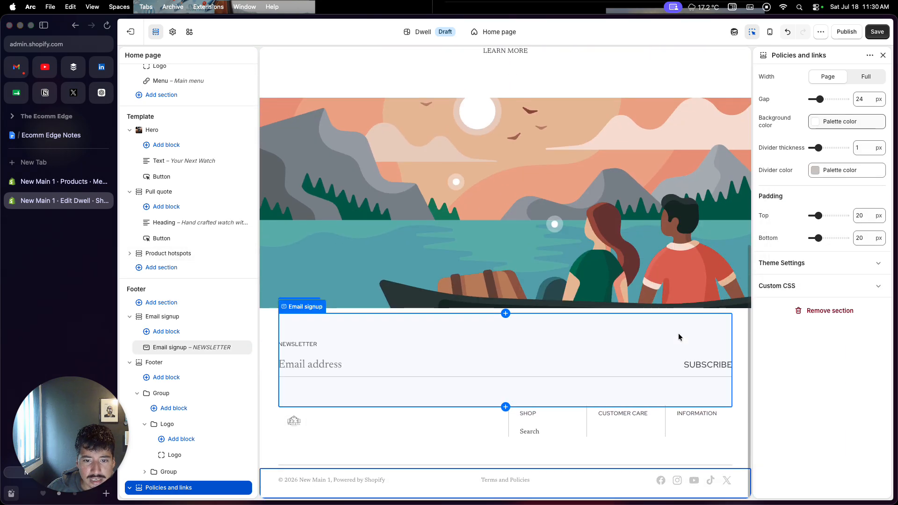
# Step: Use the PNGimage4 watchmaker photo as the Product hotspots section's image
pyautogui.scroll(3, 665, 318)
pyautogui.click(649, 296)
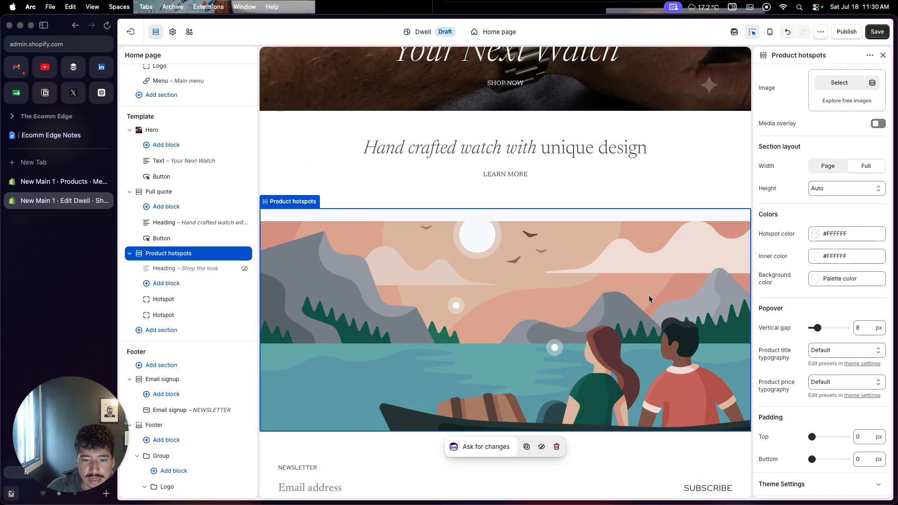
pyautogui.click(836, 83)
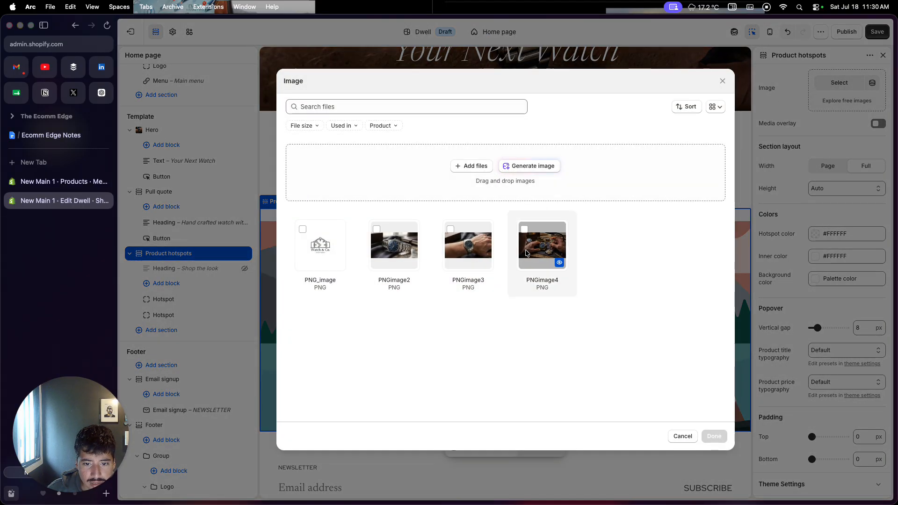
pyautogui.click(561, 260)
pyautogui.click(714, 437)
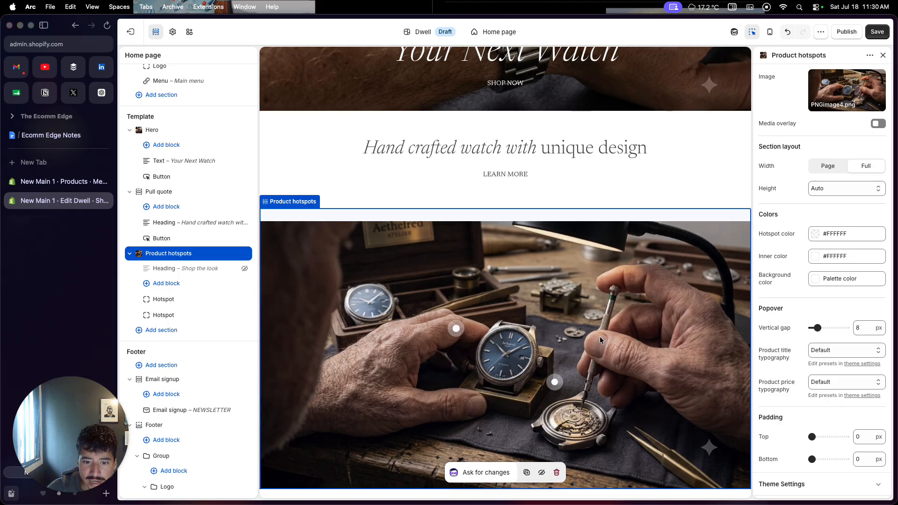
# Step: Move the lower hotspot onto the blue watch by setting its horizontal position to 53
pyautogui.scroll(-2, 600, 336)
pyautogui.scroll(-2, 601, 310)
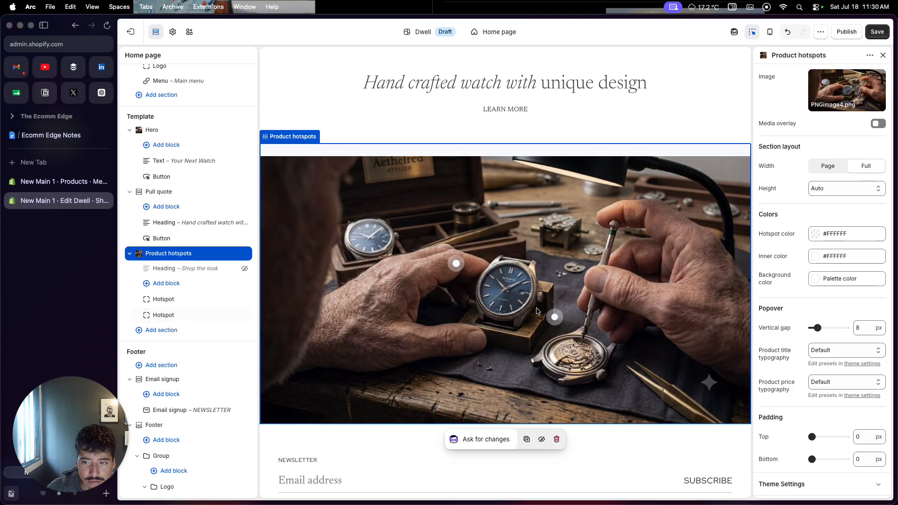
pyautogui.click(555, 316)
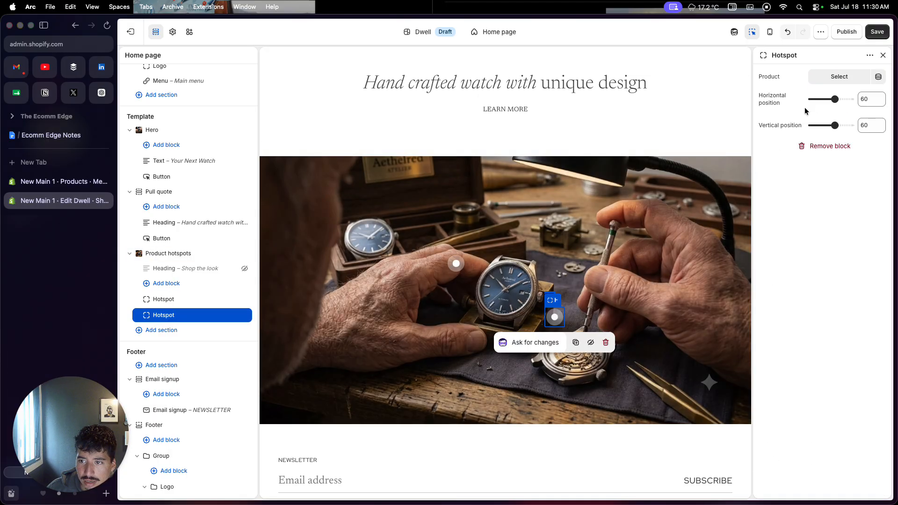
pyautogui.moveTo(835, 99); pyautogui.dragTo(832, 98)
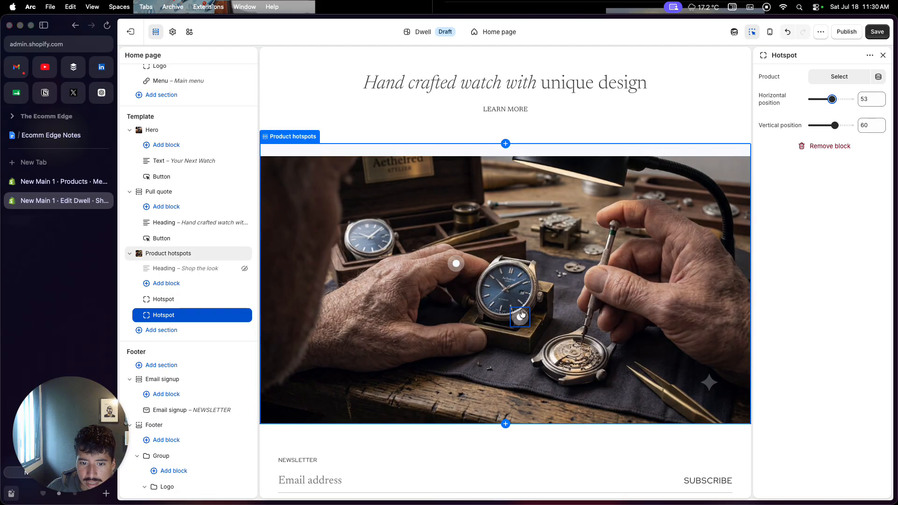
pyautogui.moveTo(518, 319)
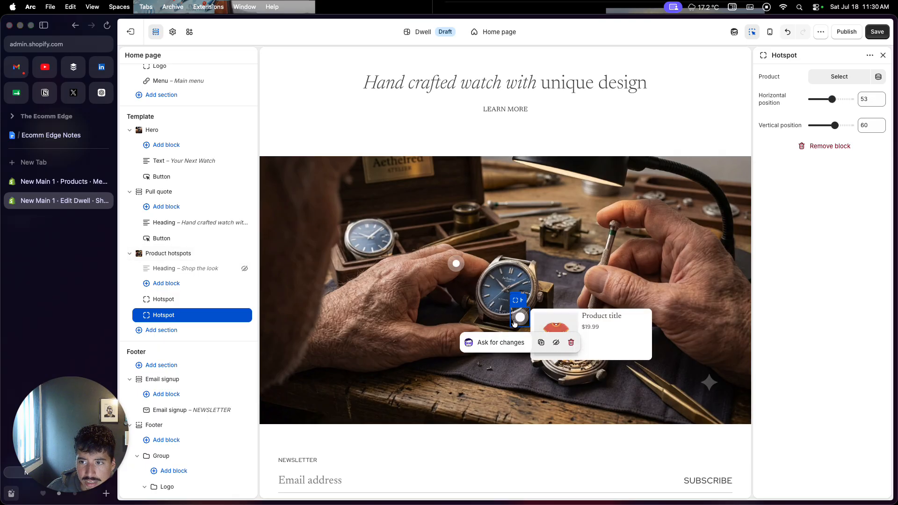
# Step: Assign the Men's Stainless Steel Watch product to the hotspot on the blue watch and remove the other hotspot
pyautogui.click(833, 78)
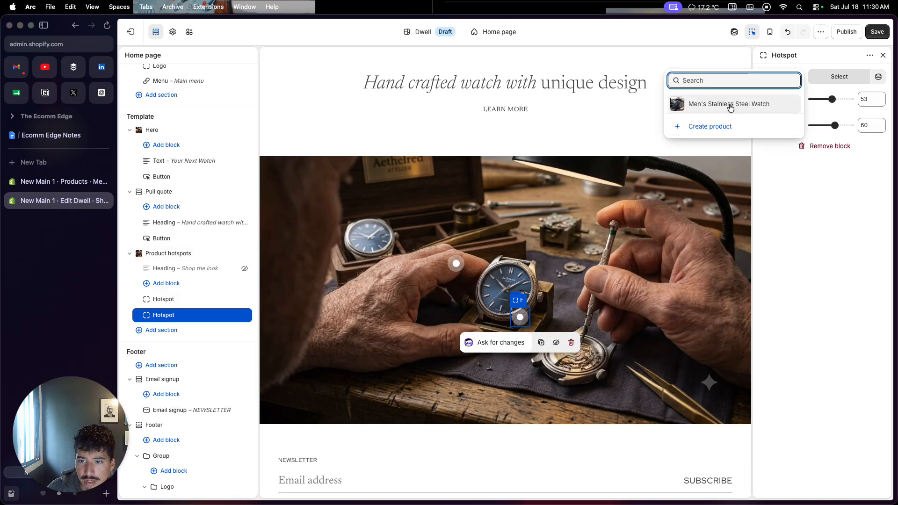
pyautogui.click(730, 105)
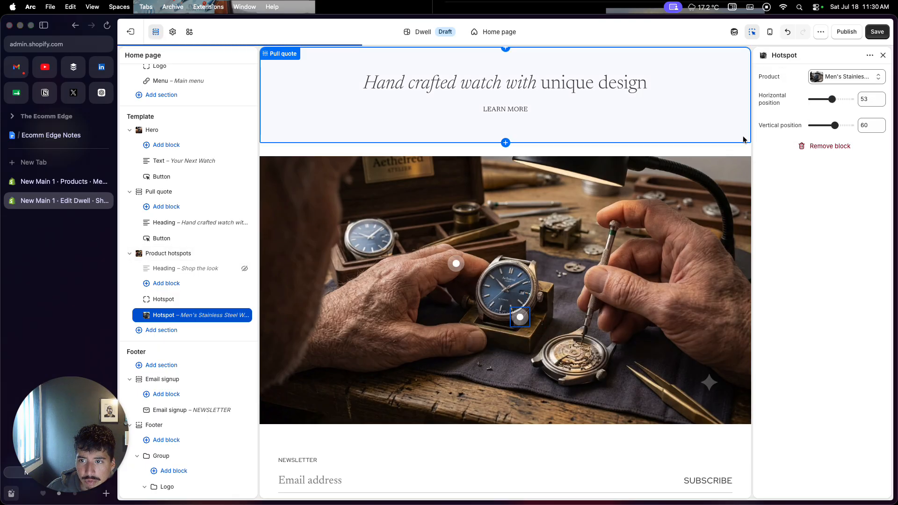
pyautogui.click(458, 268)
pyautogui.click(814, 146)
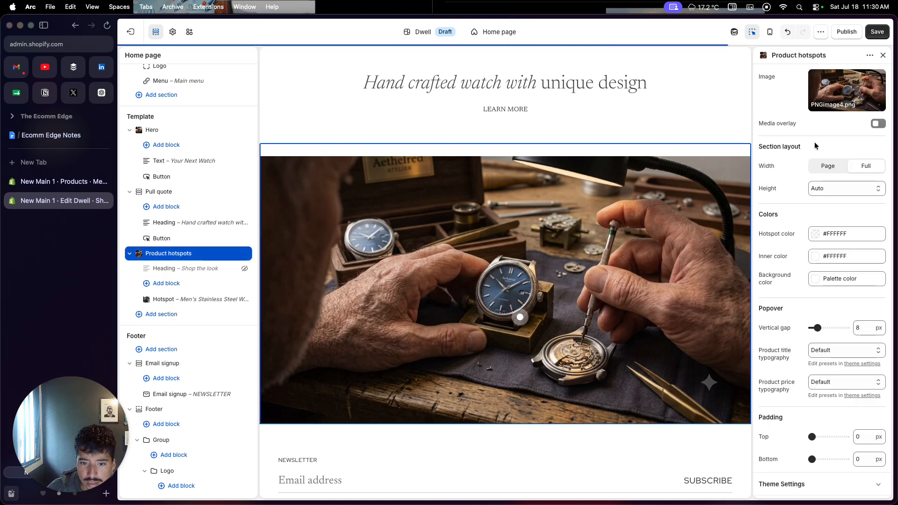
# Step: Turn off "Powered by Shopify" in the footer's Copyright block and save the theme
pyautogui.scroll(-2, 554, 414)
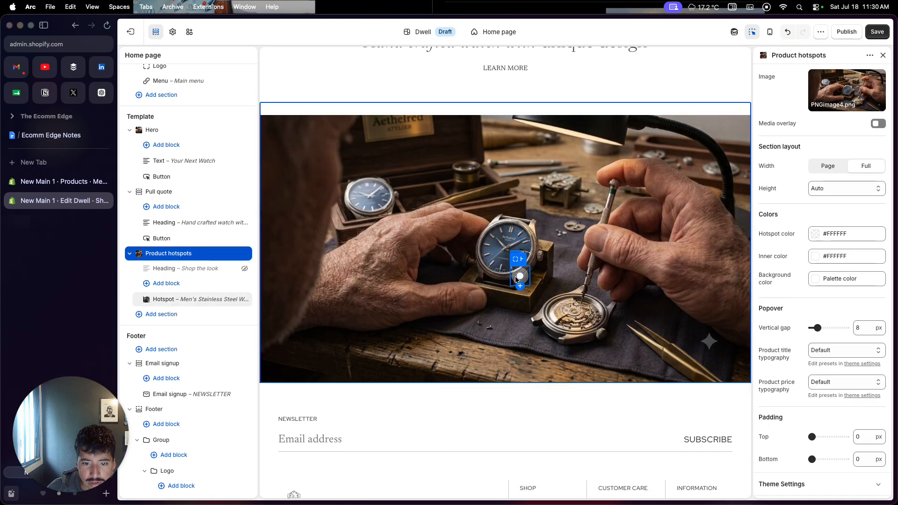
pyautogui.scroll(-2, 504, 380)
pyautogui.scroll(-1, 504, 380)
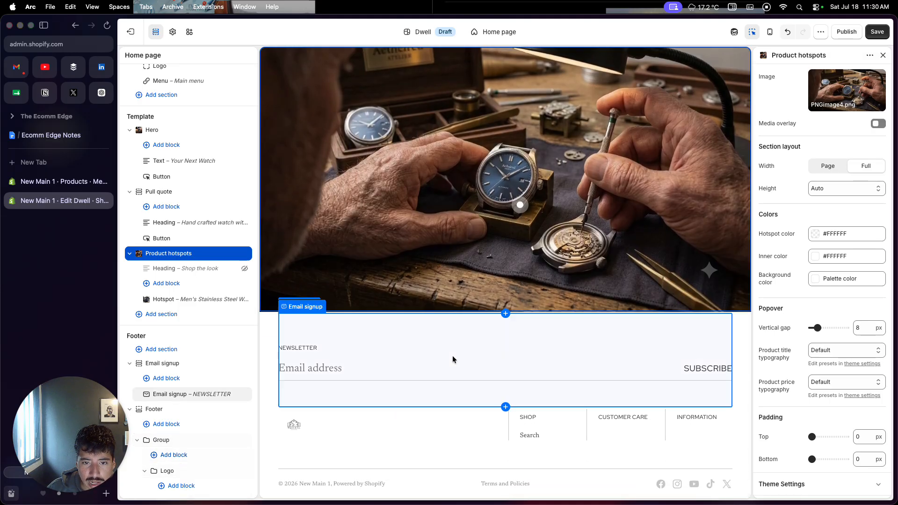
pyautogui.scroll(5, 468, 290)
pyautogui.scroll(-3, 448, 295)
pyautogui.scroll(-3, 449, 296)
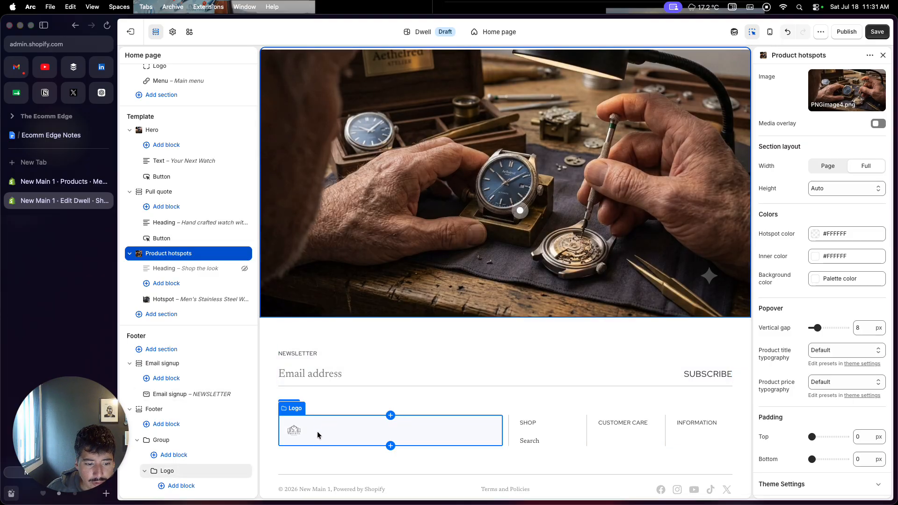
pyautogui.click(354, 491)
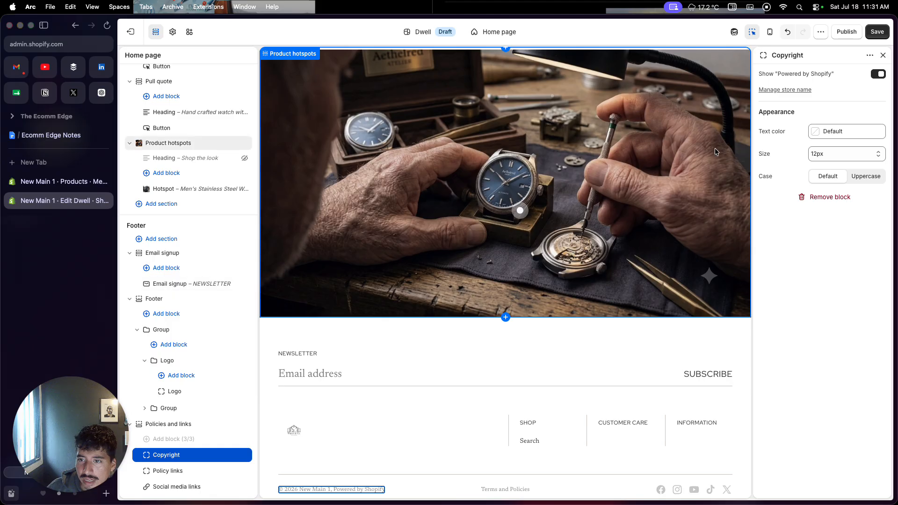
pyautogui.click(879, 74)
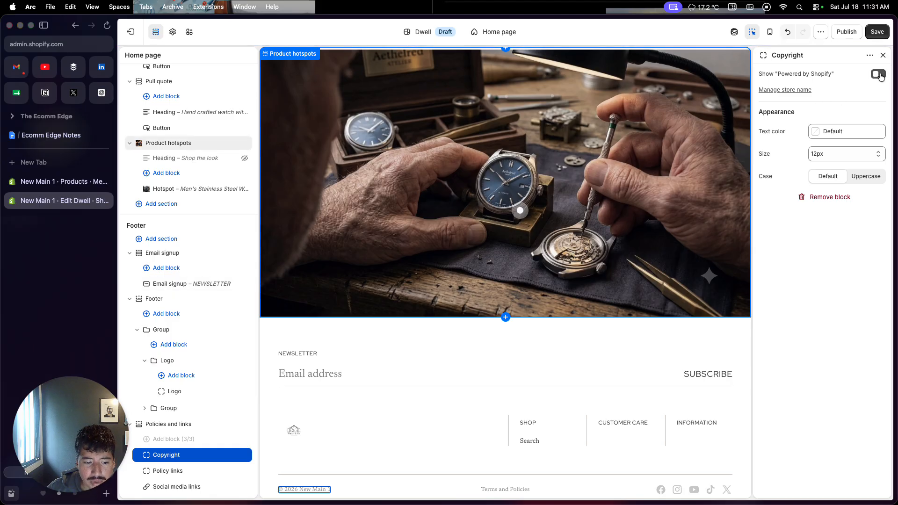
pyautogui.click(880, 33)
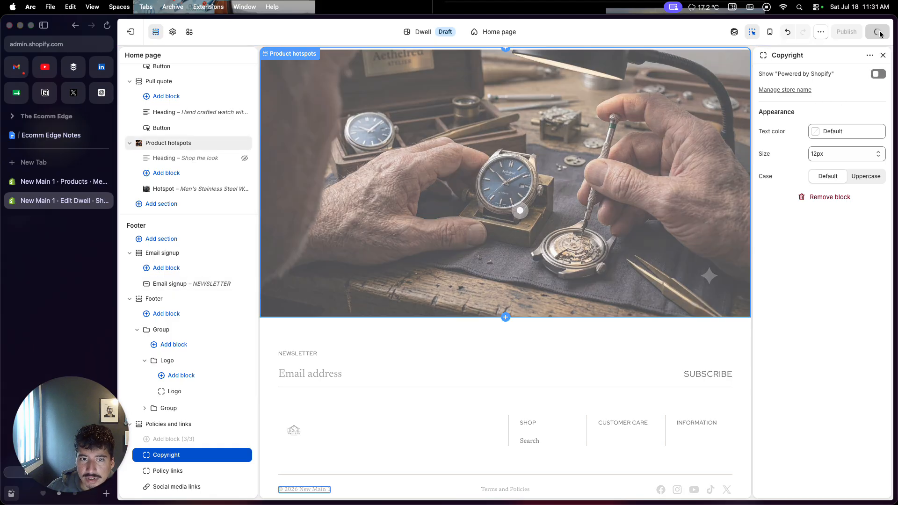
# Step: Check the Catalog and Contact pages in the store preview, return to the home page and exit the theme editor
pyautogui.scroll(7, 585, 238)
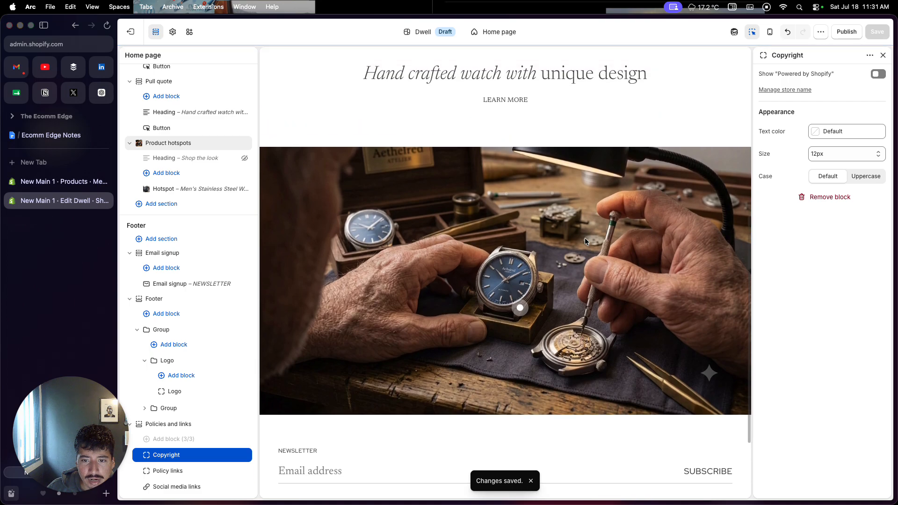
pyautogui.scroll(2, 586, 240)
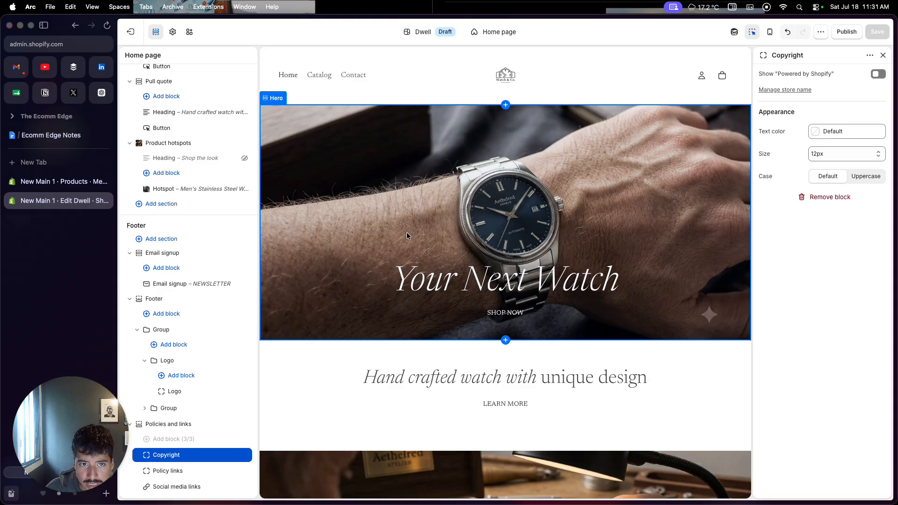
pyautogui.click(324, 78)
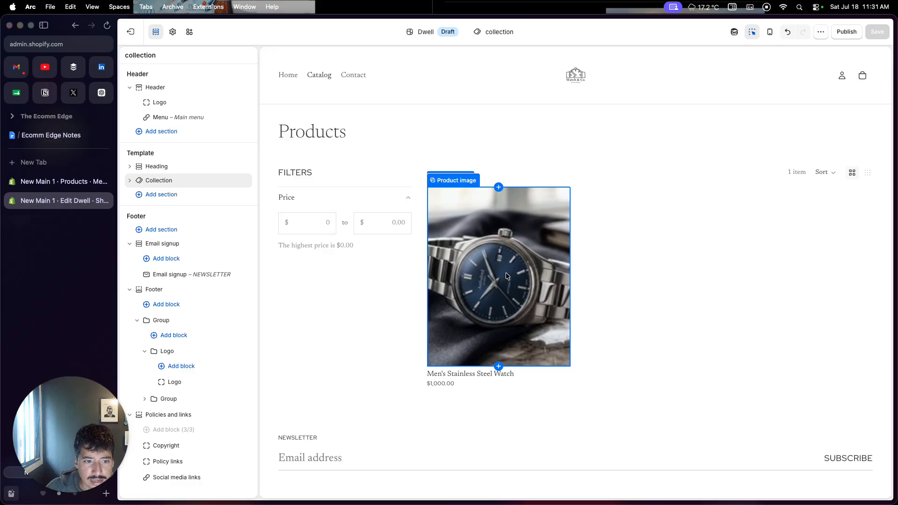
pyautogui.click(356, 78)
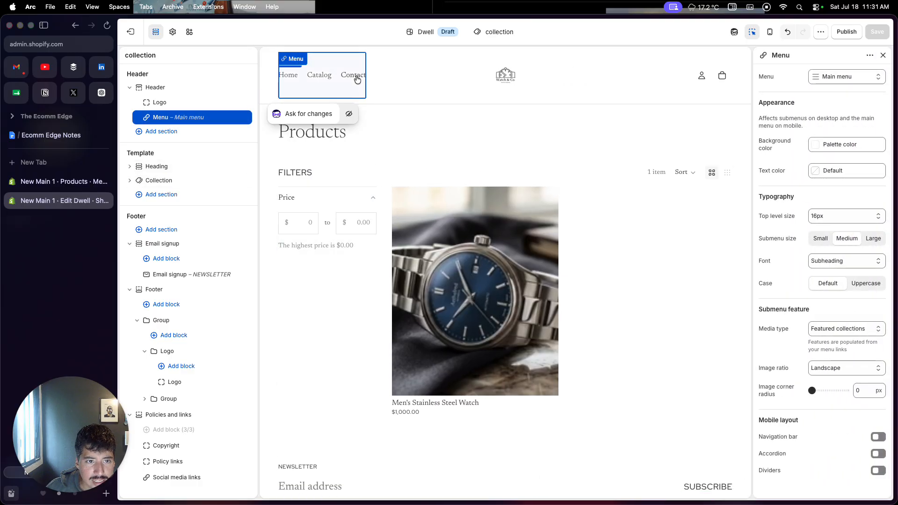
pyautogui.click(355, 75)
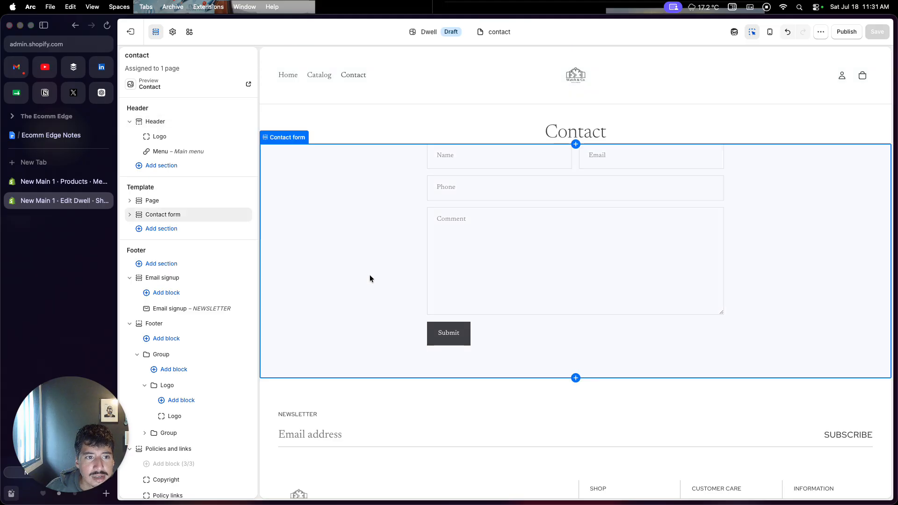
pyautogui.click(291, 82)
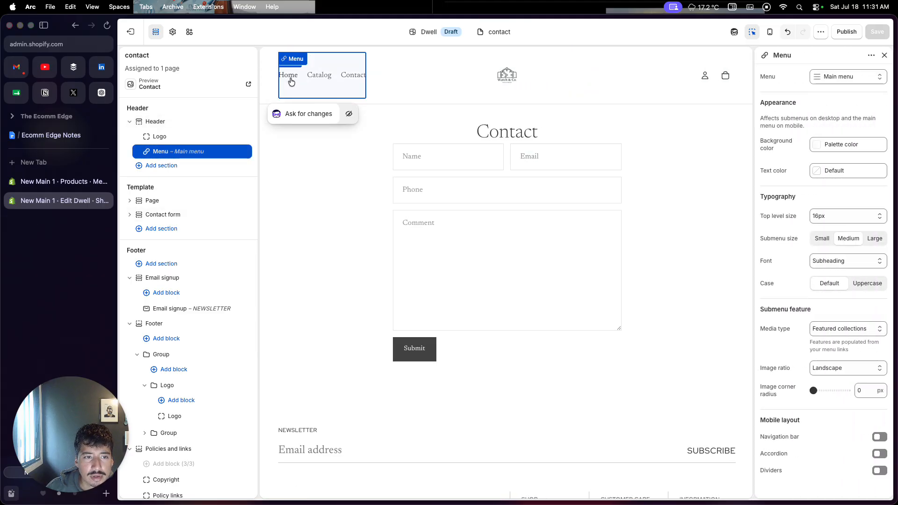
pyautogui.click(290, 81)
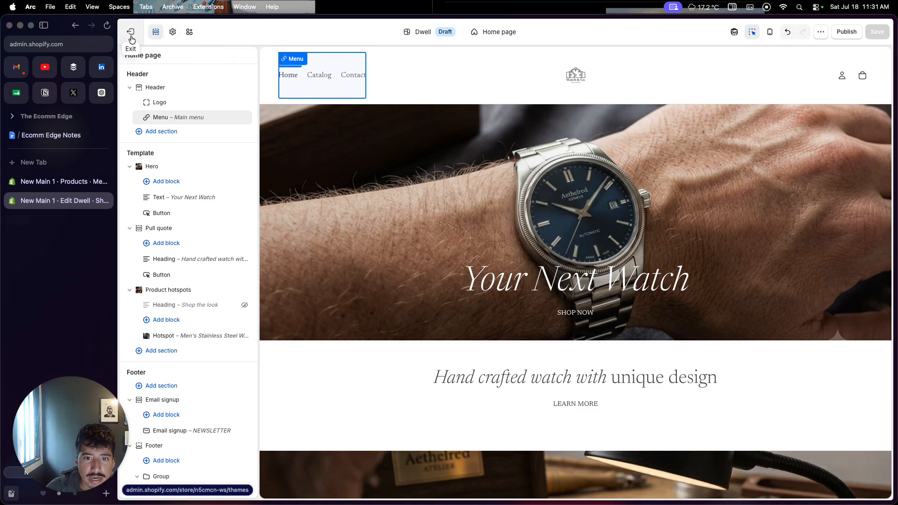
pyautogui.click(132, 39)
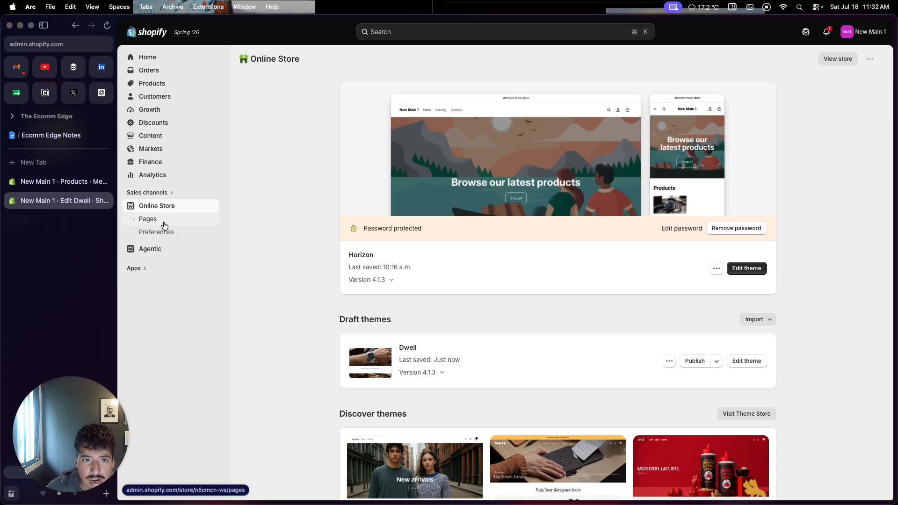
# Step: Start a new online store page titled "About Us"
pyautogui.click(164, 226)
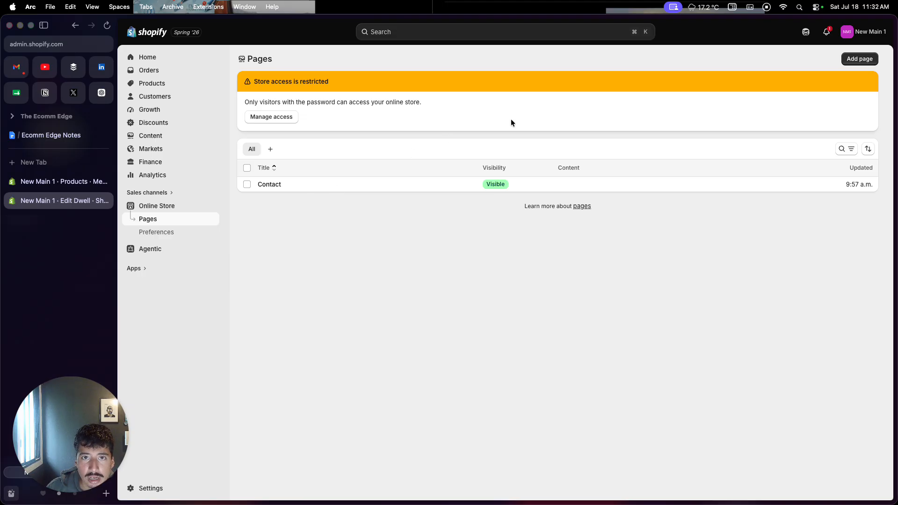
pyautogui.click(860, 59)
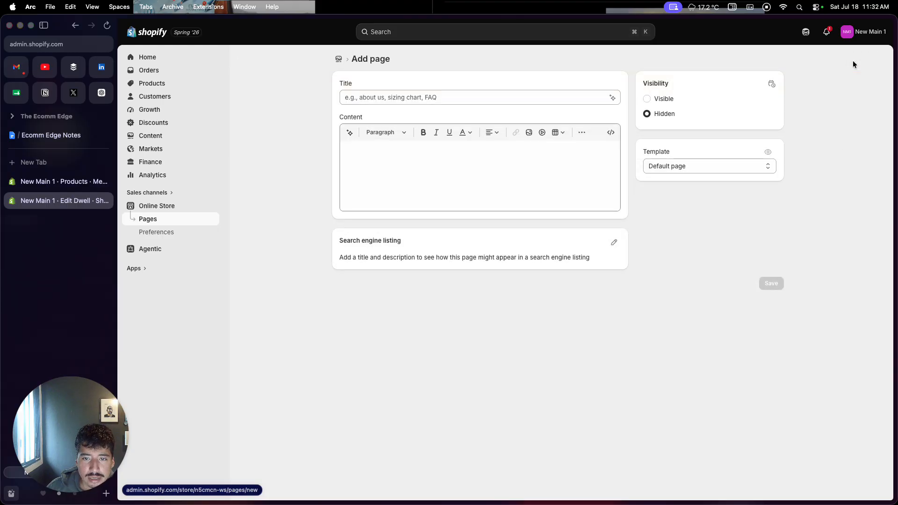
pyautogui.click(554, 96)
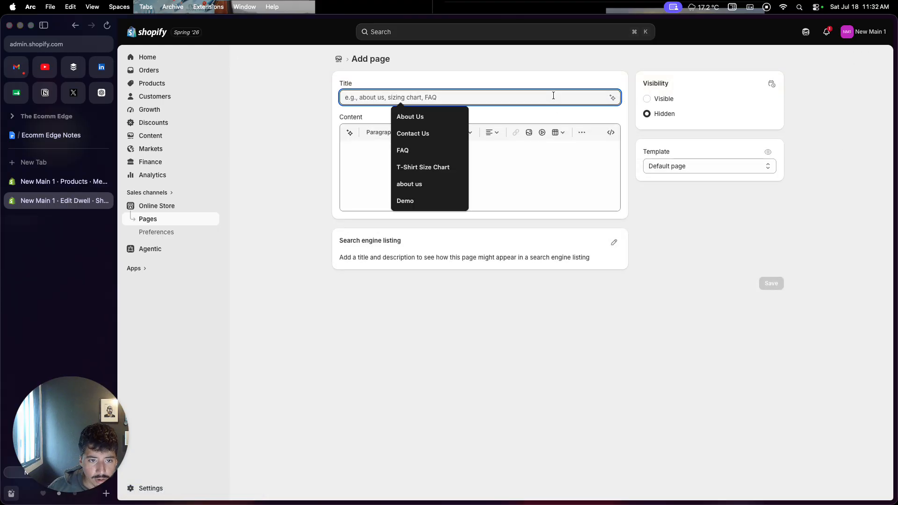
pyautogui.click(424, 118)
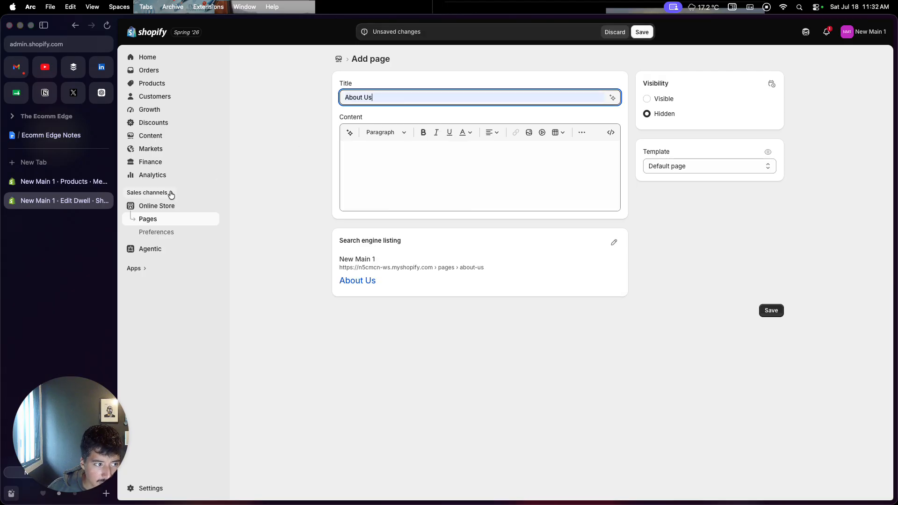
# Step: Copy the "Our Story" and "The Watch & Co. Standard" sections from the Ecomm Edge Notes document into the About Us page's content
pyautogui.click(51, 135)
pyautogui.scroll(15, 373, 268)
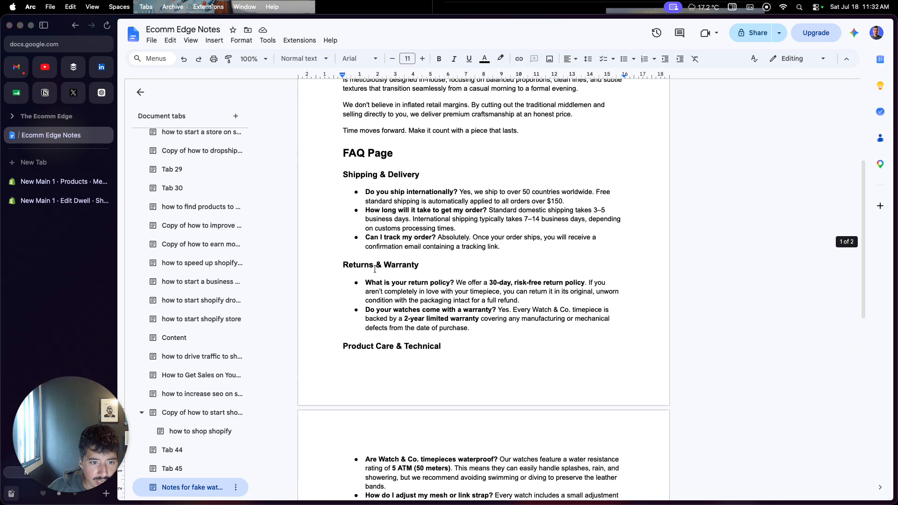
pyautogui.moveTo(341, 171); pyautogui.dragTo(522, 340)
pyautogui.press('super+c')
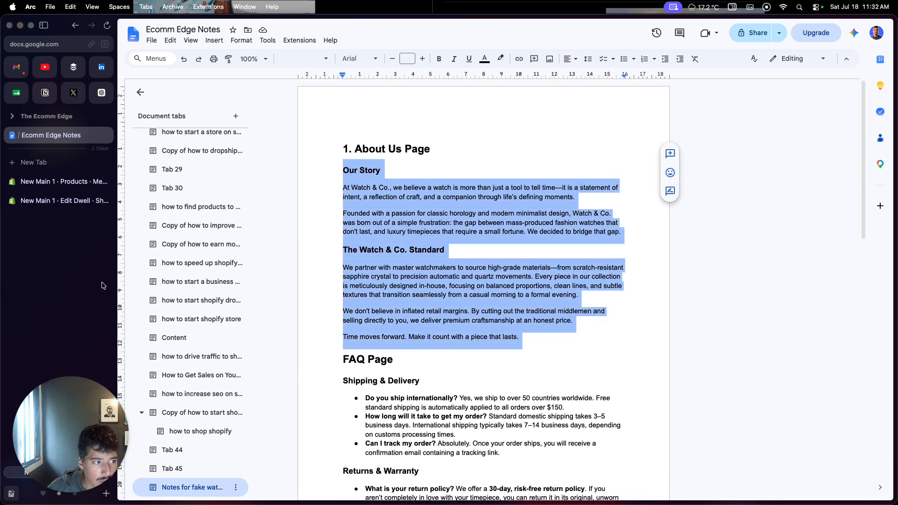
pyautogui.click(59, 182)
pyautogui.click(57, 205)
pyautogui.click(374, 174)
pyautogui.press('super+v')
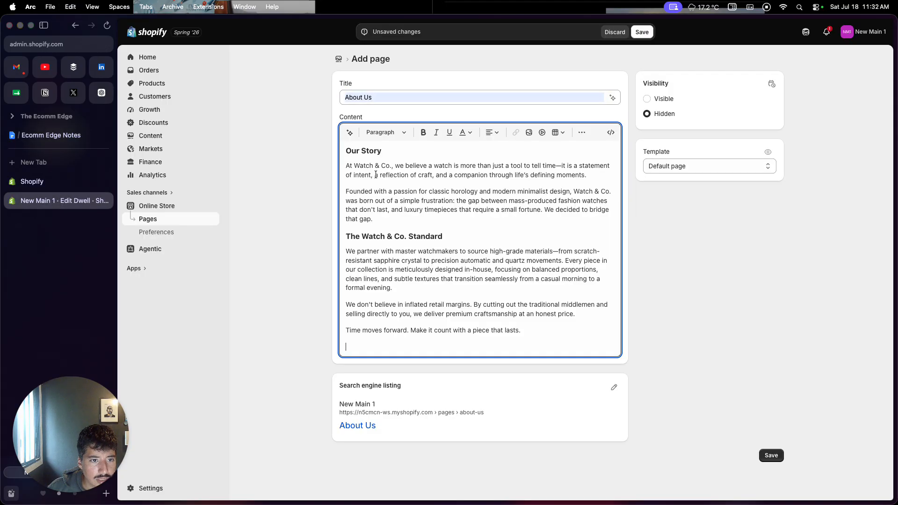
# Step: Close the spare Shopify products tab, then set the About Us page's visibility to Visible and save it
pyautogui.click(107, 184)
pyautogui.click(105, 182)
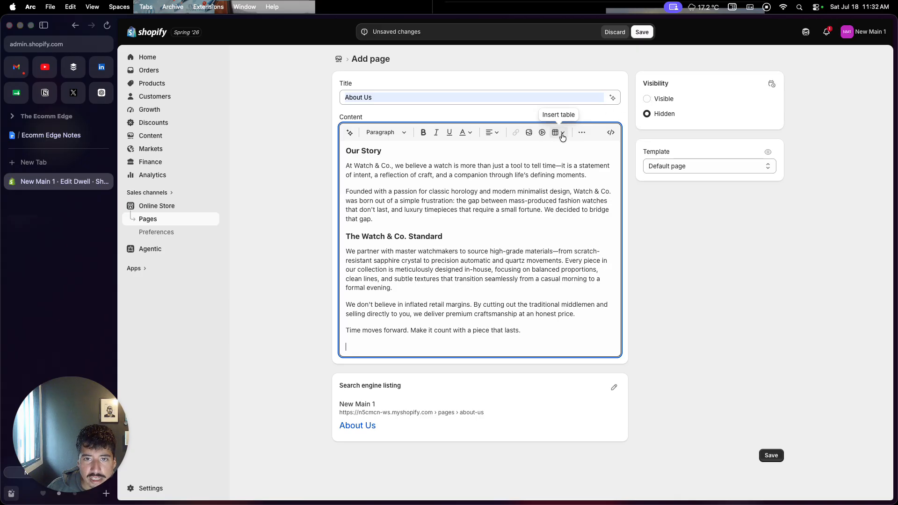
pyautogui.click(648, 100)
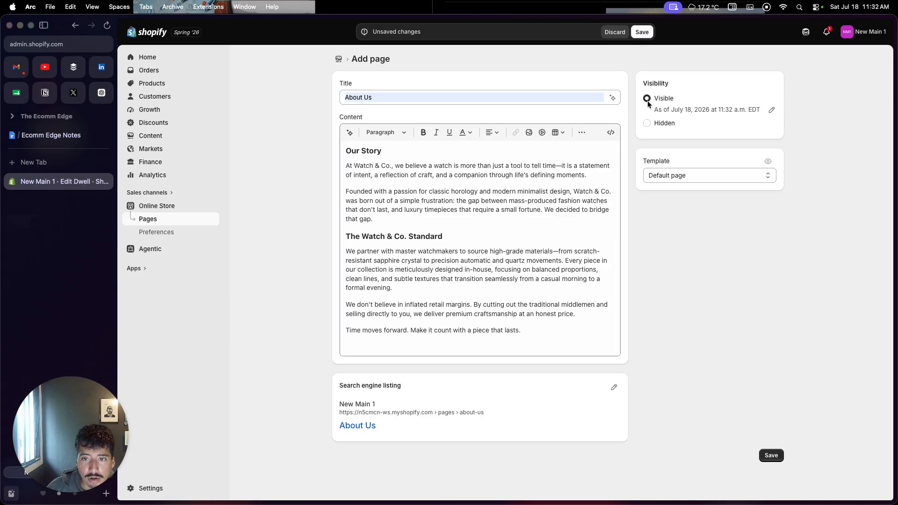
pyautogui.click(646, 32)
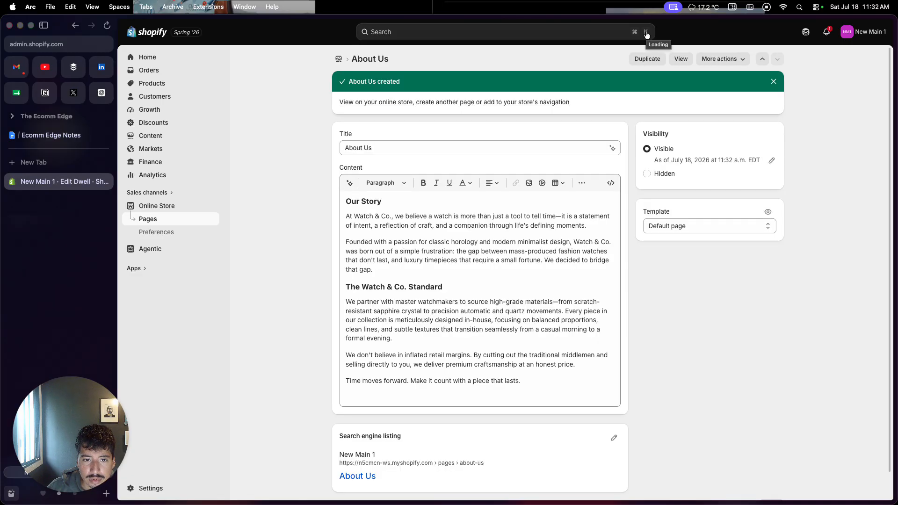
# Step: Start another new page titled "FAQ"
pyautogui.click(436, 104)
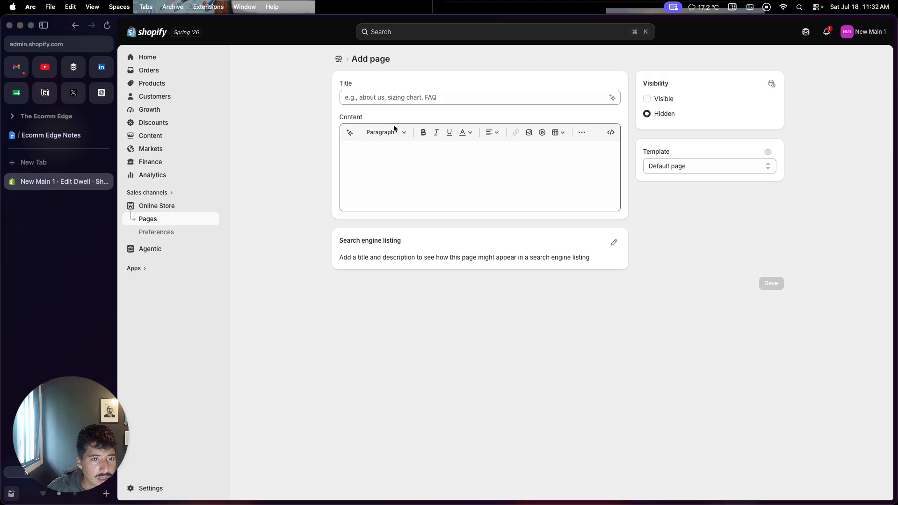
pyautogui.click(403, 100)
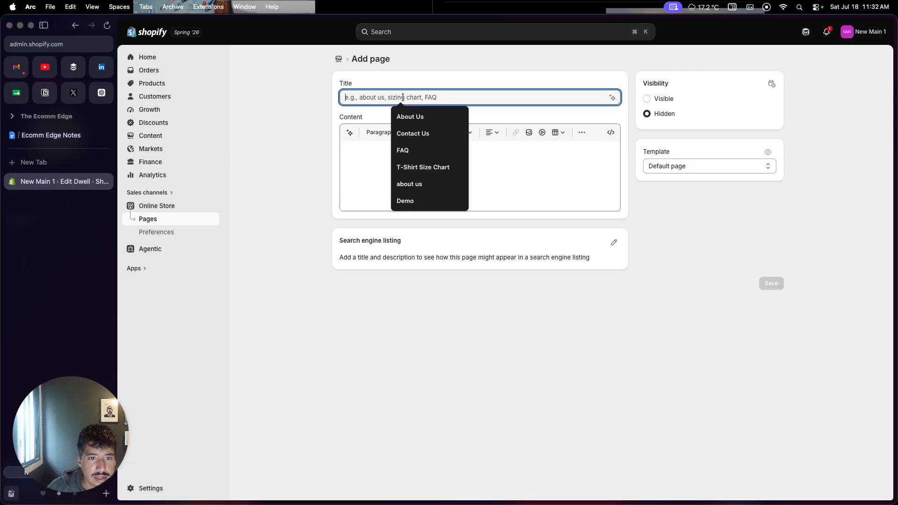
pyautogui.click(414, 150)
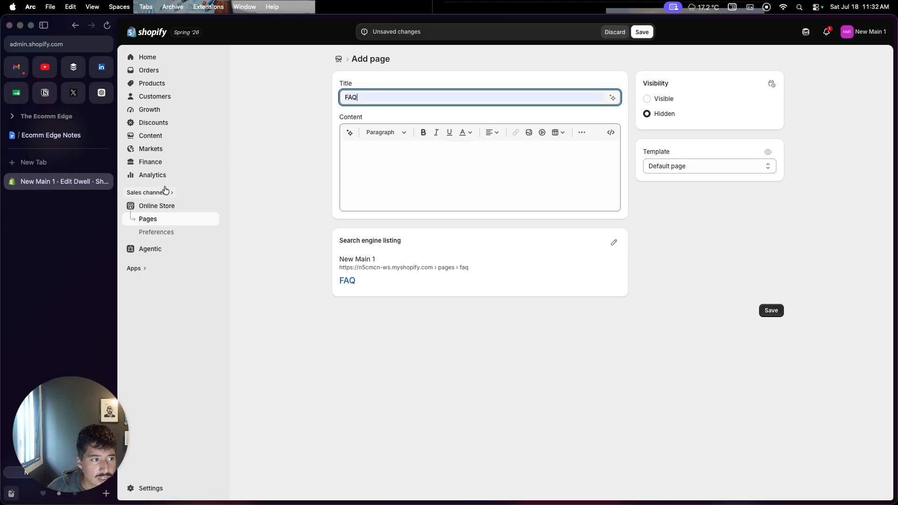
# Step: Copy the FAQ text, from Shipping & Delivery through Product Care & Technical, from the Ecomm Edge Notes document into the FAQ page's content
pyautogui.click(49, 135)
pyautogui.scroll(-5, 319, 264)
pyautogui.scroll(-2, 319, 265)
pyautogui.moveTo(343, 103); pyautogui.dragTo(637, 438)
pyautogui.press('super+c')
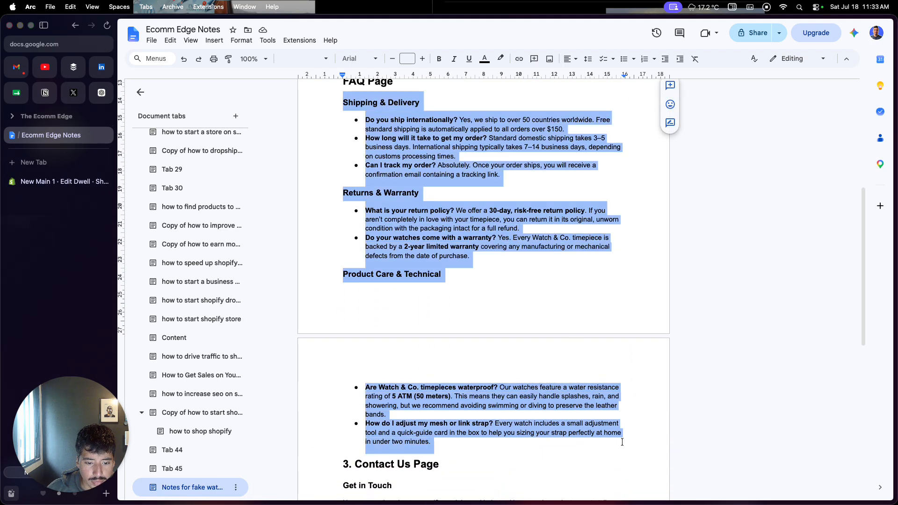
pyautogui.click(69, 185)
pyautogui.click(405, 174)
pyautogui.press('super+v')
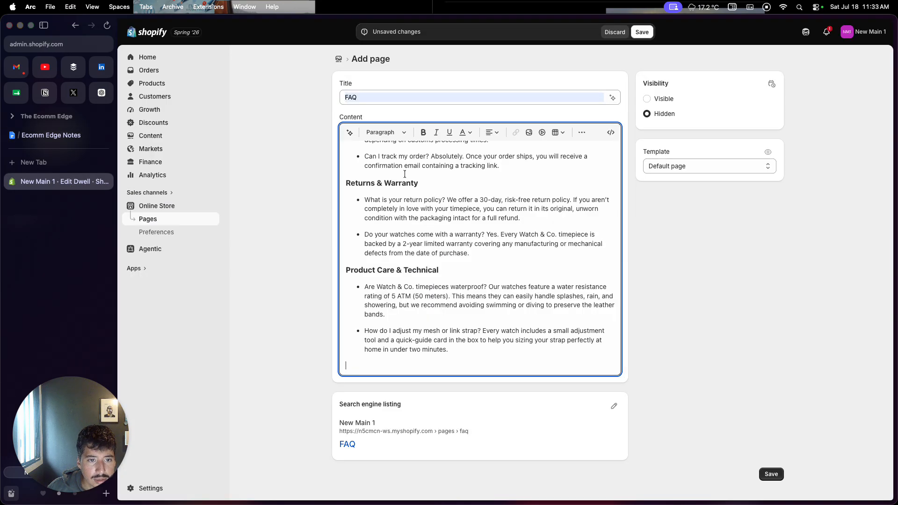
# Step: Save the FAQ page with its visibility set to Visible
pyautogui.click(771, 471)
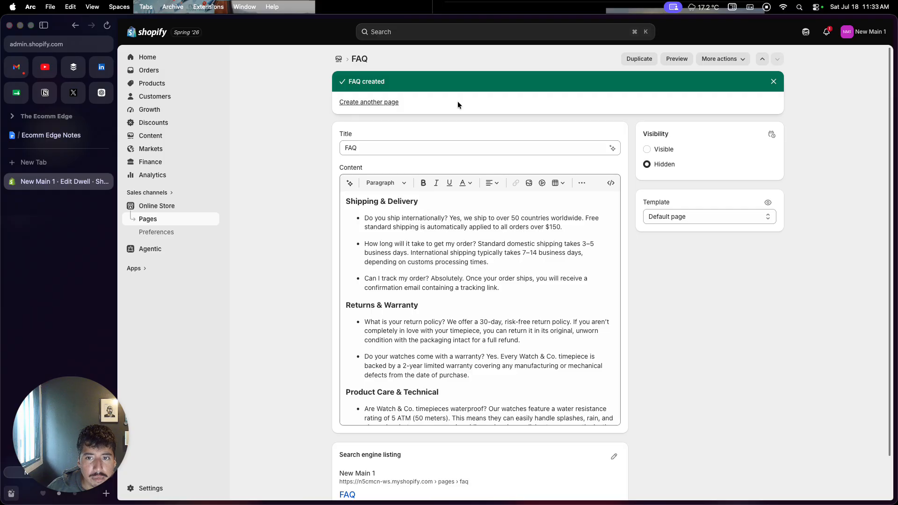
pyautogui.click(654, 150)
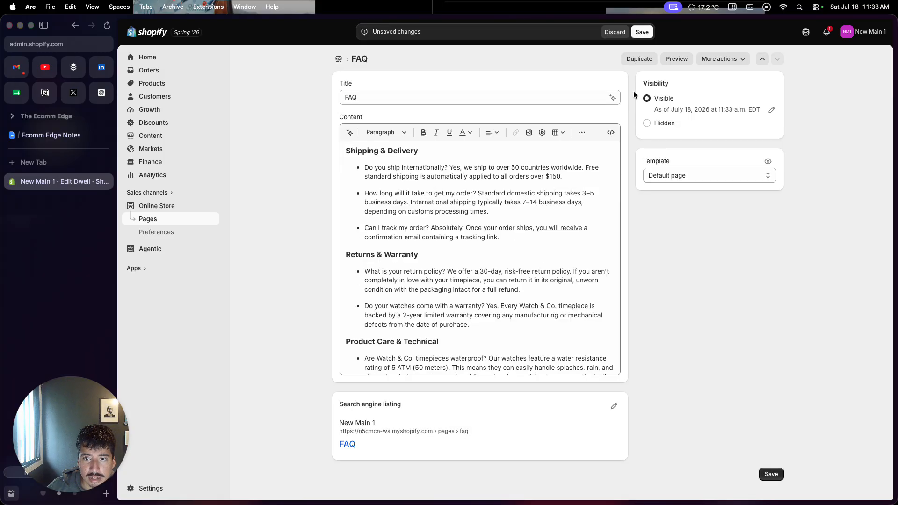
pyautogui.click(642, 33)
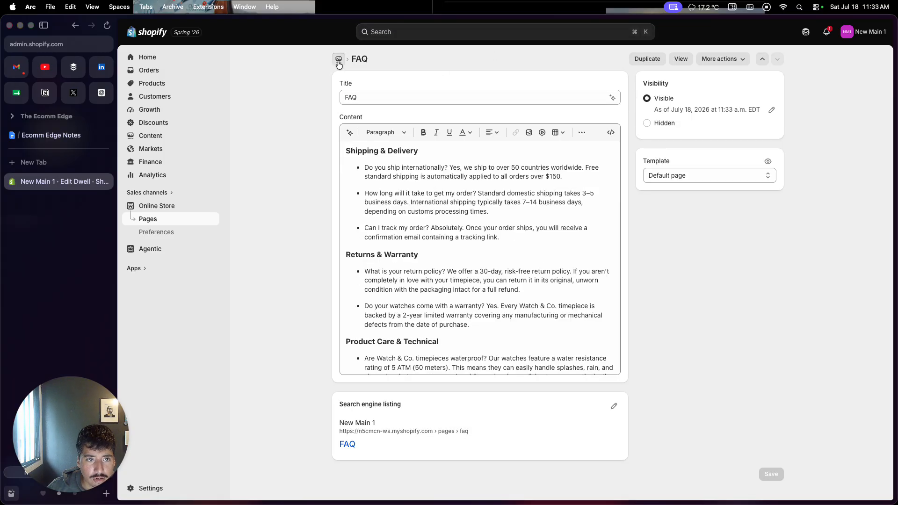
# Step: Fill the existing Contact page's content with the "Get in Touch" section from the Ecomm Edge Notes document, save it and return to the pages list
pyautogui.click(339, 58)
pyautogui.click(266, 215)
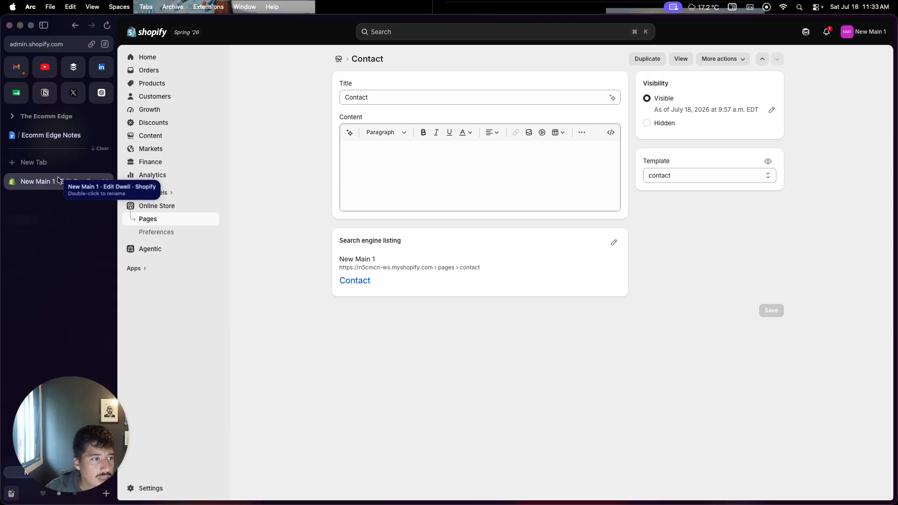
pyautogui.click(51, 135)
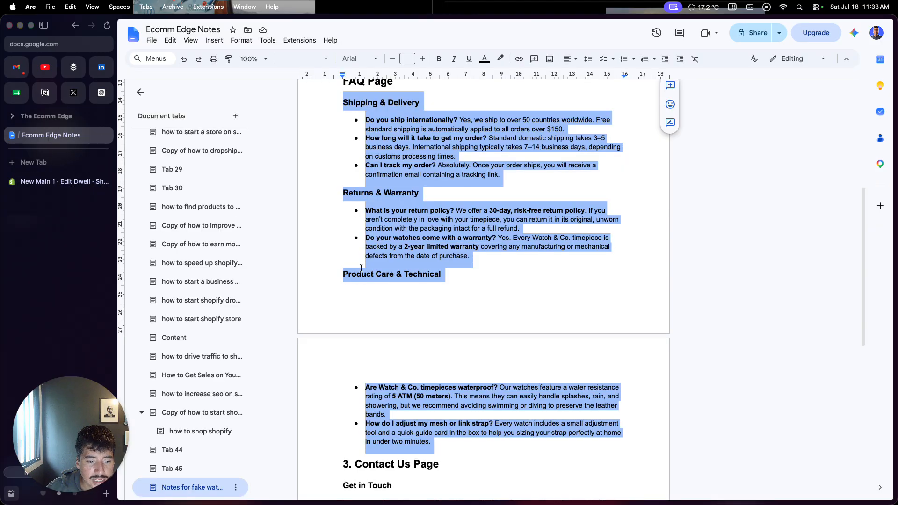
pyautogui.scroll(-4, 361, 268)
pyautogui.scroll(-3, 361, 268)
pyautogui.moveTo(343, 174); pyautogui.dragTo(579, 245)
pyautogui.press('super+c')
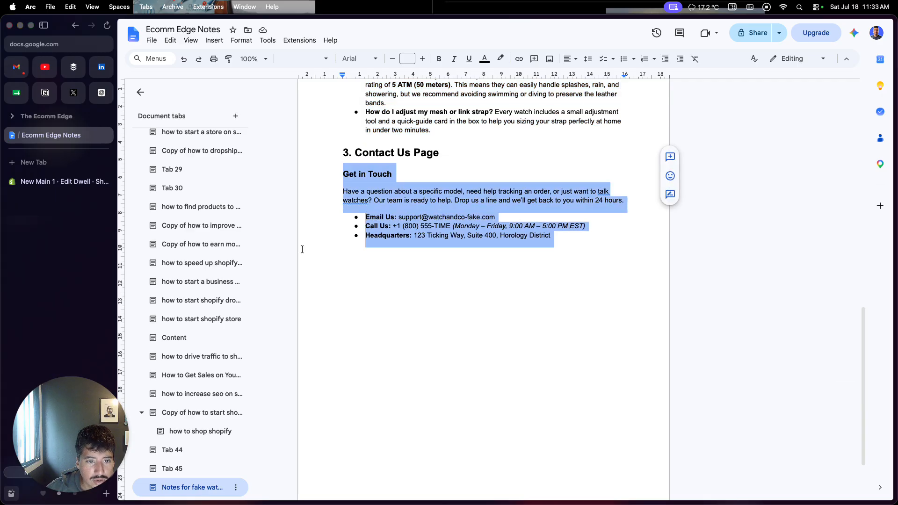
pyautogui.click(59, 185)
pyautogui.click(381, 174)
pyautogui.press('super+v')
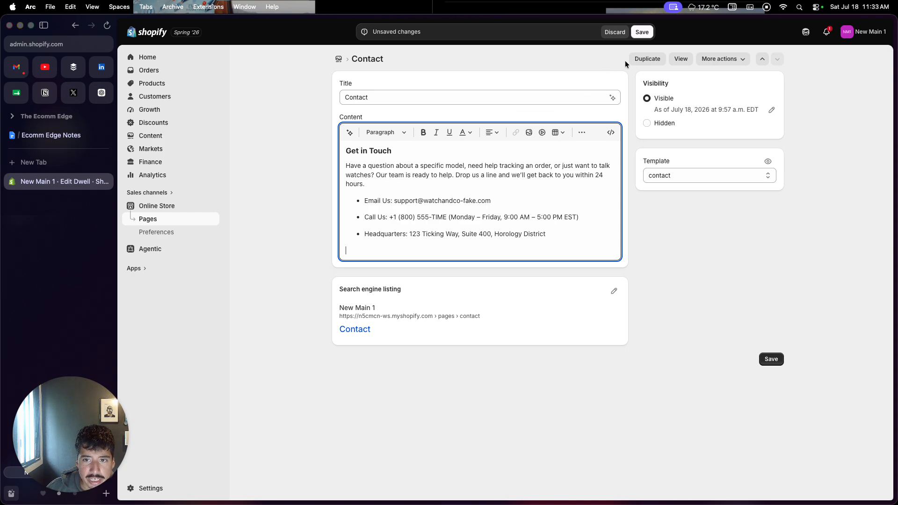
pyautogui.click(643, 33)
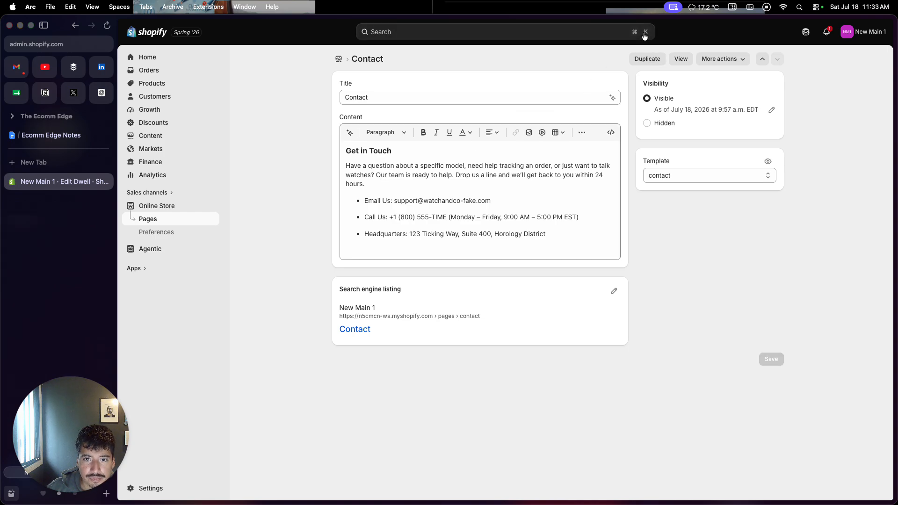
pyautogui.click(338, 59)
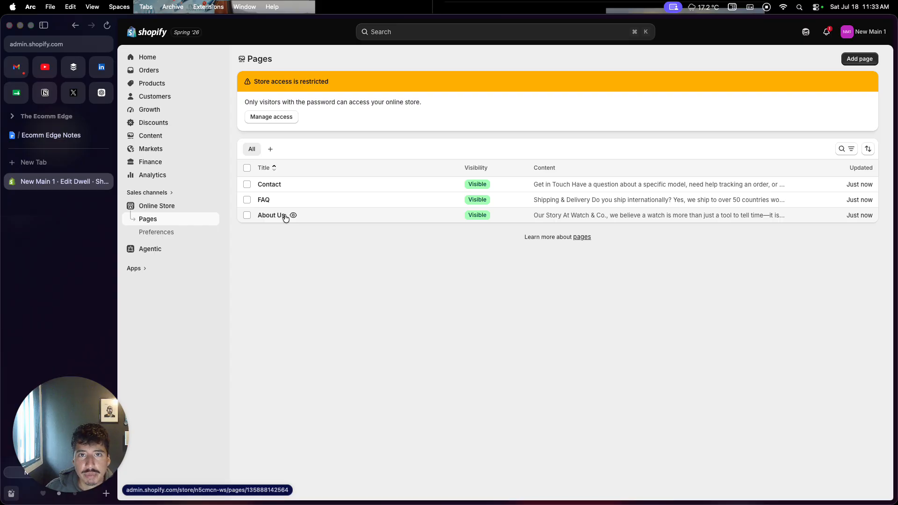
# Step: Open the store's Main menu for editing and remove the Catalog item
pyautogui.click(167, 136)
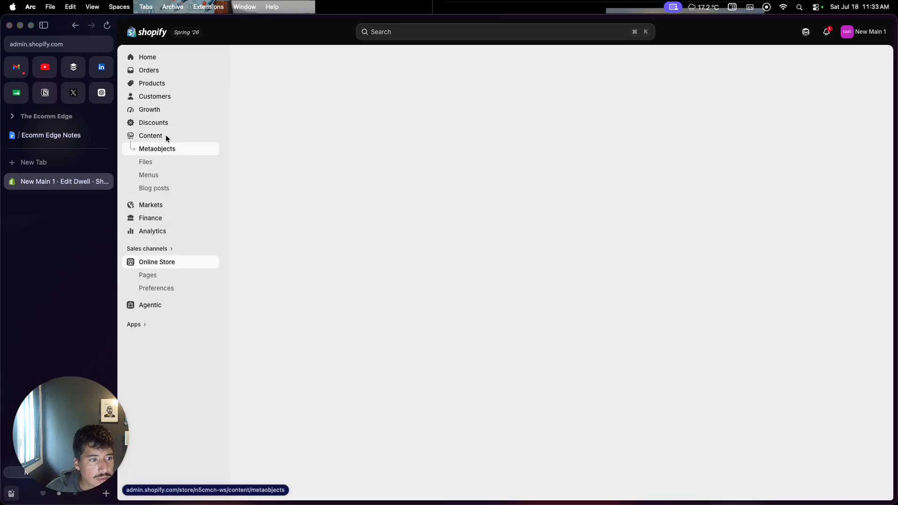
pyautogui.click(157, 178)
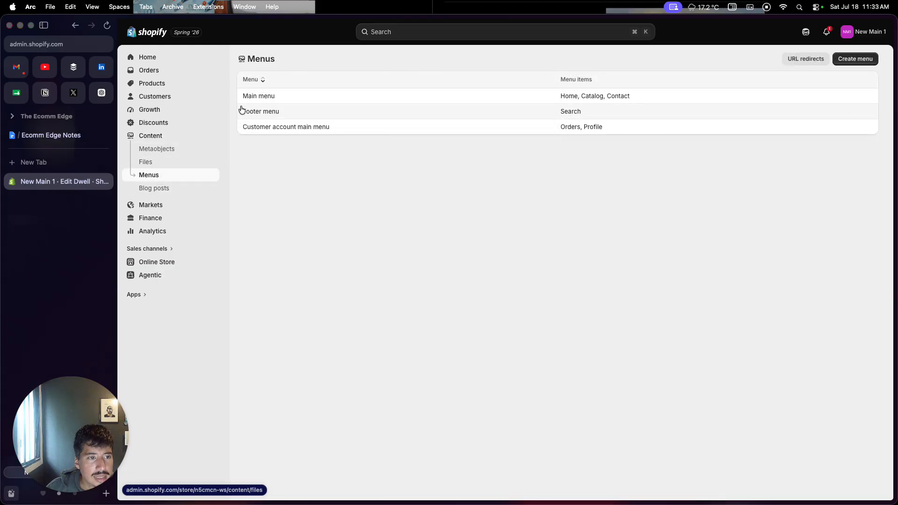
pyautogui.click(249, 99)
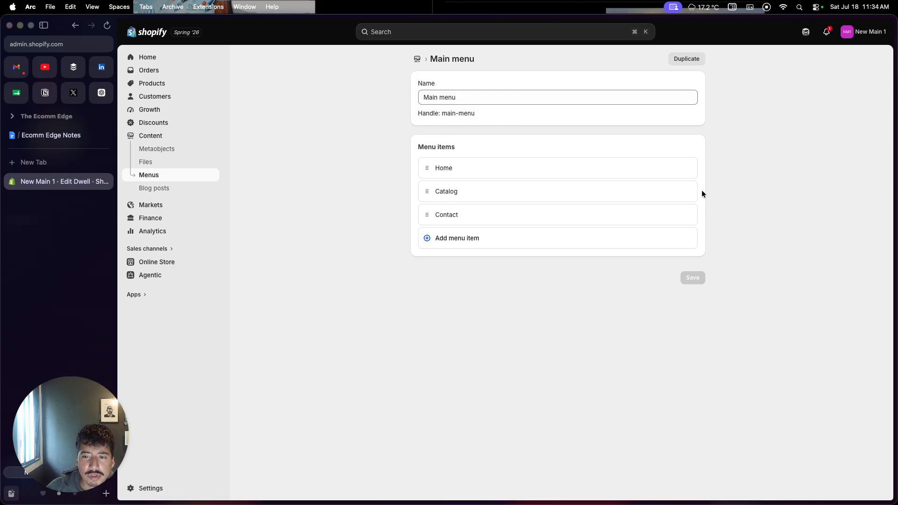
pyautogui.click(687, 191)
pyautogui.click(631, 296)
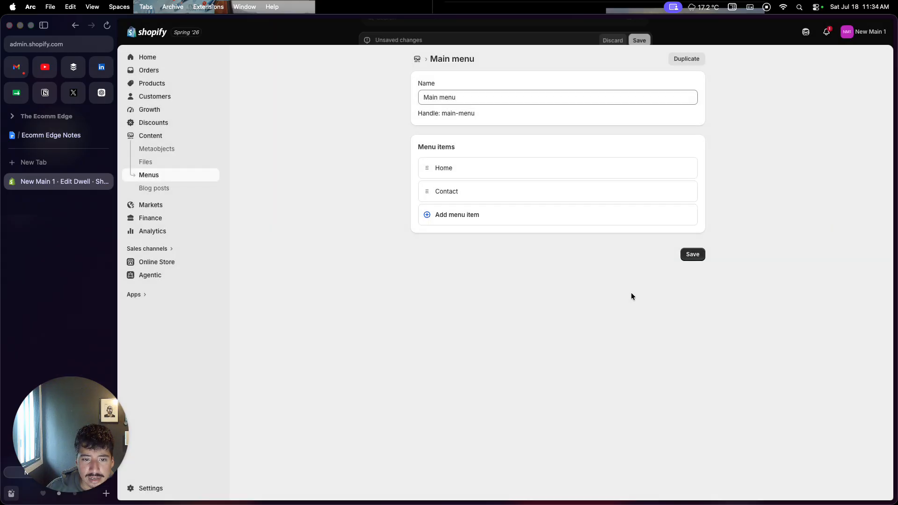
# Step: Add an "About Us" item to the Main menu, linked to the About Us page
pyautogui.click(471, 215)
pyautogui.write('About Us')
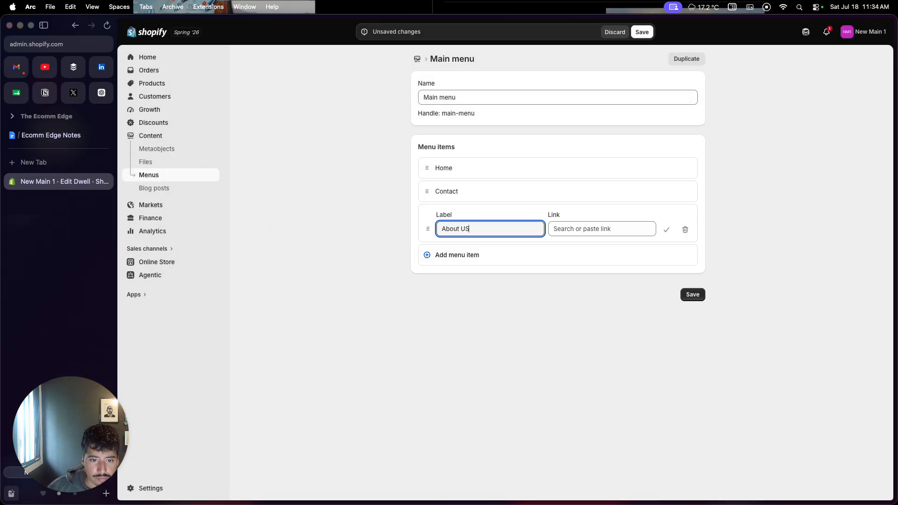
pyautogui.click(589, 228)
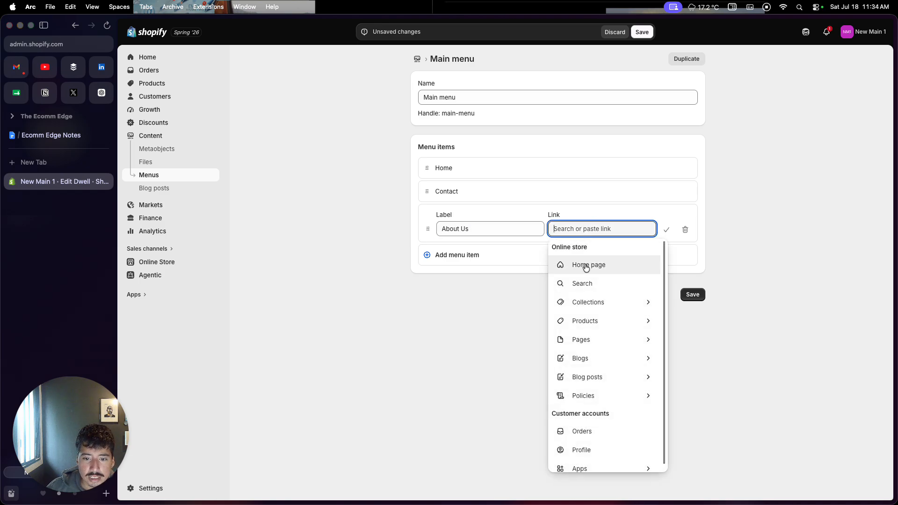
pyautogui.click(590, 339)
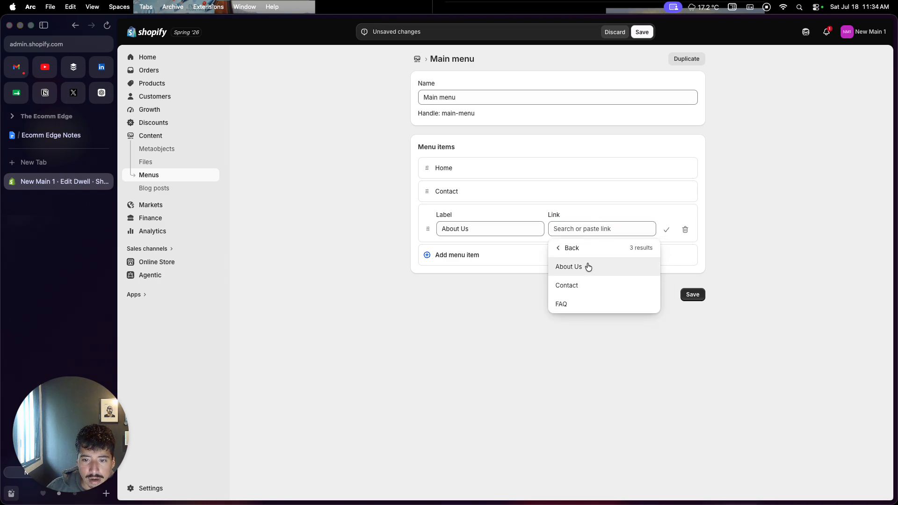
pyautogui.click(587, 264)
# Step: Add a "FAQ" item to the Main menu, linked to the FAQ page
pyautogui.click(637, 257)
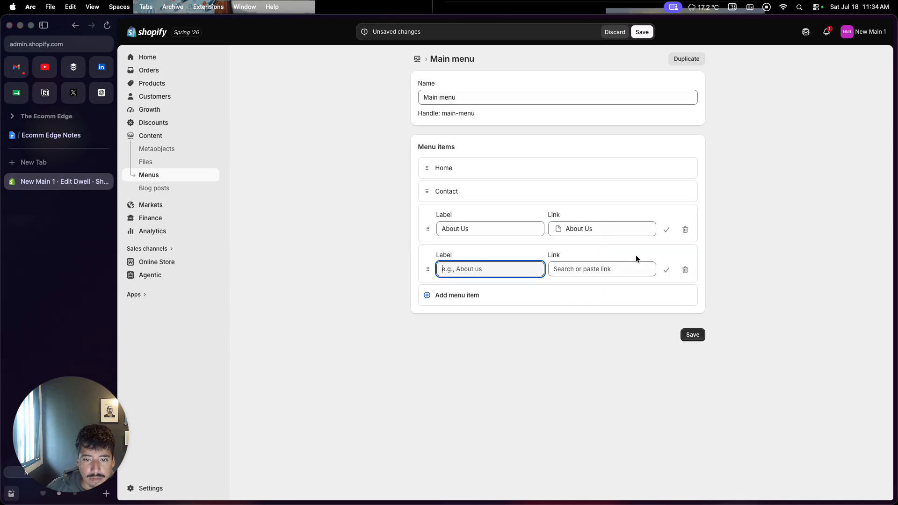
pyautogui.write('FAQ')
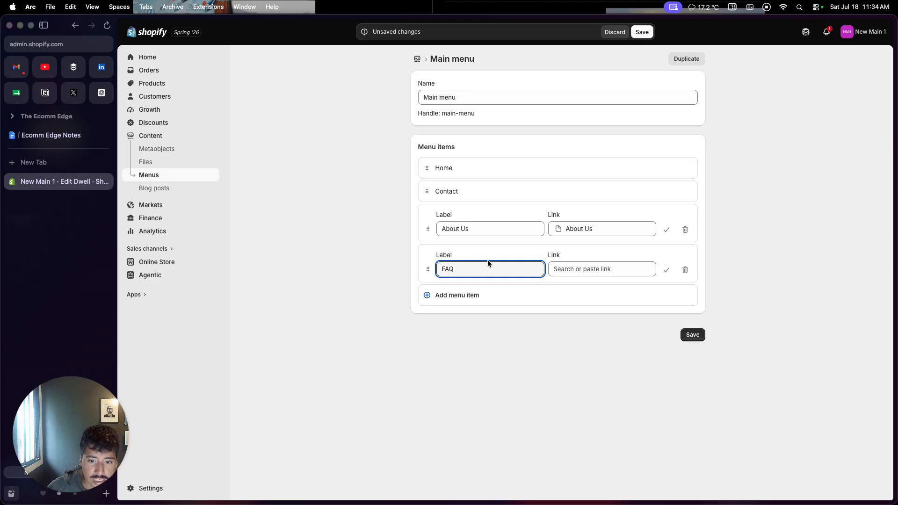
pyautogui.click(592, 270)
pyautogui.click(603, 377)
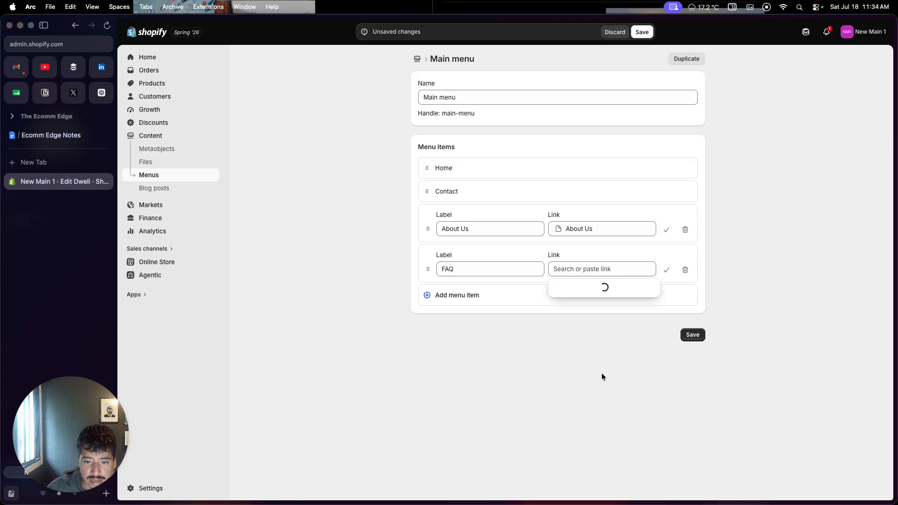
pyautogui.click(595, 341)
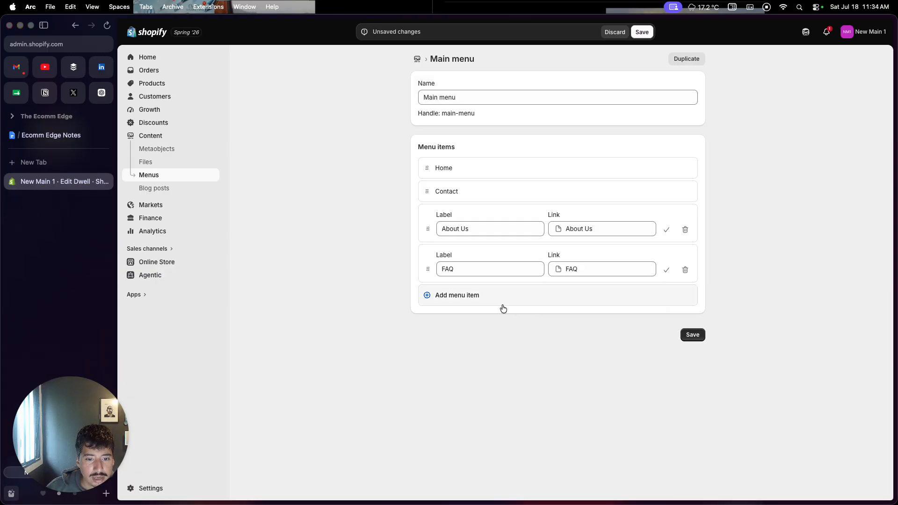
# Step: Add a "Watch" item to the Main menu, linked to the Men's Stainless Steel Watch product
pyautogui.click(465, 301)
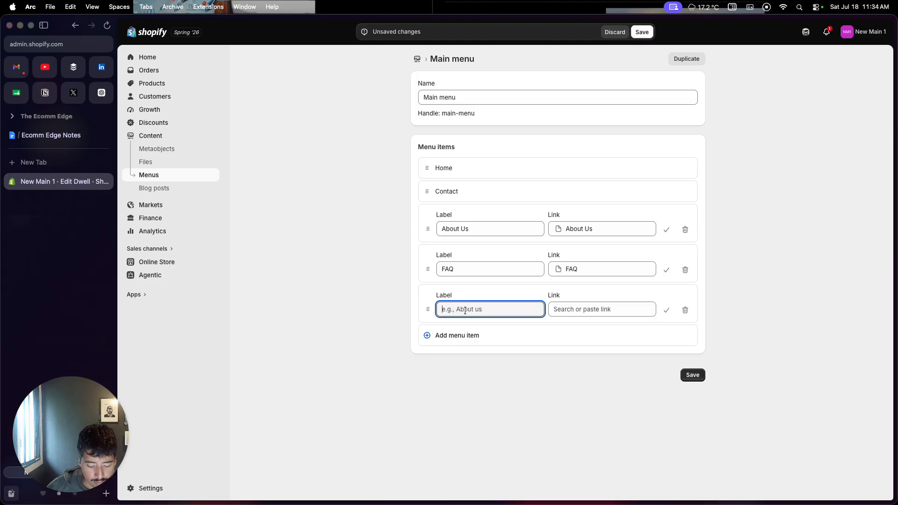
pyautogui.write('Watch')
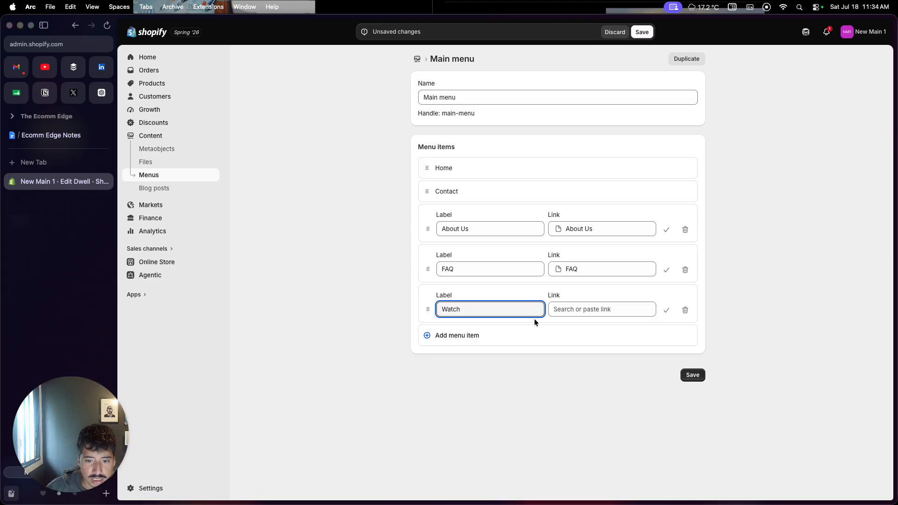
pyautogui.click(586, 310)
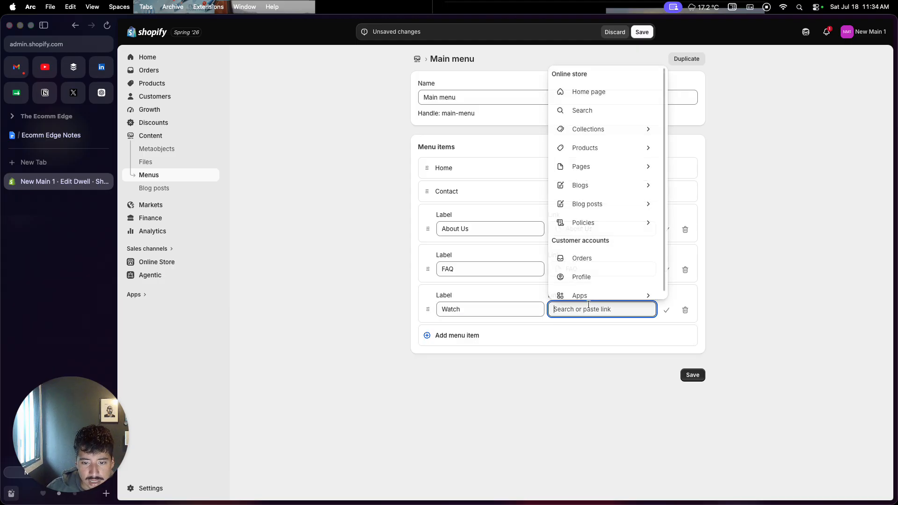
pyautogui.click(608, 148)
pyautogui.click(593, 366)
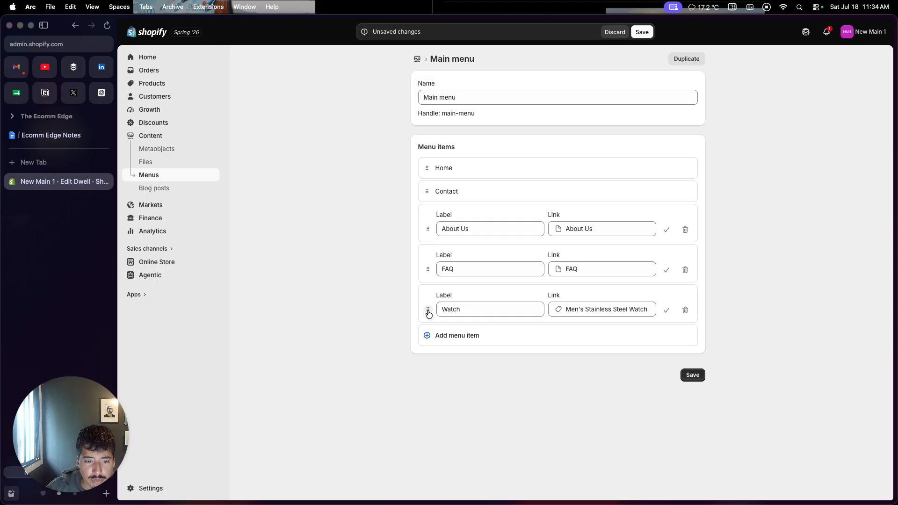
# Step: Reorder the Main menu items to Home, Watch, FAQ, About Us, Contact and save the menu
pyautogui.moveTo(428, 311); pyautogui.dragTo(427, 201)
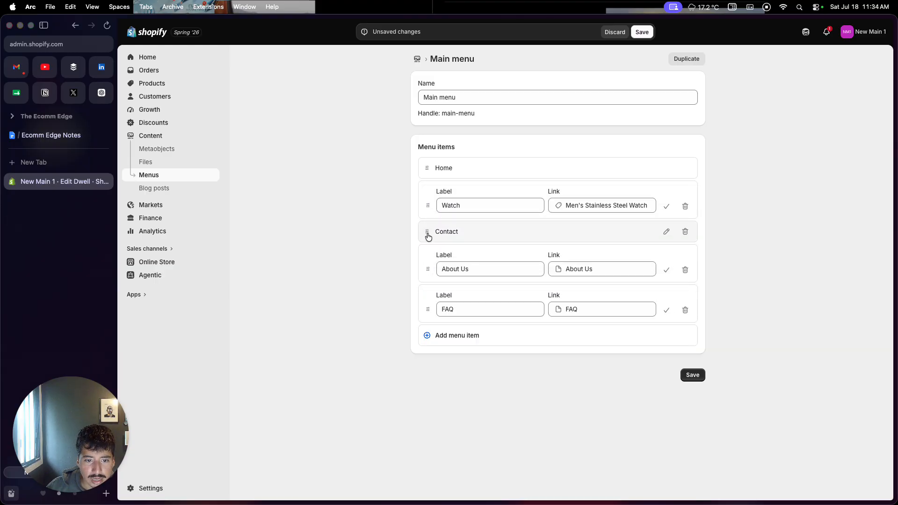
pyautogui.moveTo(423, 234); pyautogui.dragTo(424, 289)
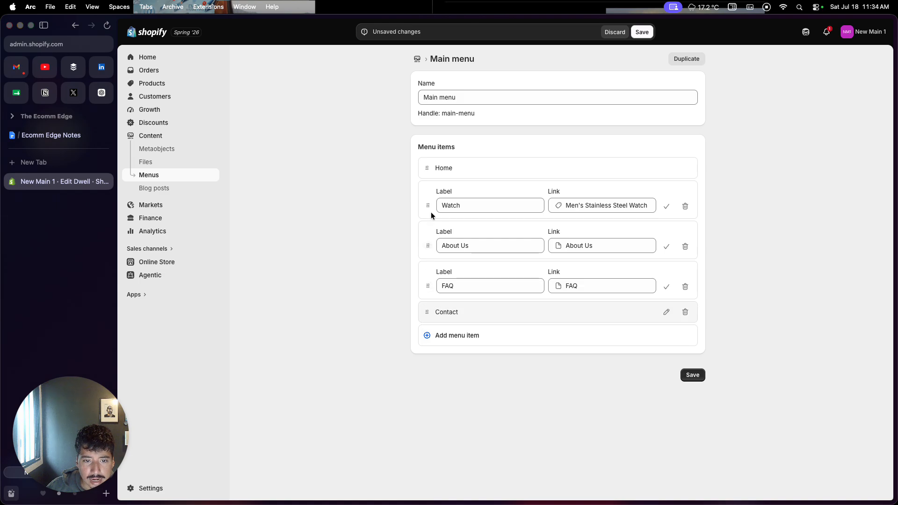
pyautogui.moveTo(428, 287); pyautogui.dragTo(427, 260)
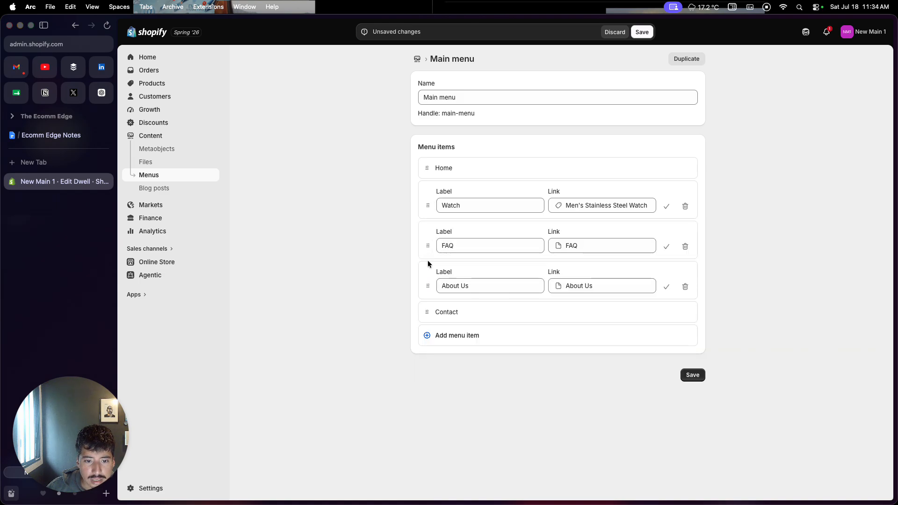
pyautogui.click(694, 375)
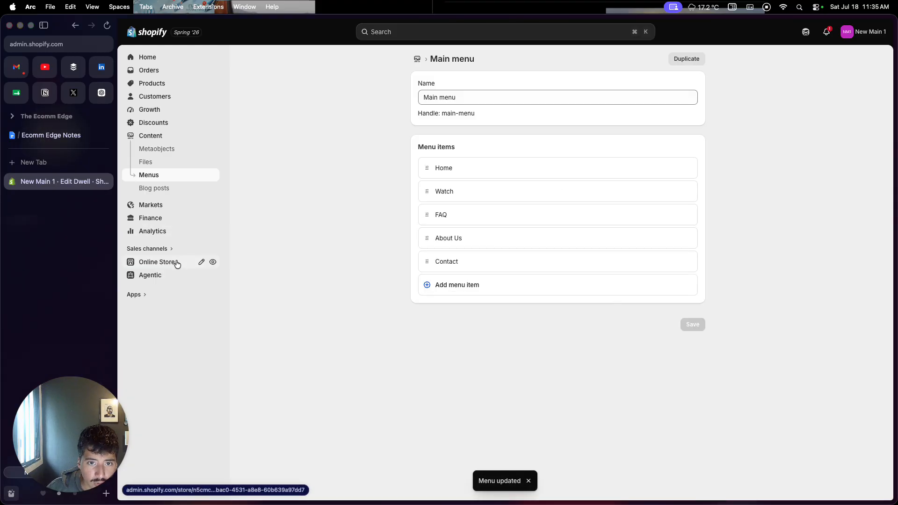
# Step: Preview the Dwell draft theme and look through the Watch product page from its main content to its lower sections
pyautogui.click(160, 262)
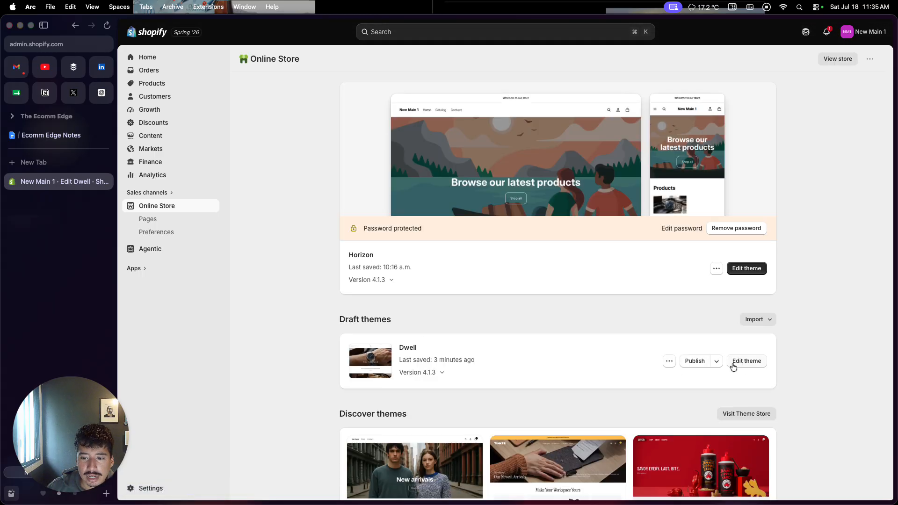
pyautogui.click(670, 361)
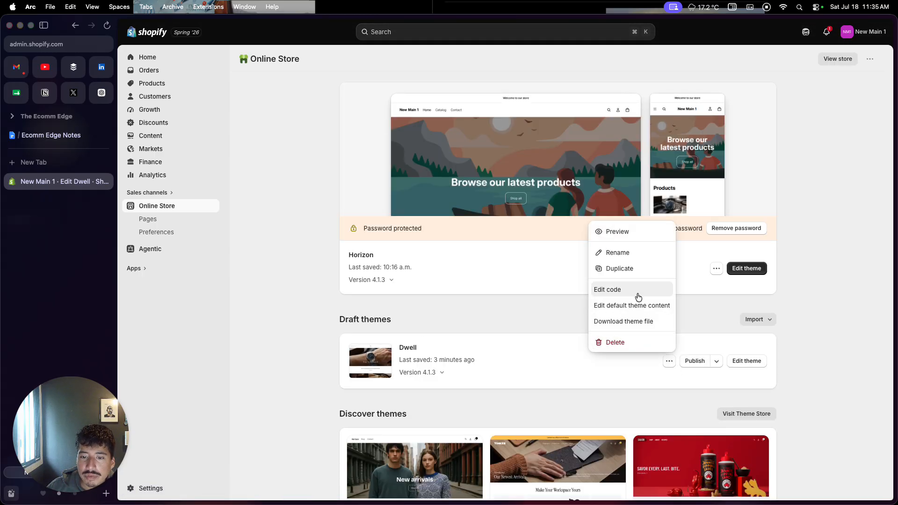
pyautogui.click(644, 237)
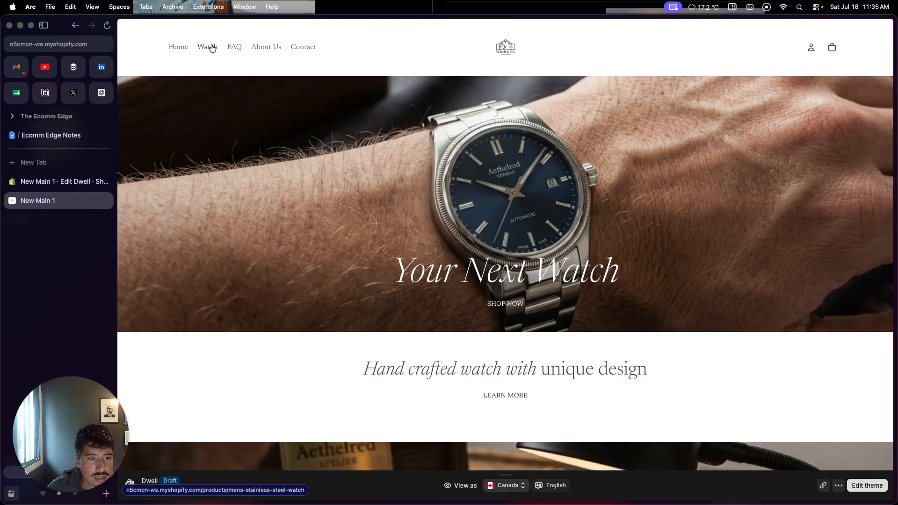
pyautogui.click(212, 49)
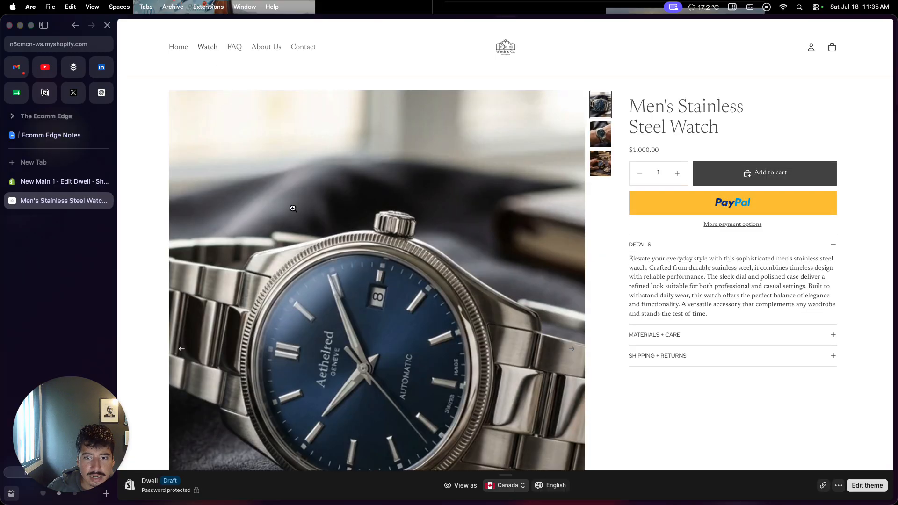
pyautogui.scroll(-3, 427, 294)
pyautogui.scroll(-10, 427, 293)
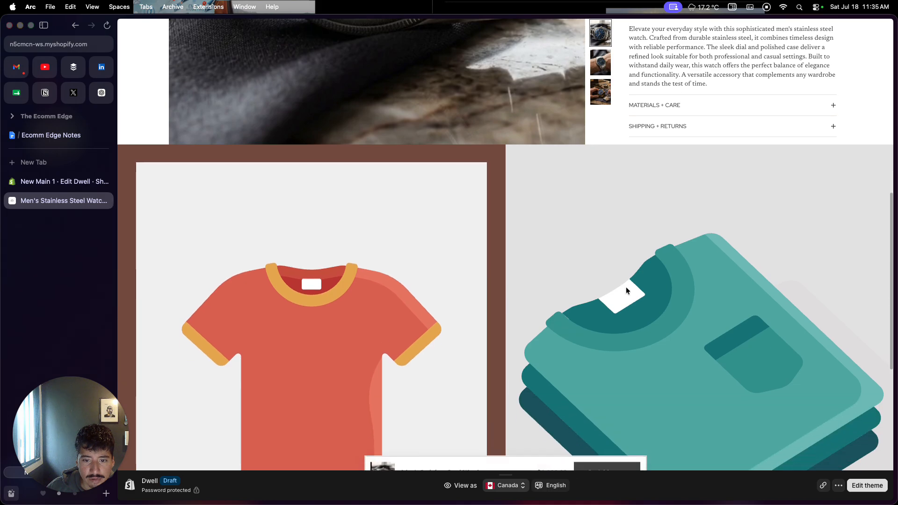
pyautogui.scroll(-5, 425, 353)
pyautogui.scroll(-2, 425, 356)
pyautogui.scroll(20, 367, 273)
pyautogui.scroll(1, 364, 273)
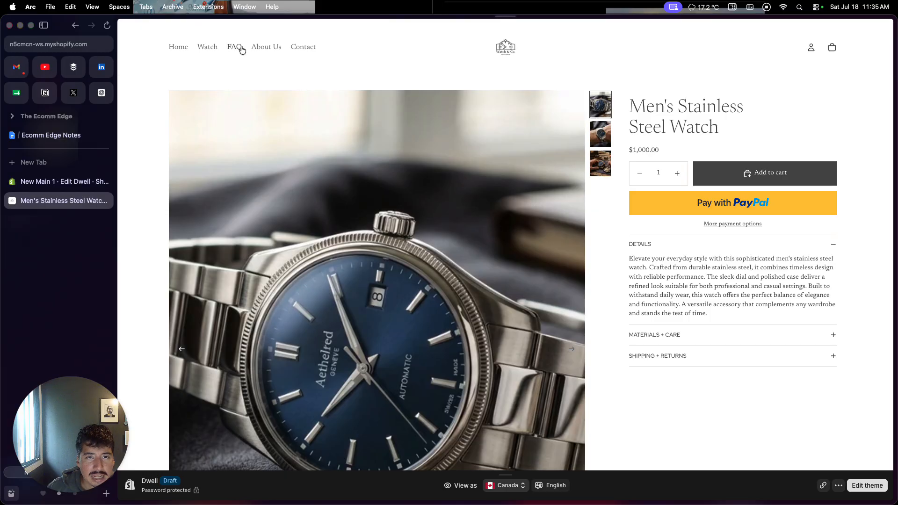
# Step: Check the FAQ, About Us, Contact and Watch links in the store preview's header menu, and close the preview
pyautogui.click(240, 49)
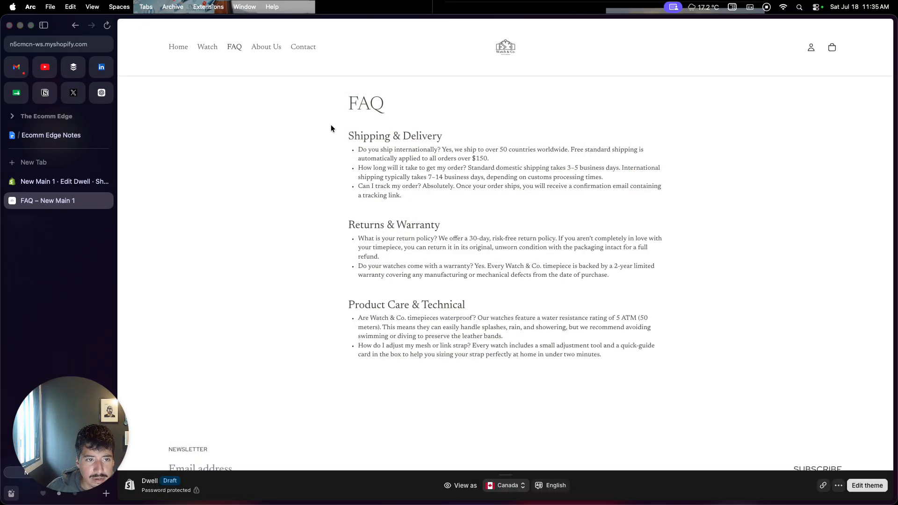
pyautogui.click(273, 50)
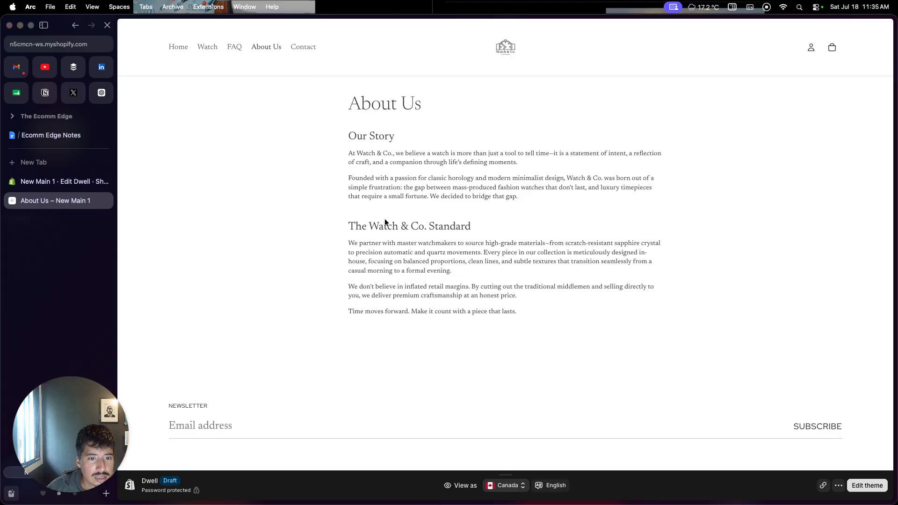
pyautogui.click(310, 51)
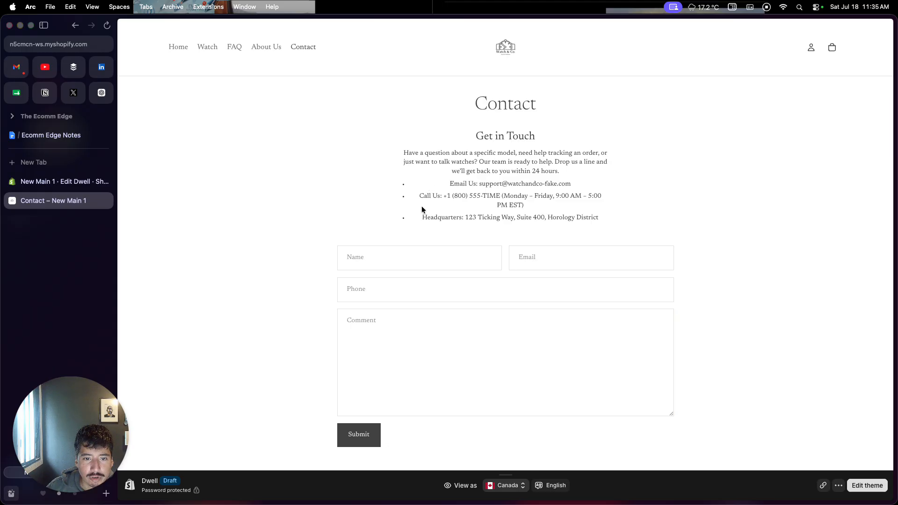
pyautogui.click(202, 52)
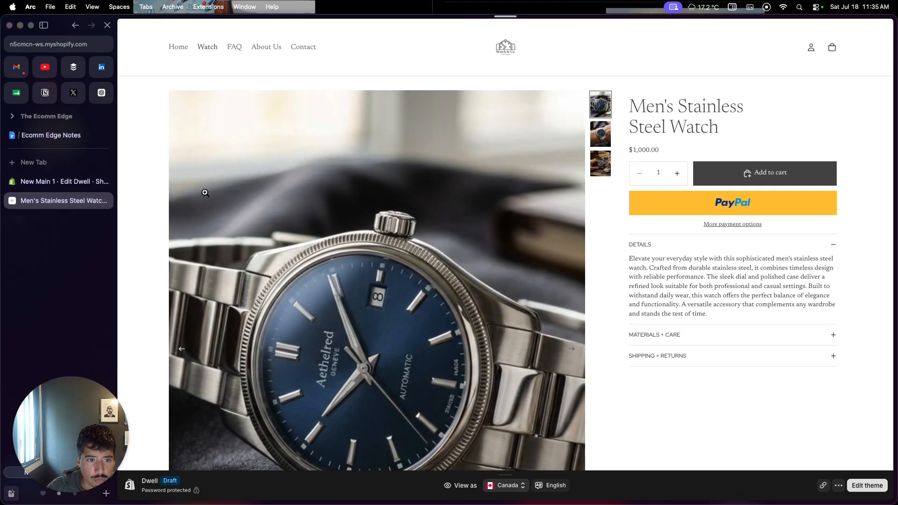
pyautogui.click(107, 201)
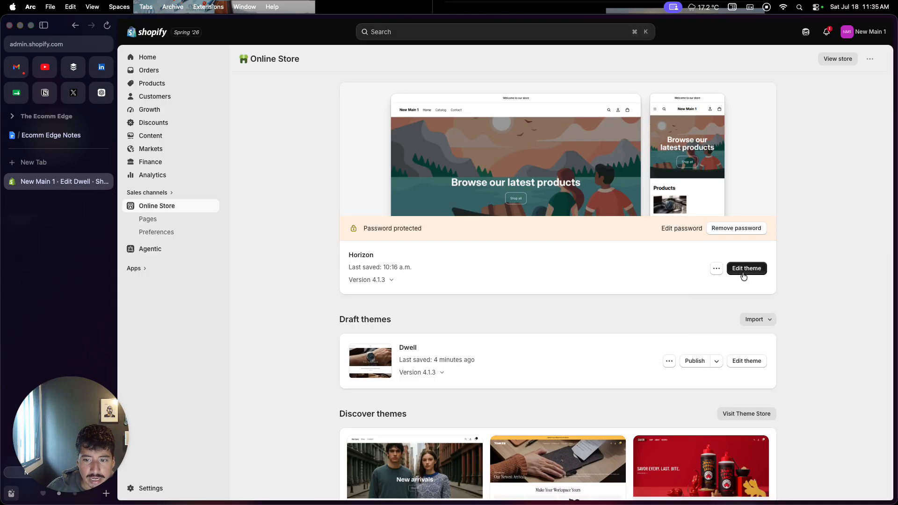
# Step: Open the Dwell draft theme for editing and switch to the Default product template
pyautogui.click(737, 363)
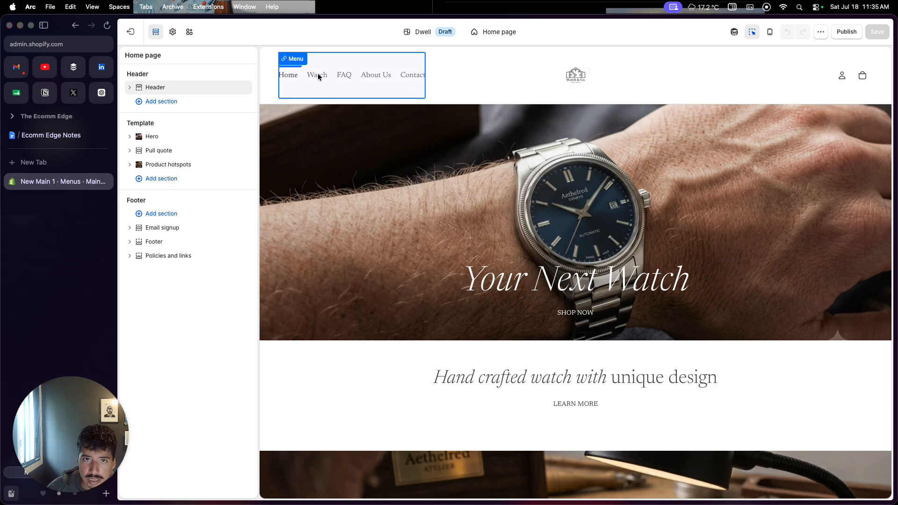
pyautogui.click(495, 33)
pyautogui.click(478, 90)
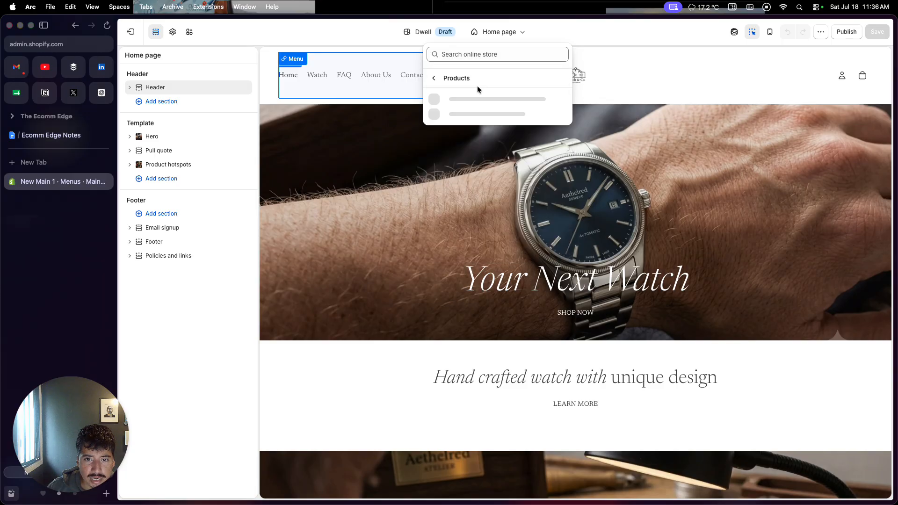
pyautogui.click(475, 104)
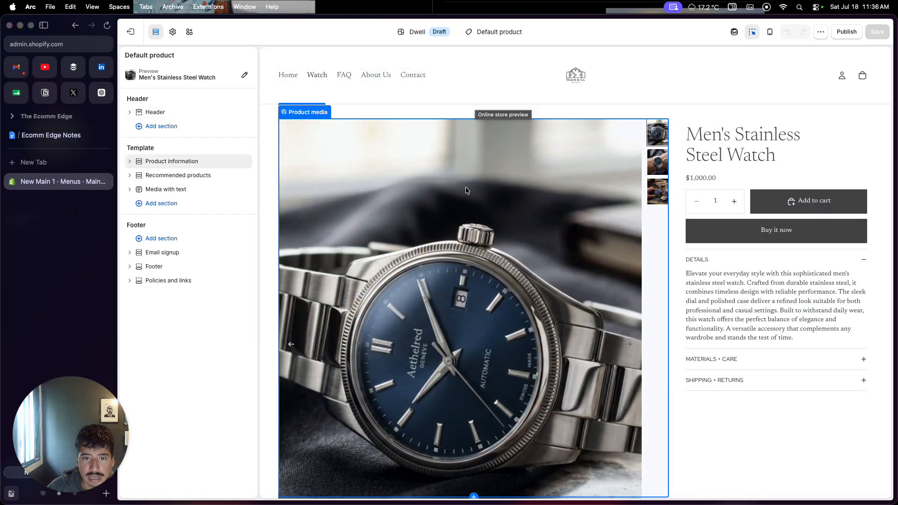
# Step: Hide the Media block in the product template's Media with text section
pyautogui.scroll(-10, 465, 187)
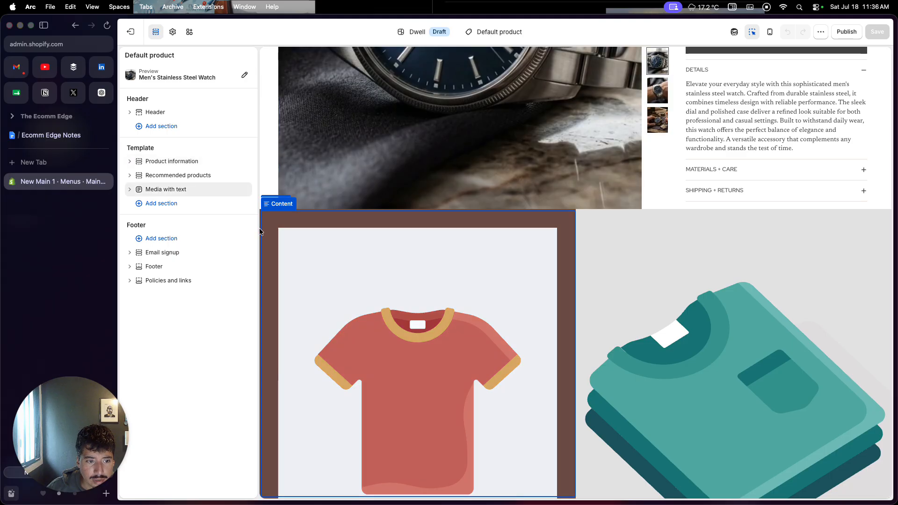
pyautogui.click(261, 229)
pyautogui.click(547, 330)
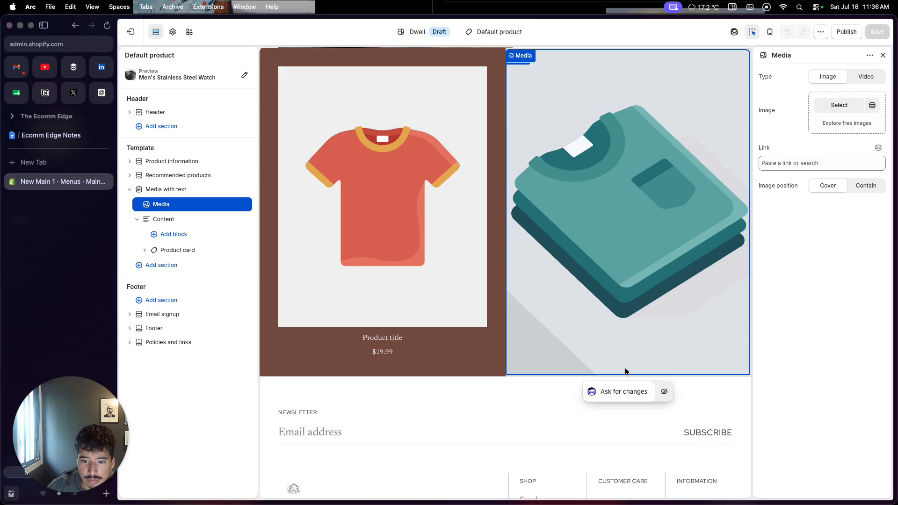
pyautogui.click(664, 391)
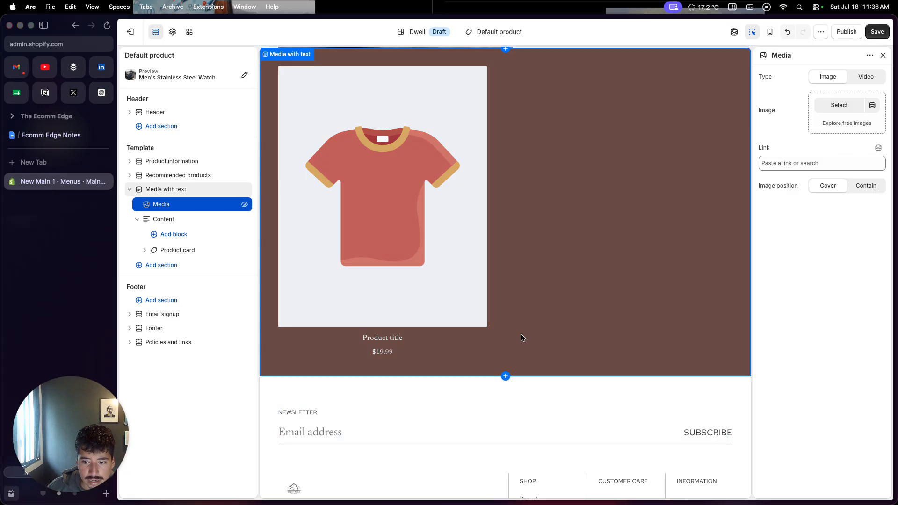
# Step: Remove the Media with text section from the Default product template and save the theme
pyautogui.click(522, 334)
pyautogui.click(849, 314)
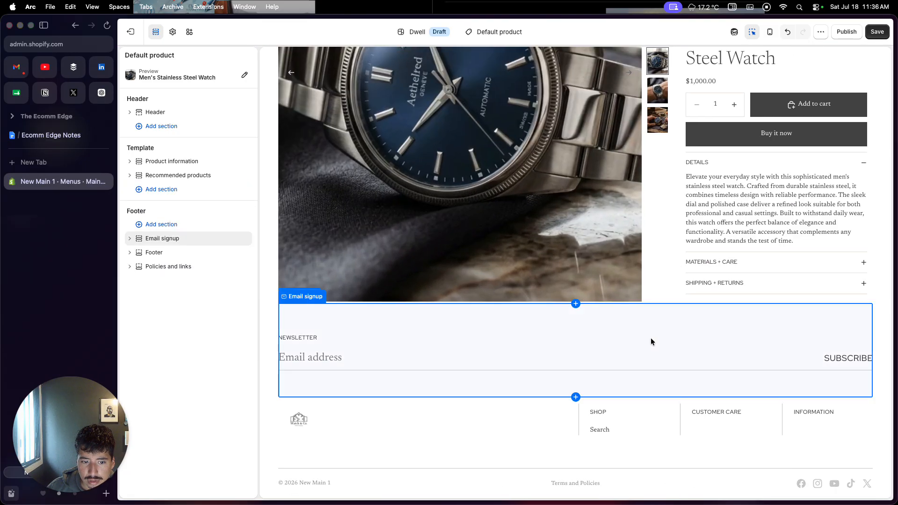
pyautogui.scroll(3, 651, 341)
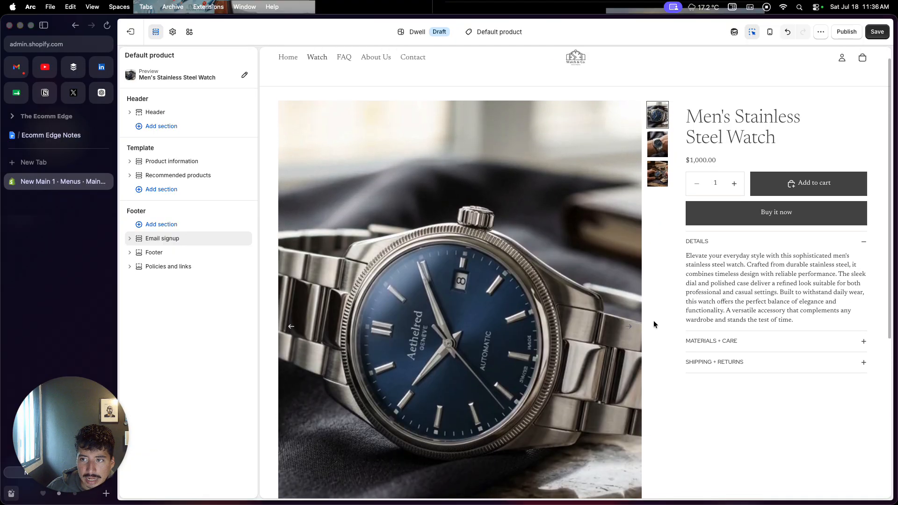
pyautogui.click(877, 32)
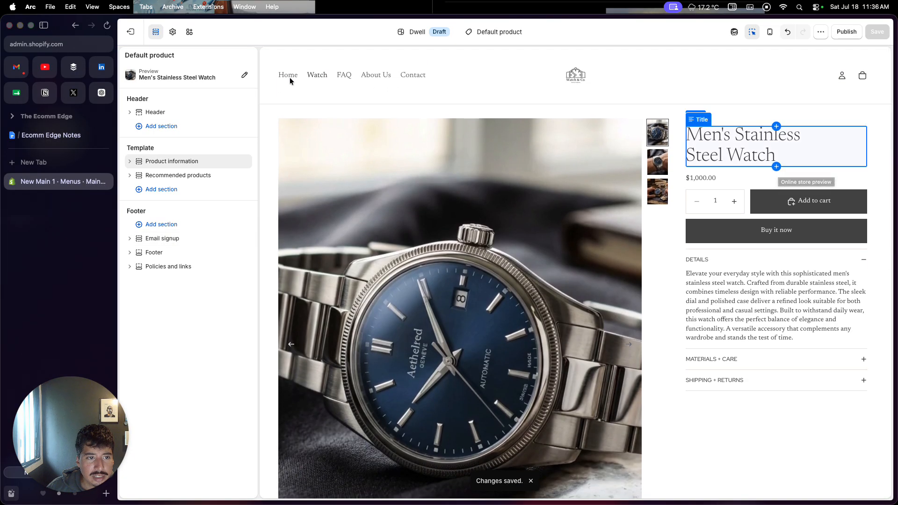
# Step: Exit the theme editor and publish the Dwell draft as the store's current theme in place of Horizon
pyautogui.click(132, 33)
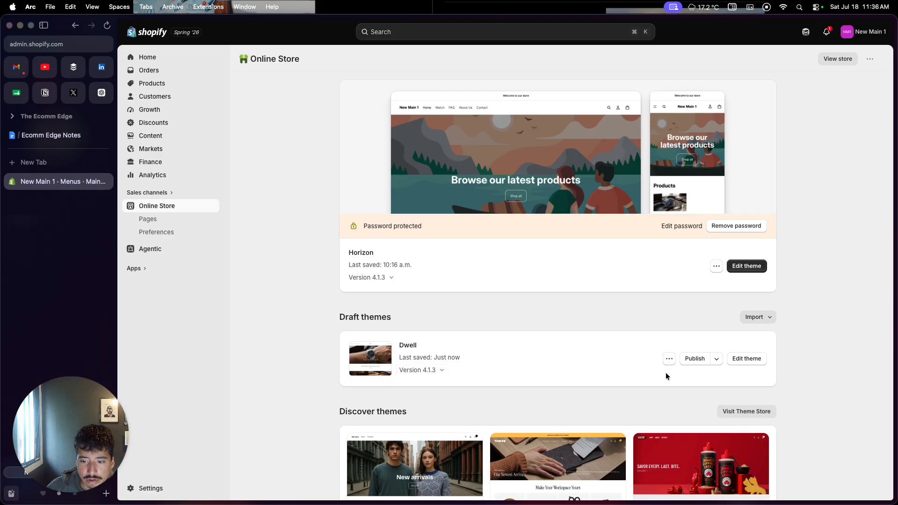
pyautogui.click(692, 359)
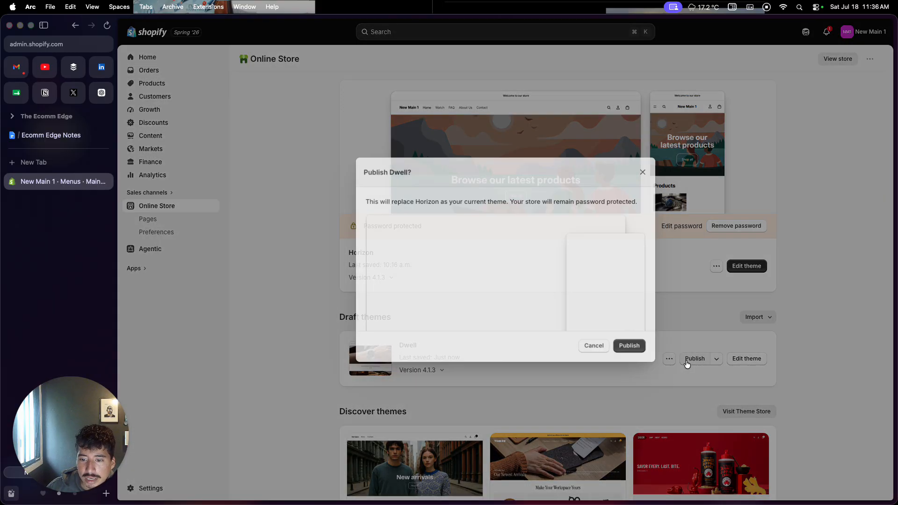
pyautogui.click(626, 344)
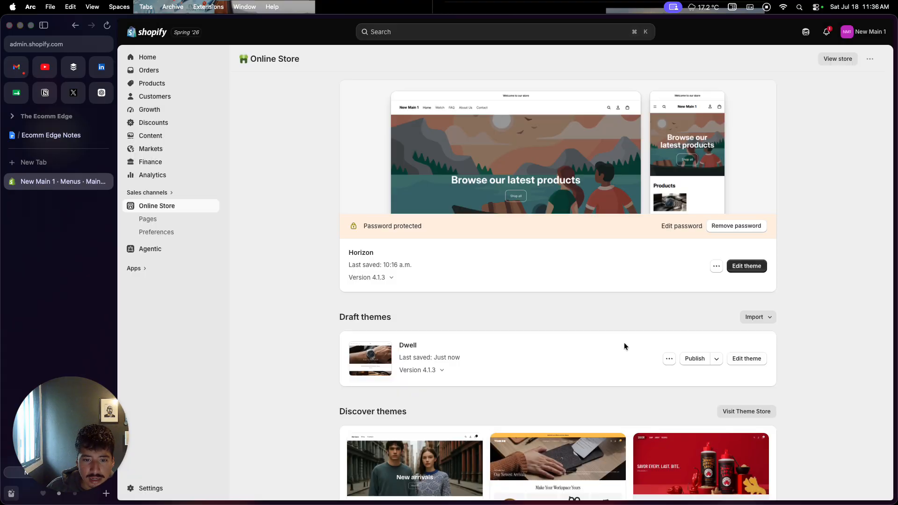